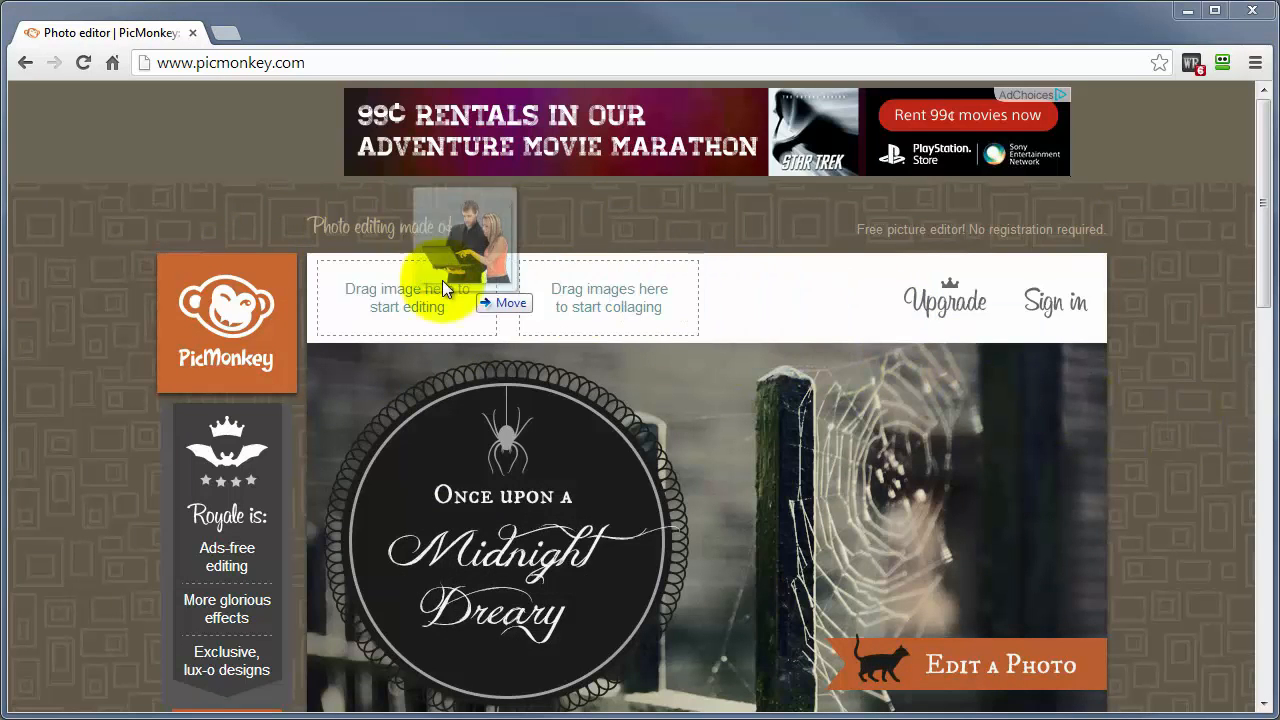
# - Open the photo of the couple with the laptop for editing in PicMonkey
pyautogui.moveTo(440, 278); pyautogui.dragTo(392, 314)
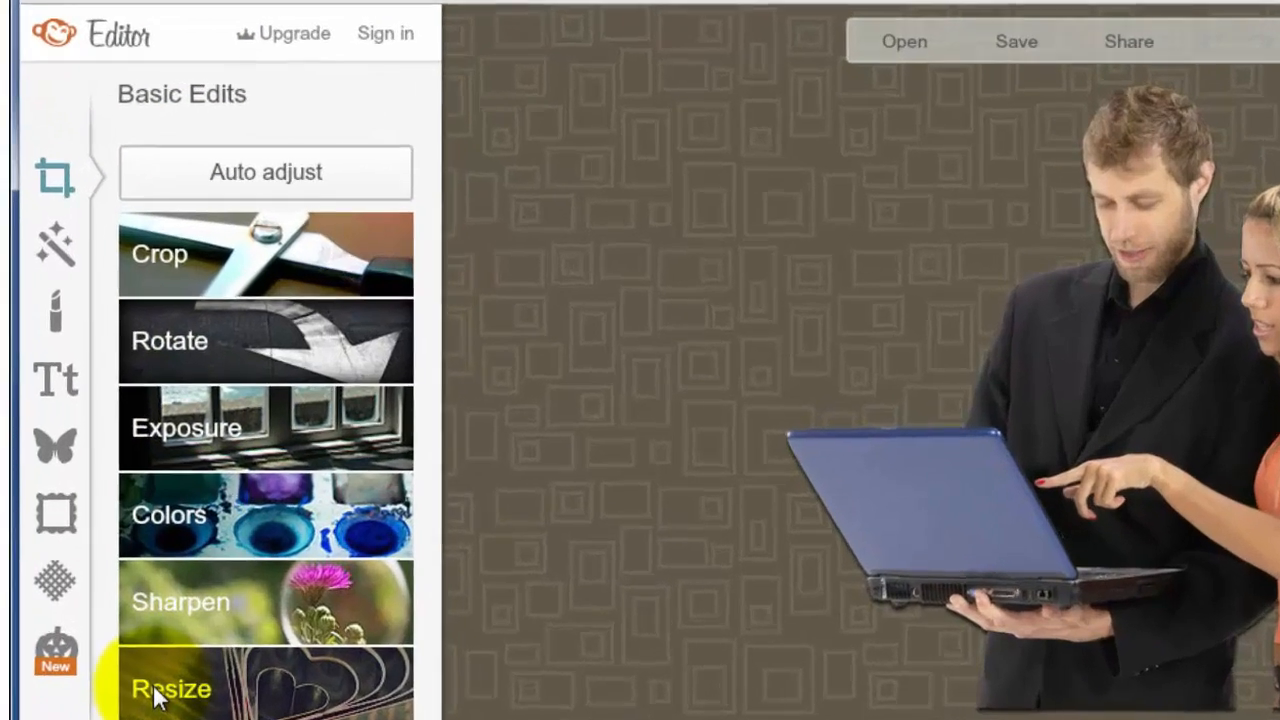
# - Look through the available effects, touch-up tools and text fonts for editing the photo
pyautogui.click(55, 248)
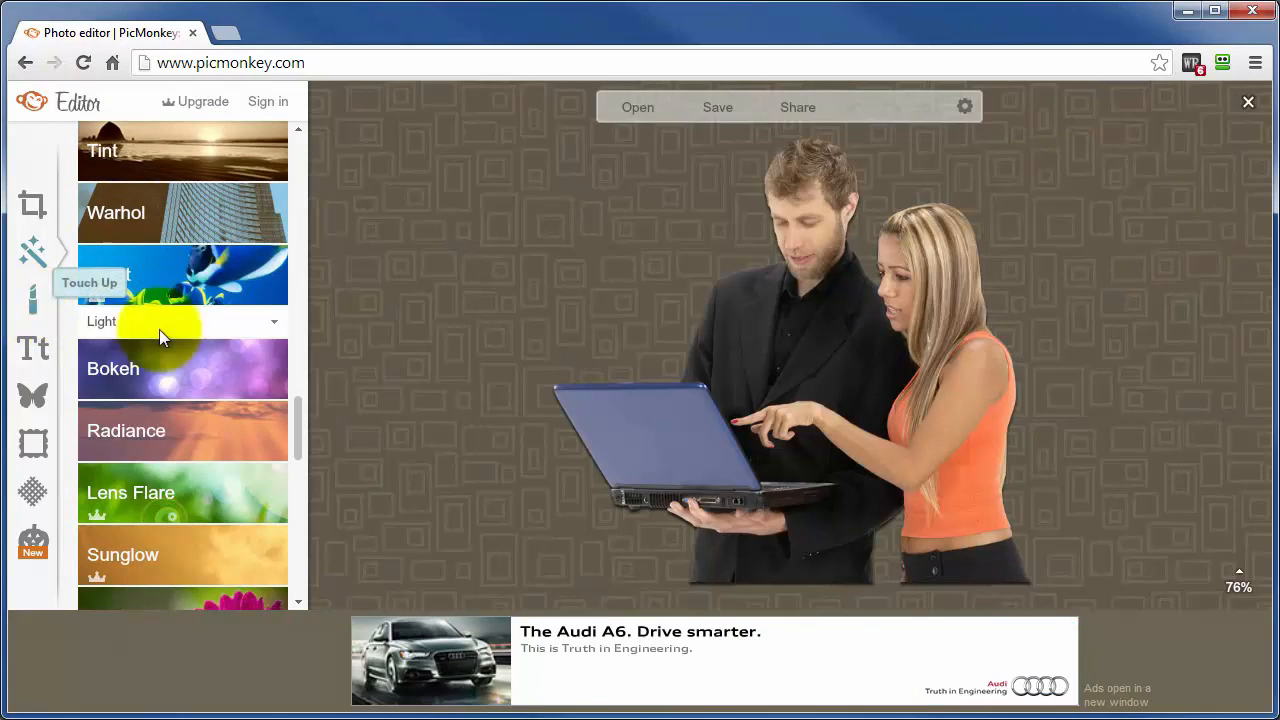
pyautogui.click(30, 300)
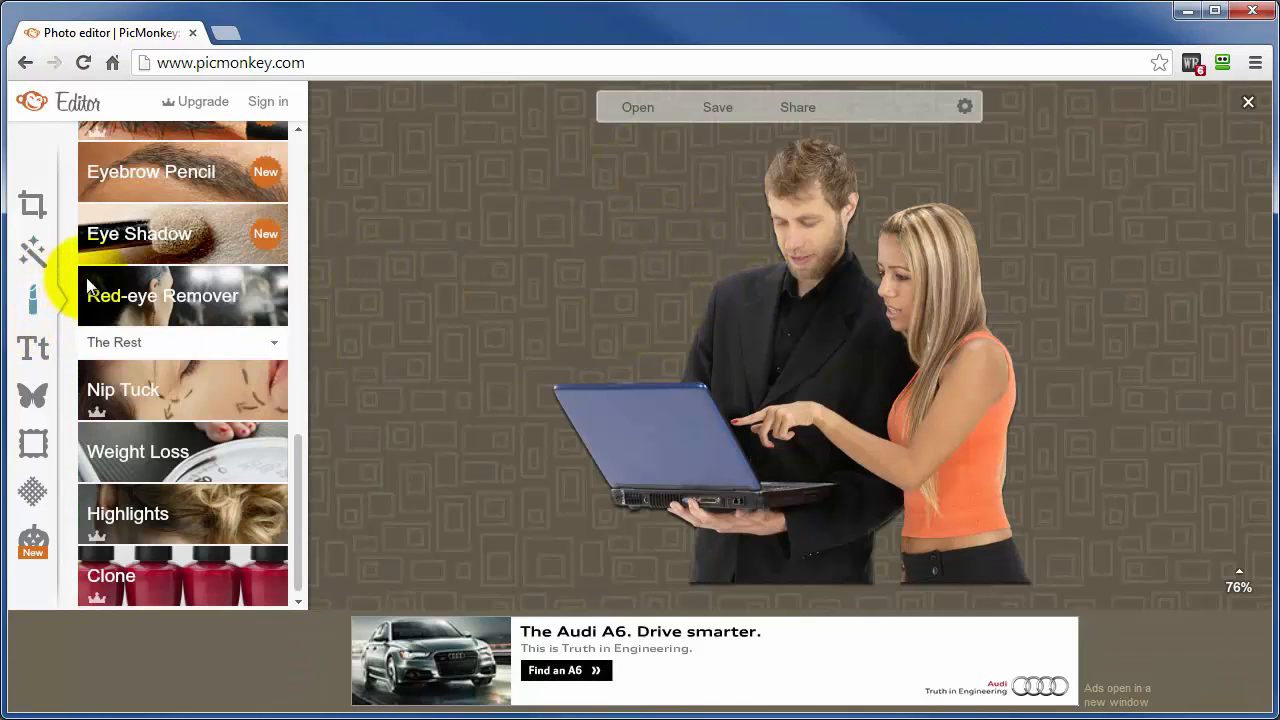
pyautogui.click(33, 348)
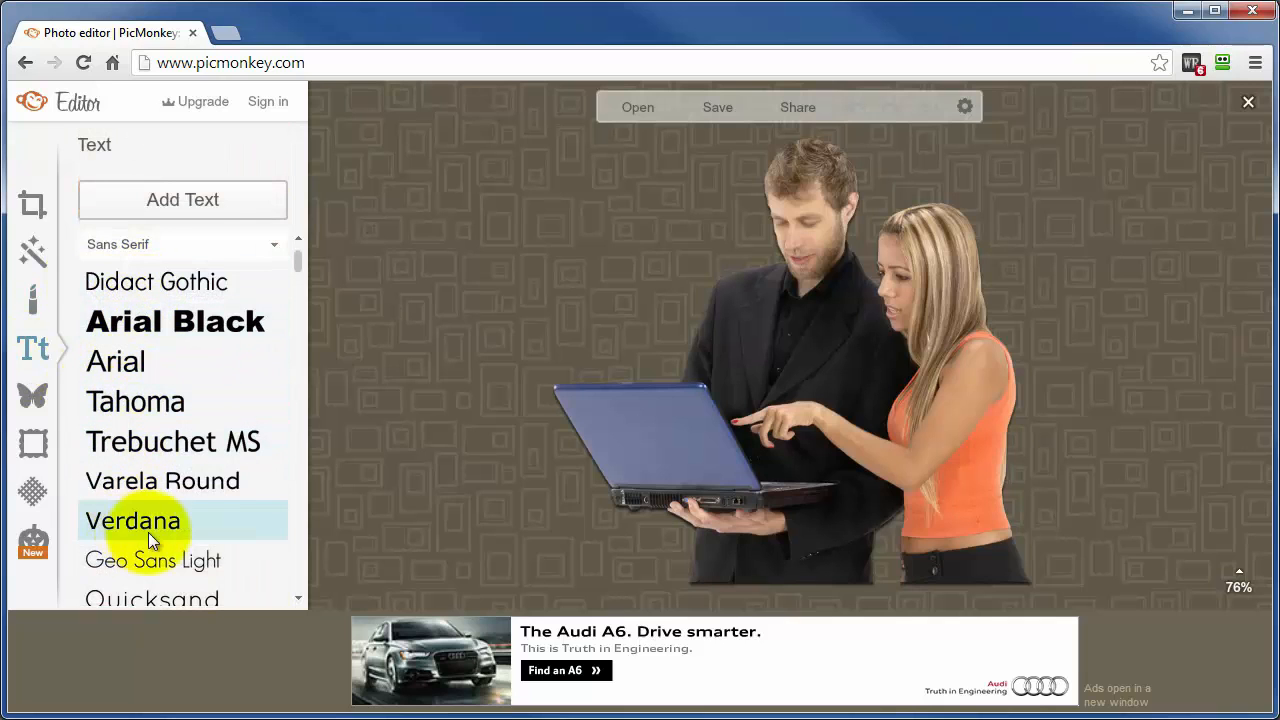
pyautogui.moveTo(297, 256)
pyautogui.mouseDown()
pyautogui.moveTo(293, 382)
pyautogui.moveTo(305, 234)
pyautogui.mouseUp()
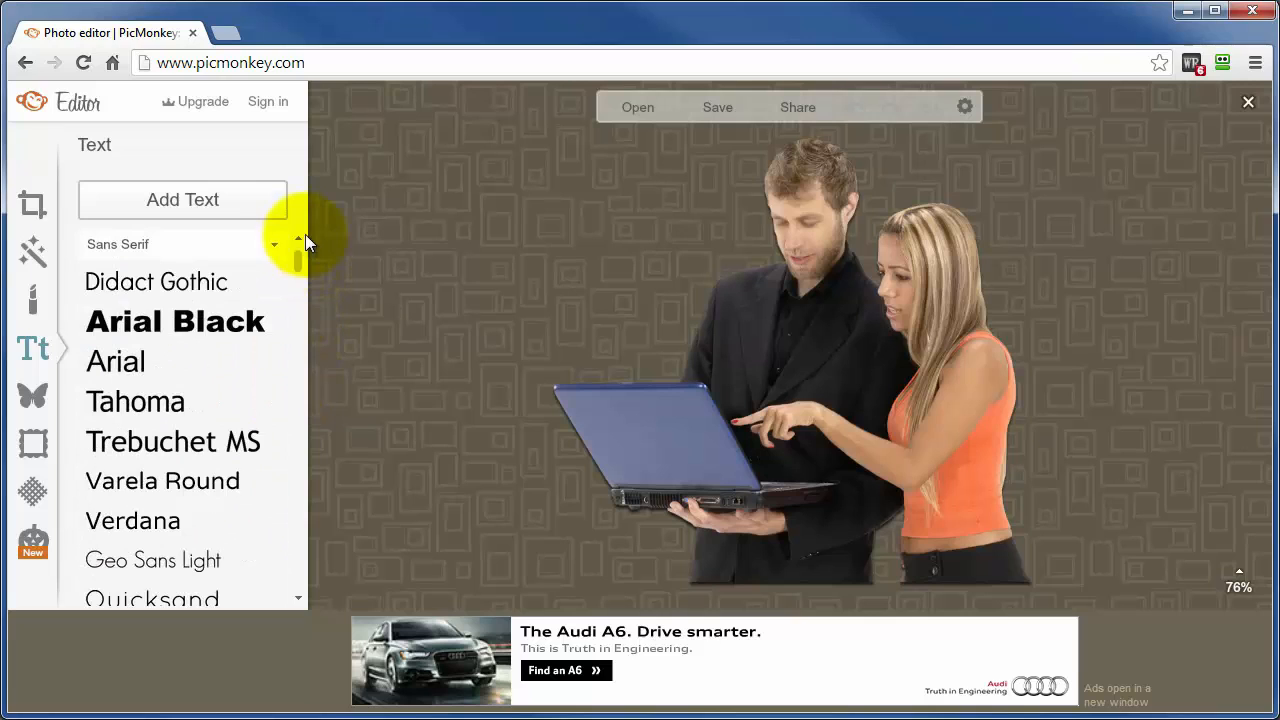
# - Add an Arial text box to the photo and move it above the laptop, beside the man's head
pyautogui.click(152, 200)
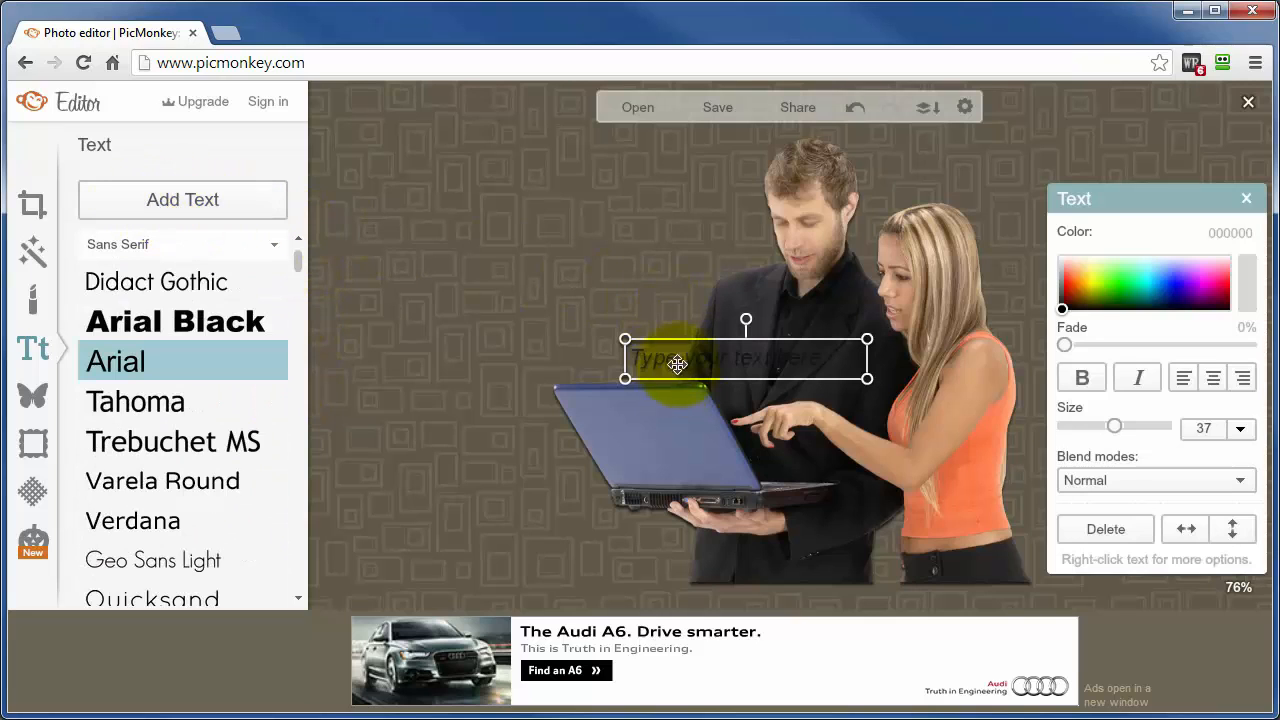
pyautogui.moveTo(678, 364); pyautogui.dragTo(566, 248)
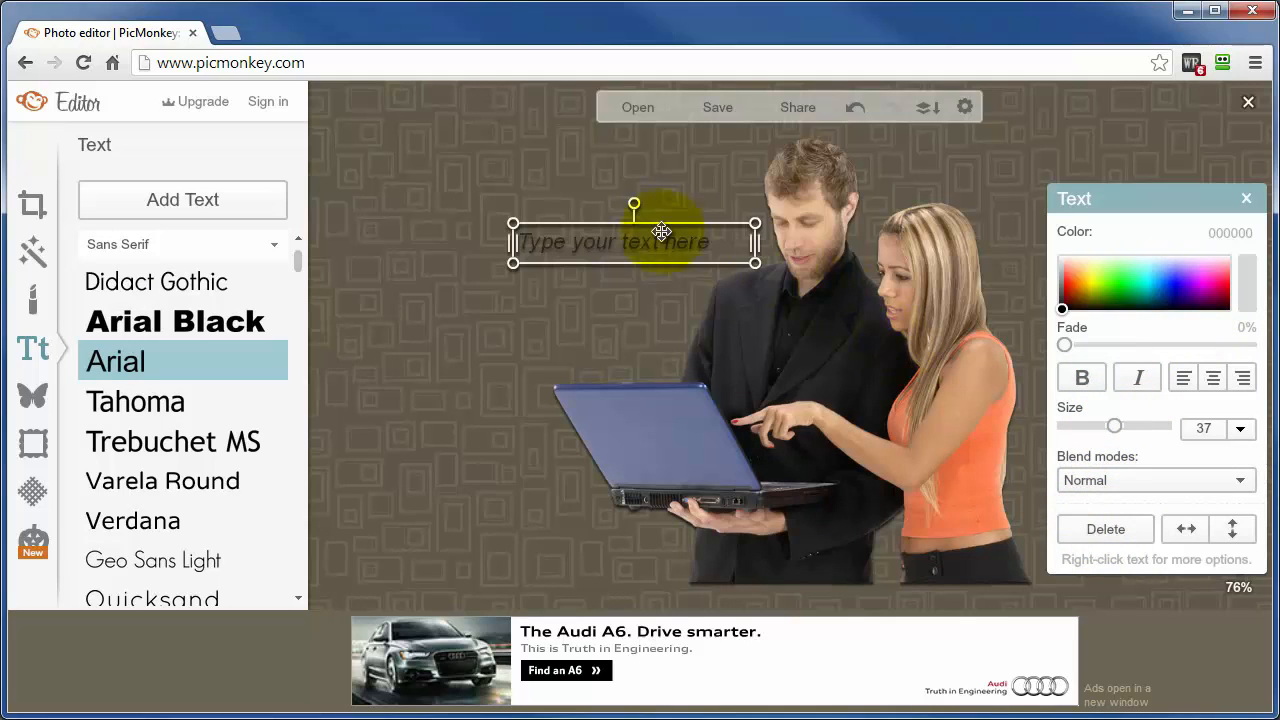
# - Look at the overlays and frames, and preview a Museum Matte frame with dark red inner color 481d1d
pyautogui.click(32, 395)
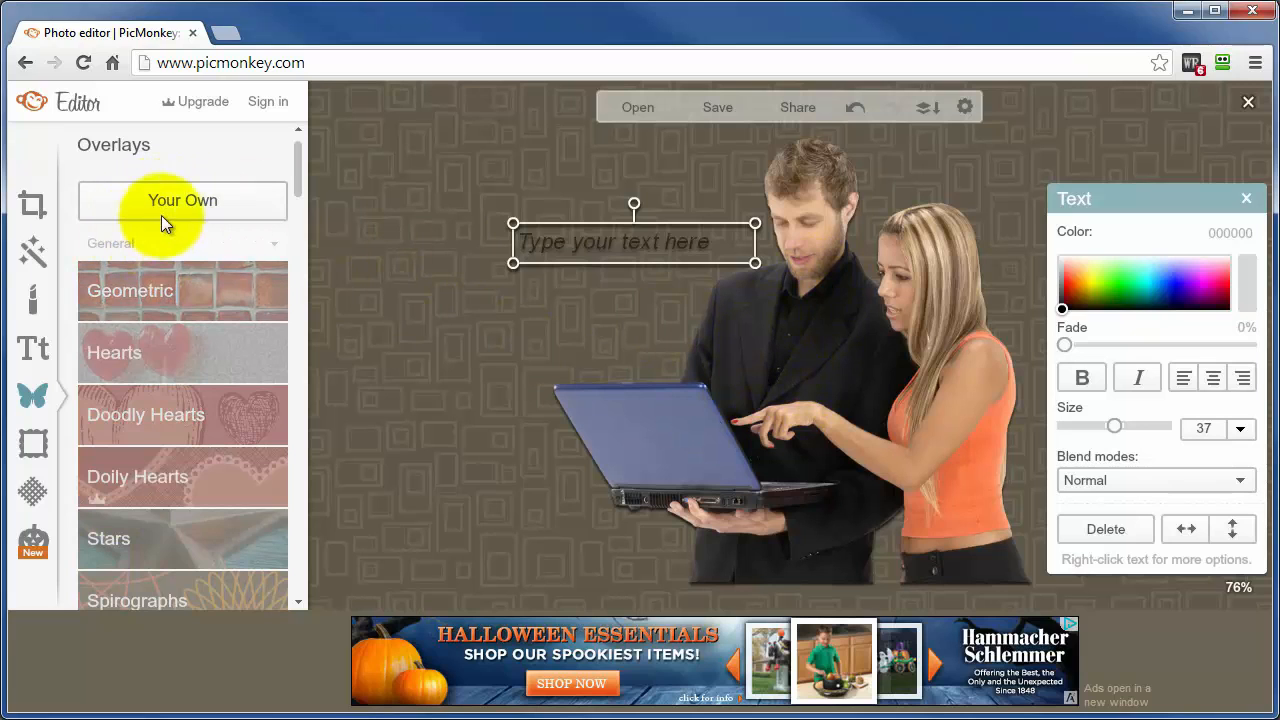
pyautogui.click(33, 443)
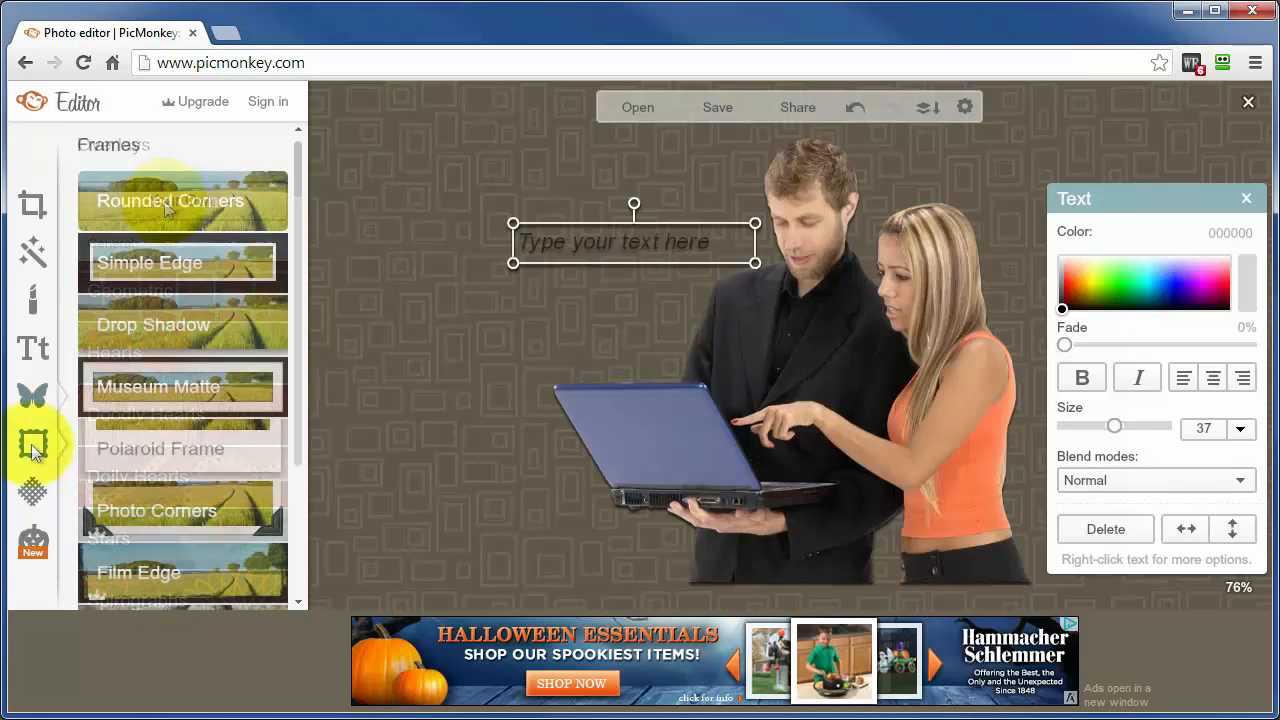
pyautogui.click(175, 377)
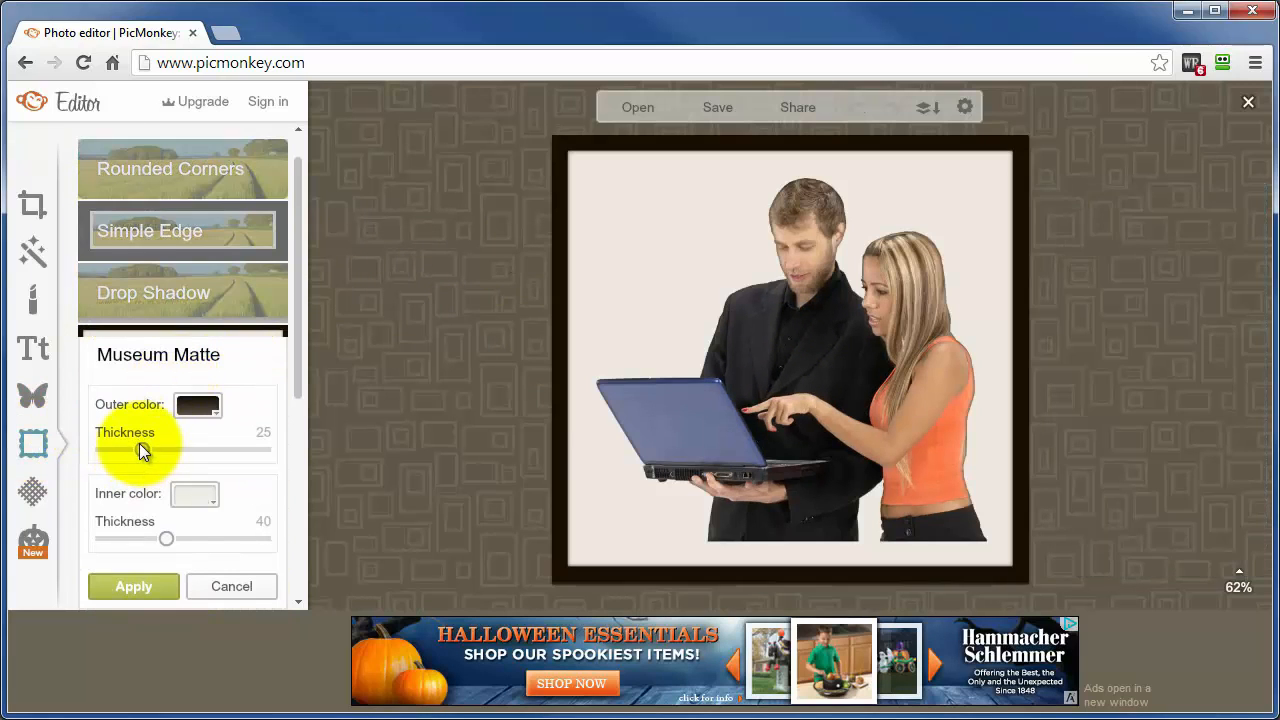
pyautogui.click(196, 496)
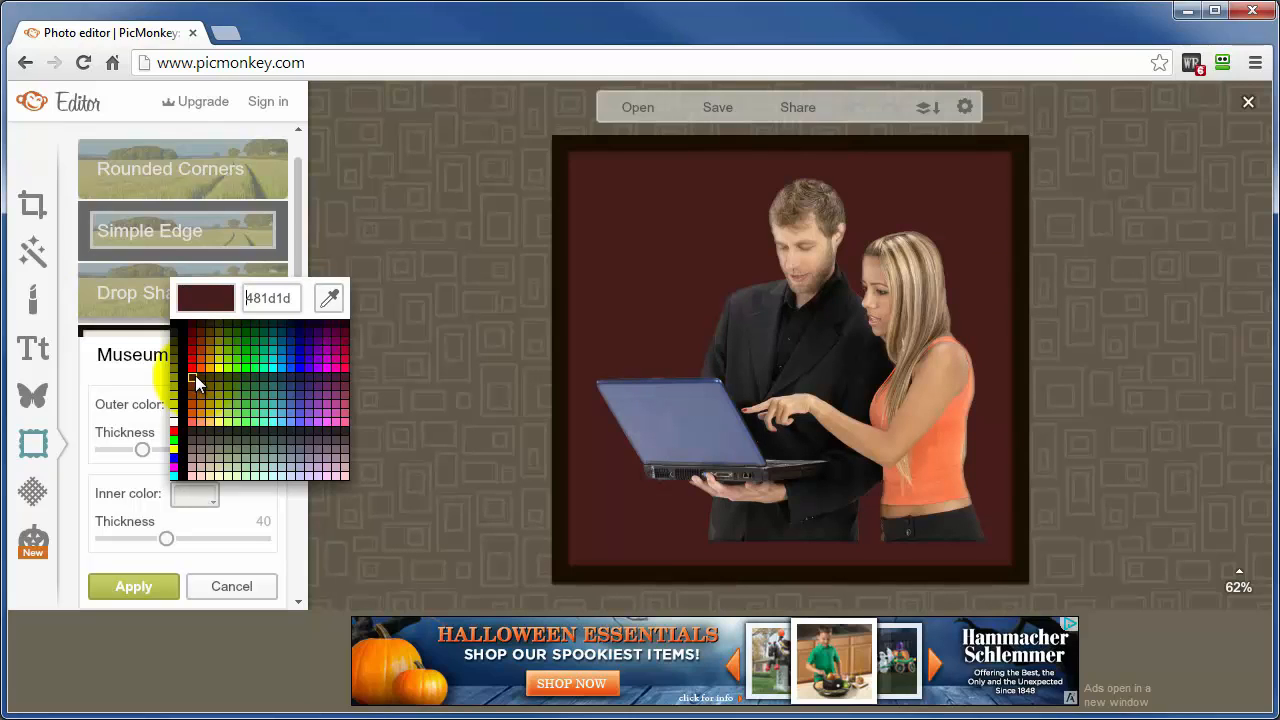
# - Browse the texture collection and the seasonal themes, and look inside the Zombies theme
pyautogui.click(33, 492)
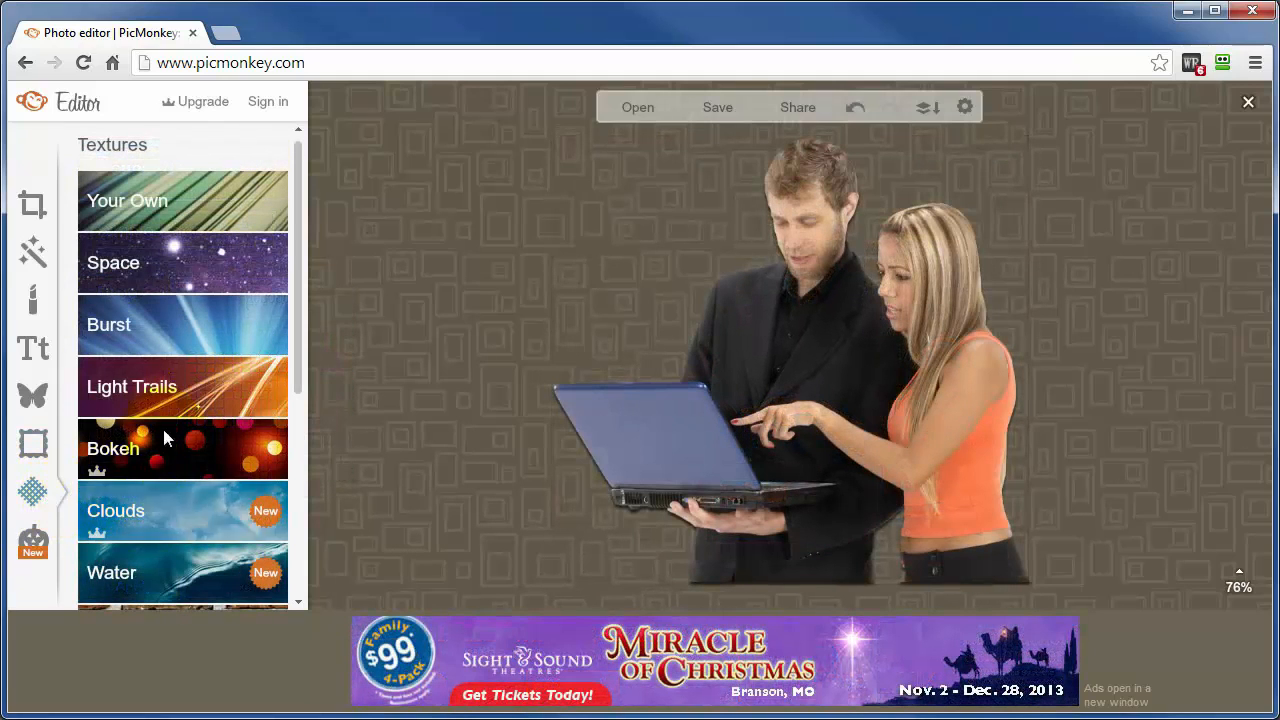
pyautogui.click(157, 313)
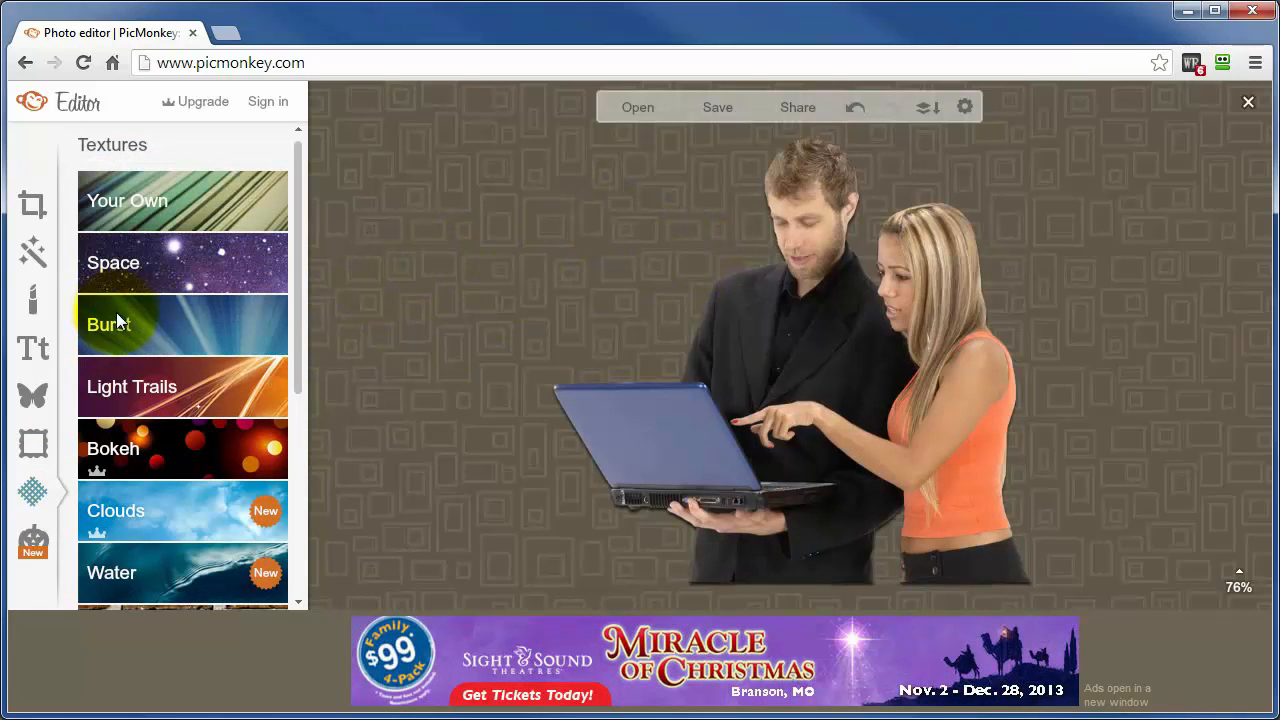
pyautogui.click(150, 202)
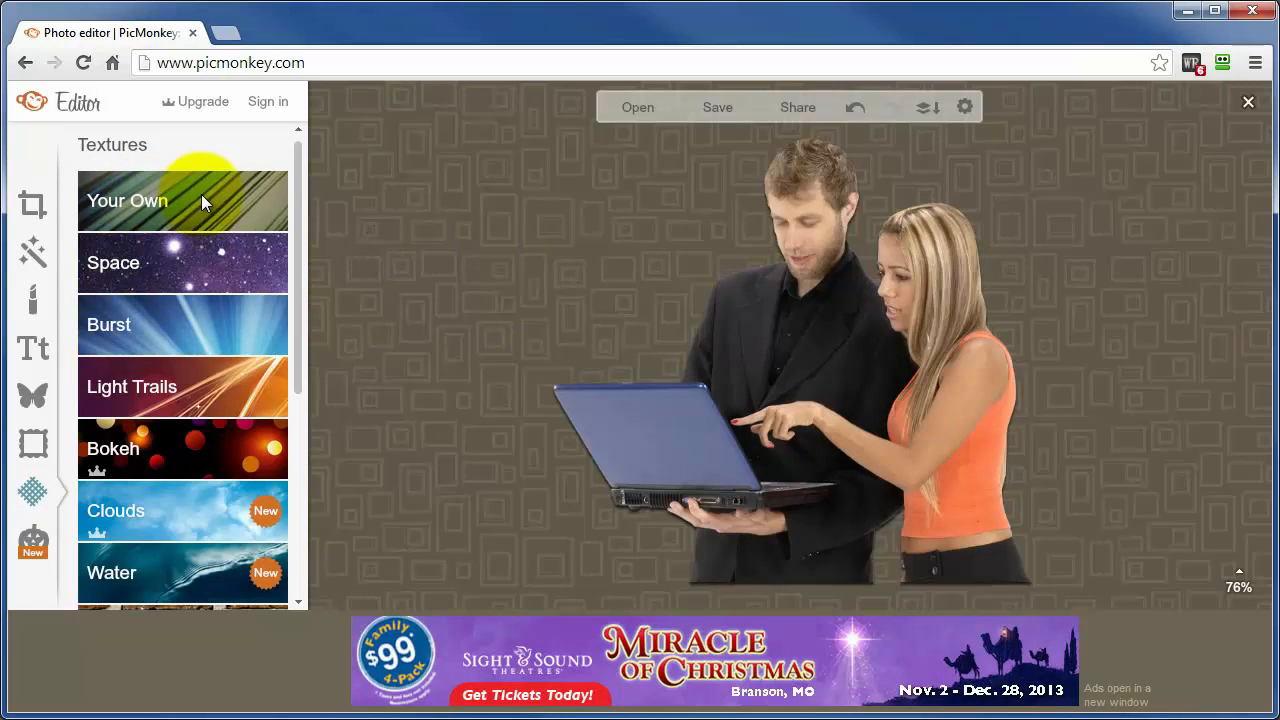
pyautogui.click(33, 540)
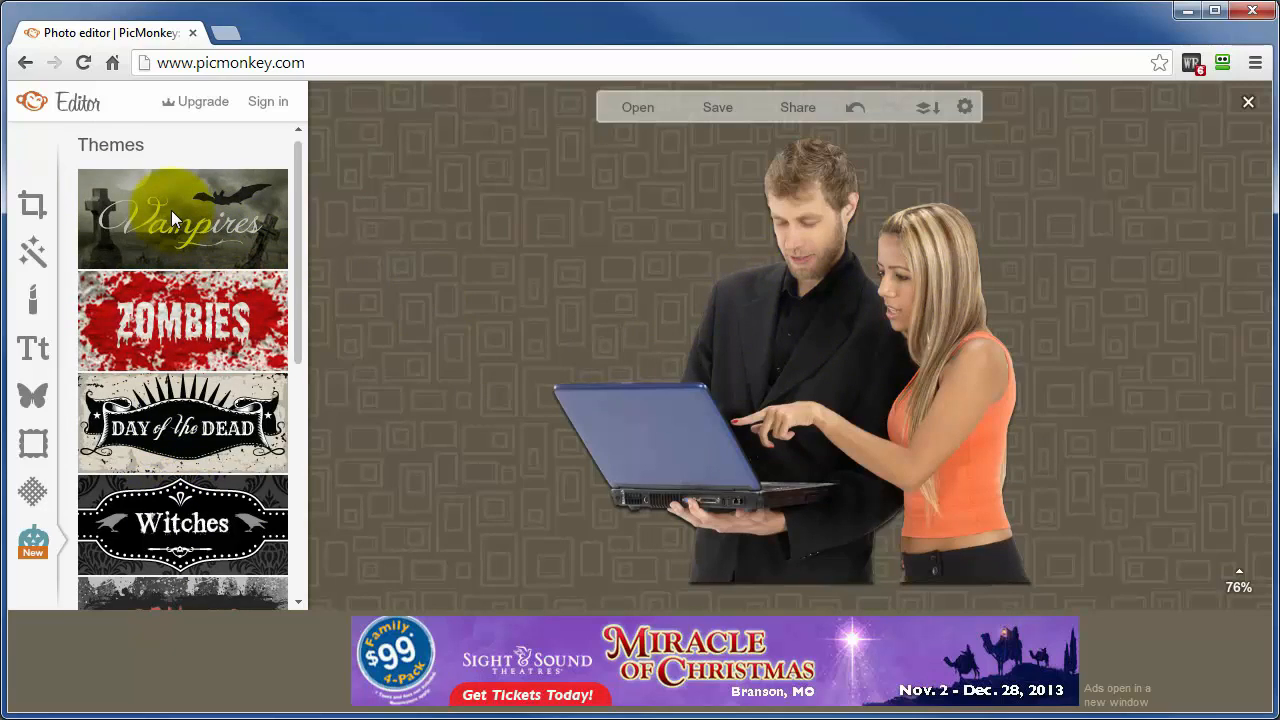
pyautogui.click(167, 329)
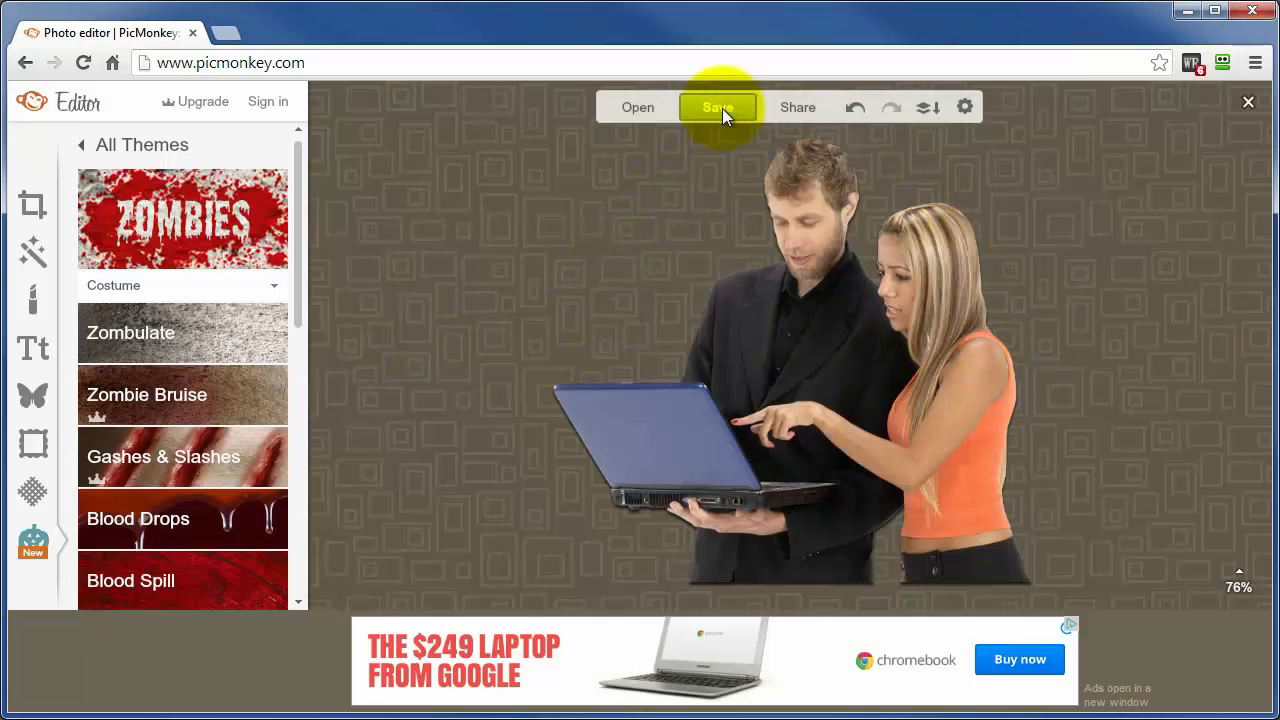
# - View the social and email sharing options for the photo, and return to the editor without sharing
pyautogui.click(798, 107)
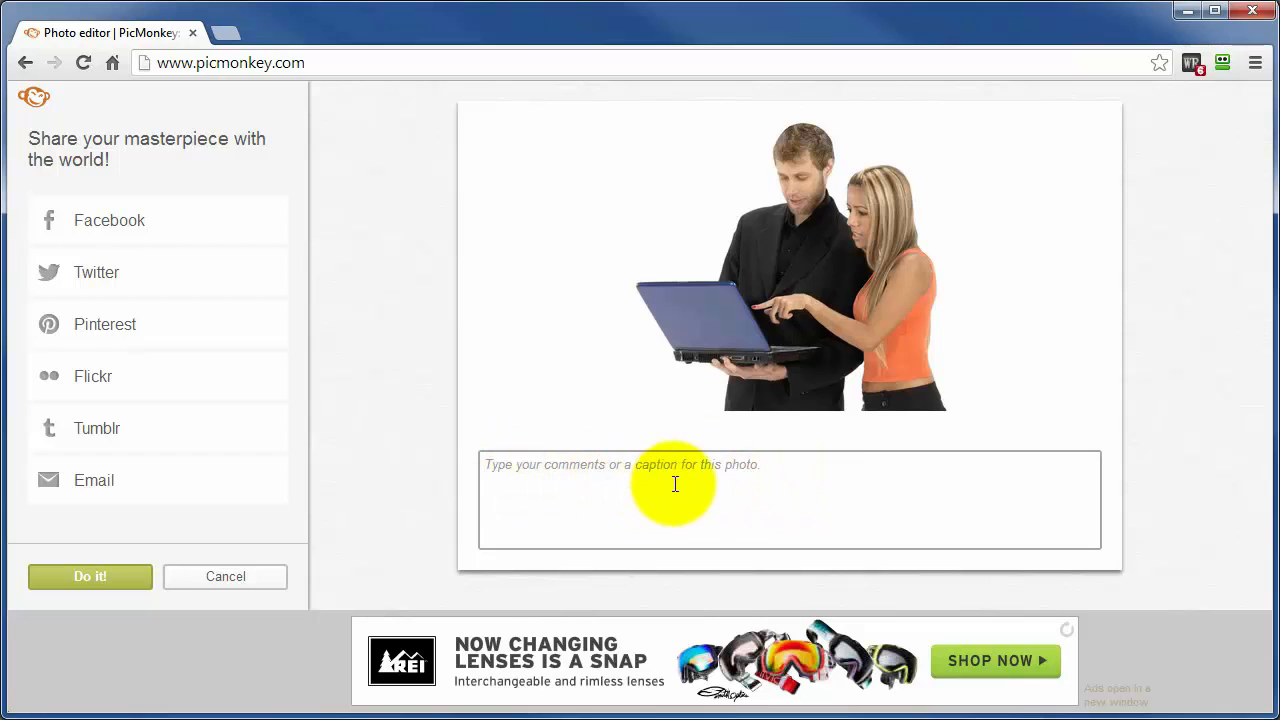
pyautogui.click(225, 580)
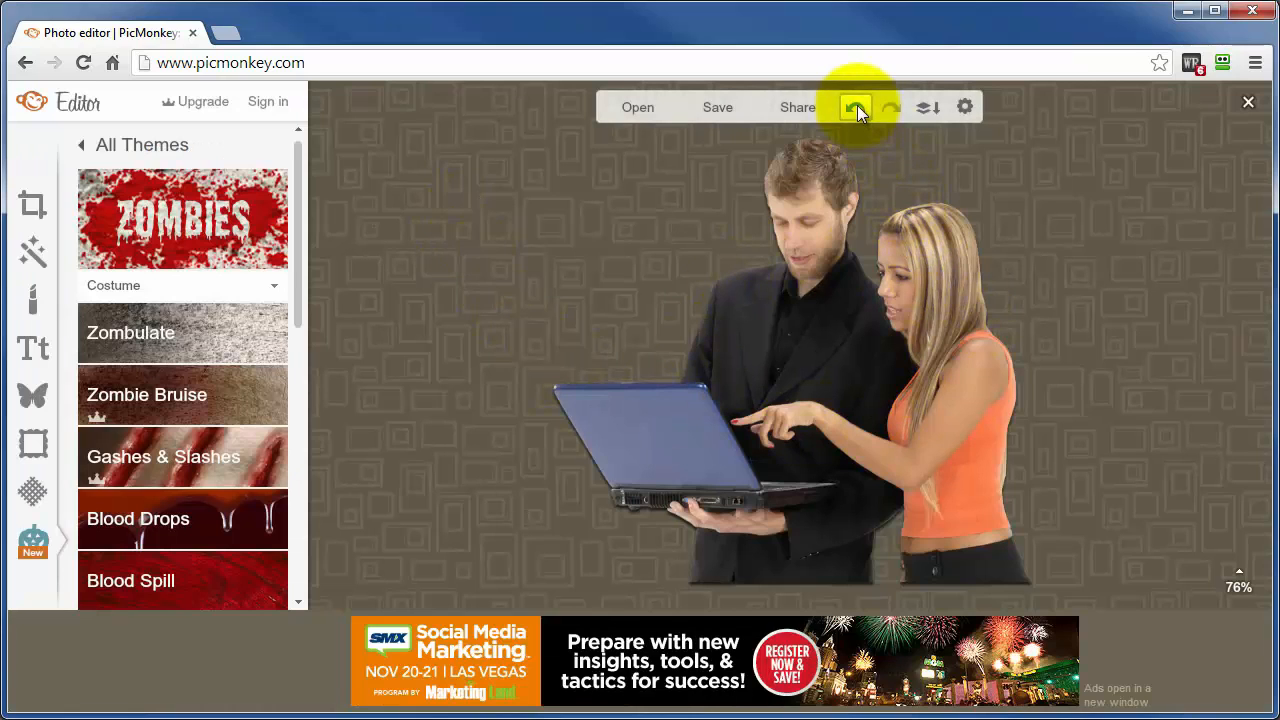
# - Prepare to save the photo to the computer as image-name in .png format, and open its dimension settings and additional save options
pyautogui.click(712, 108)
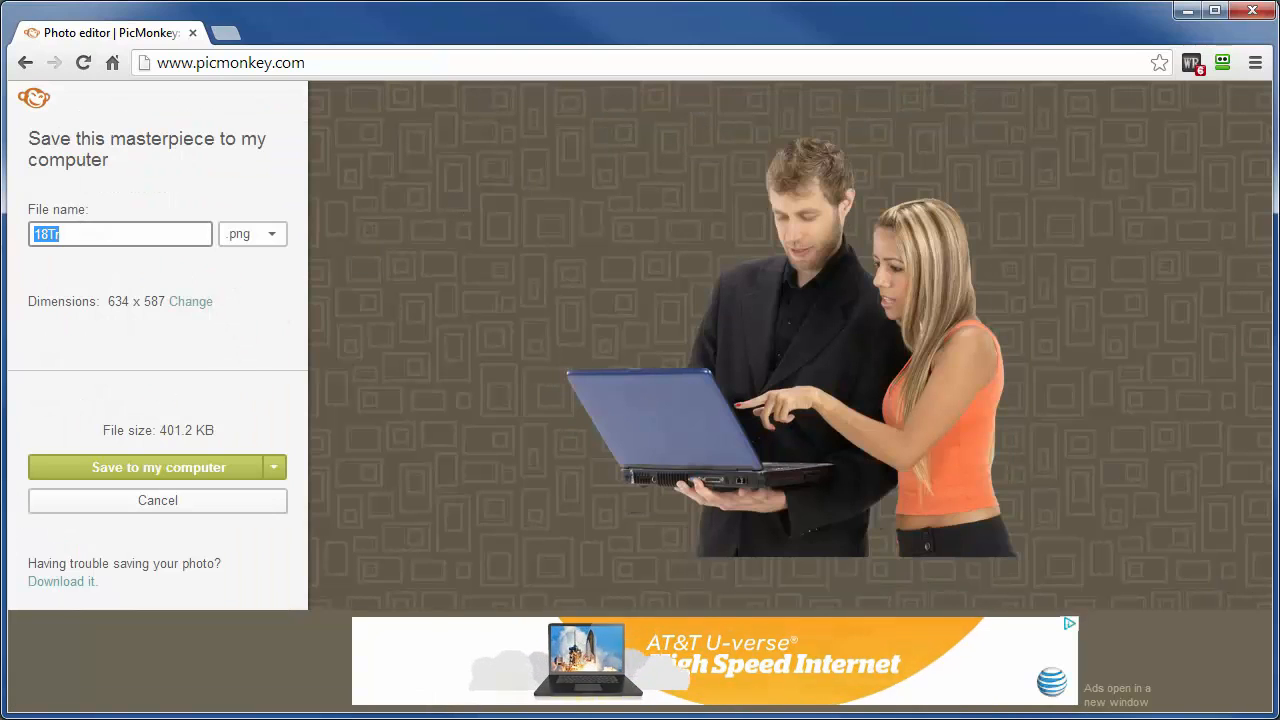
pyautogui.write('image-name')
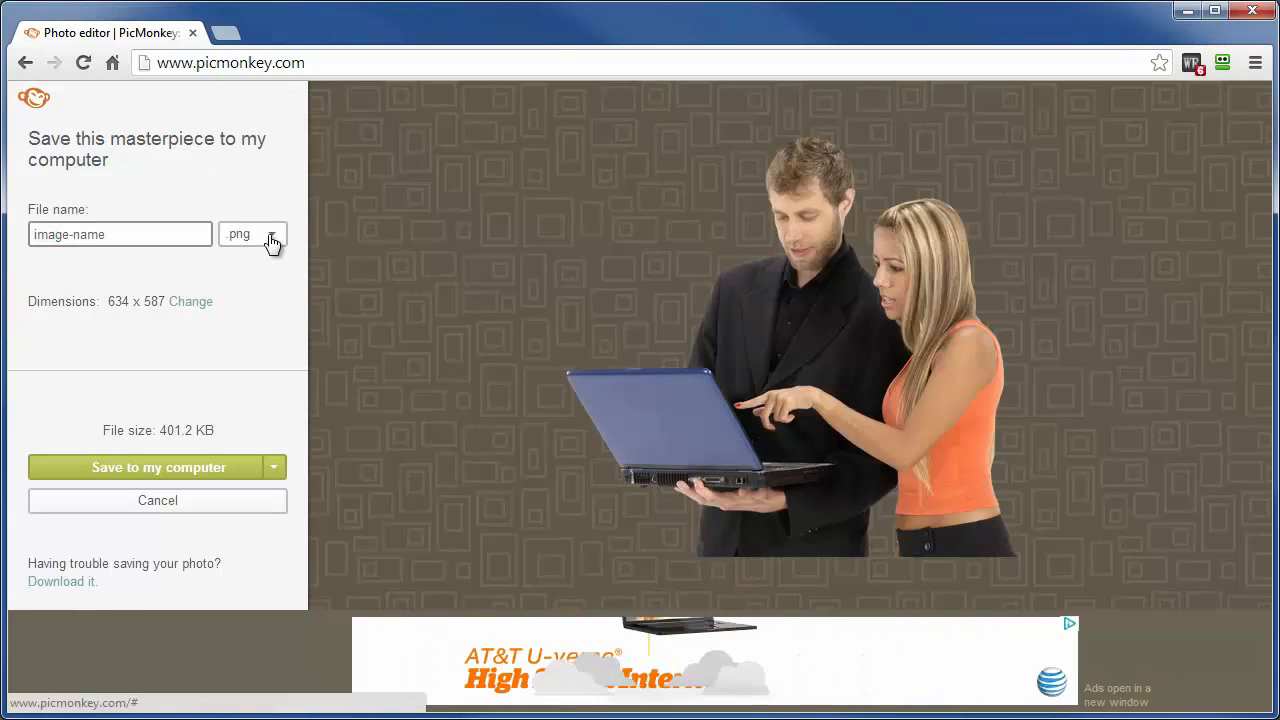
pyautogui.click(276, 238)
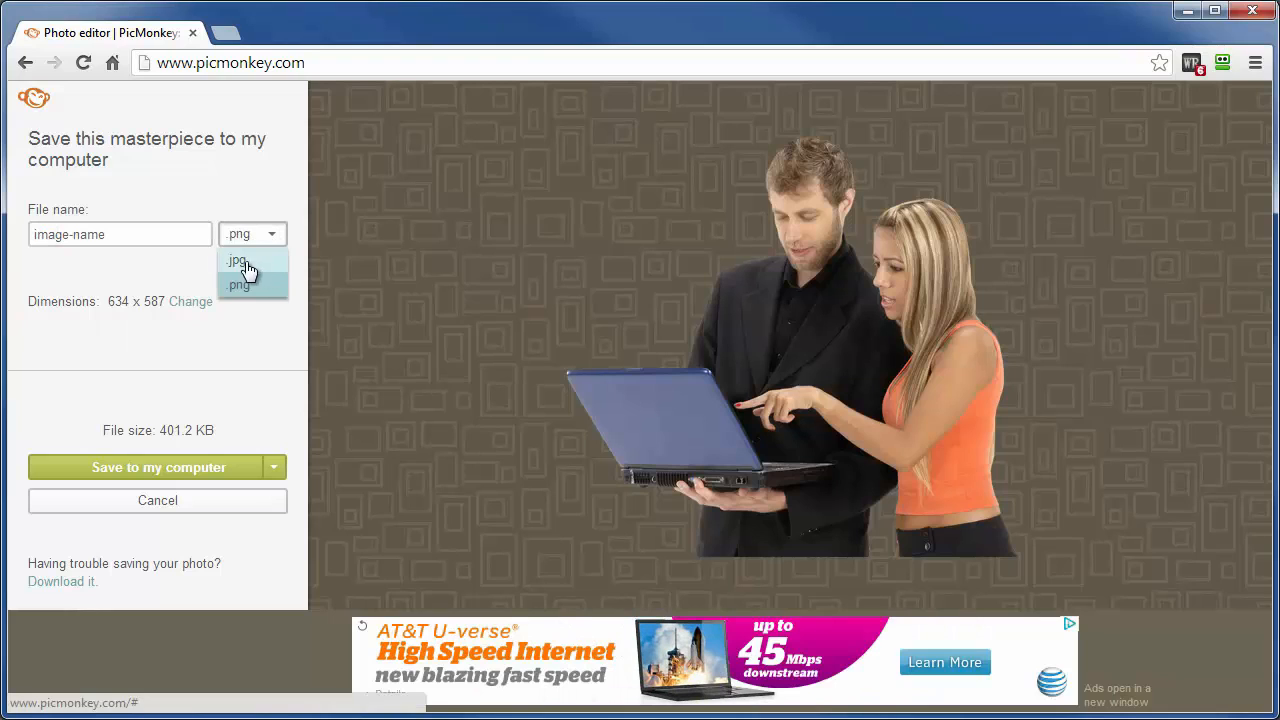
pyautogui.click(136, 329)
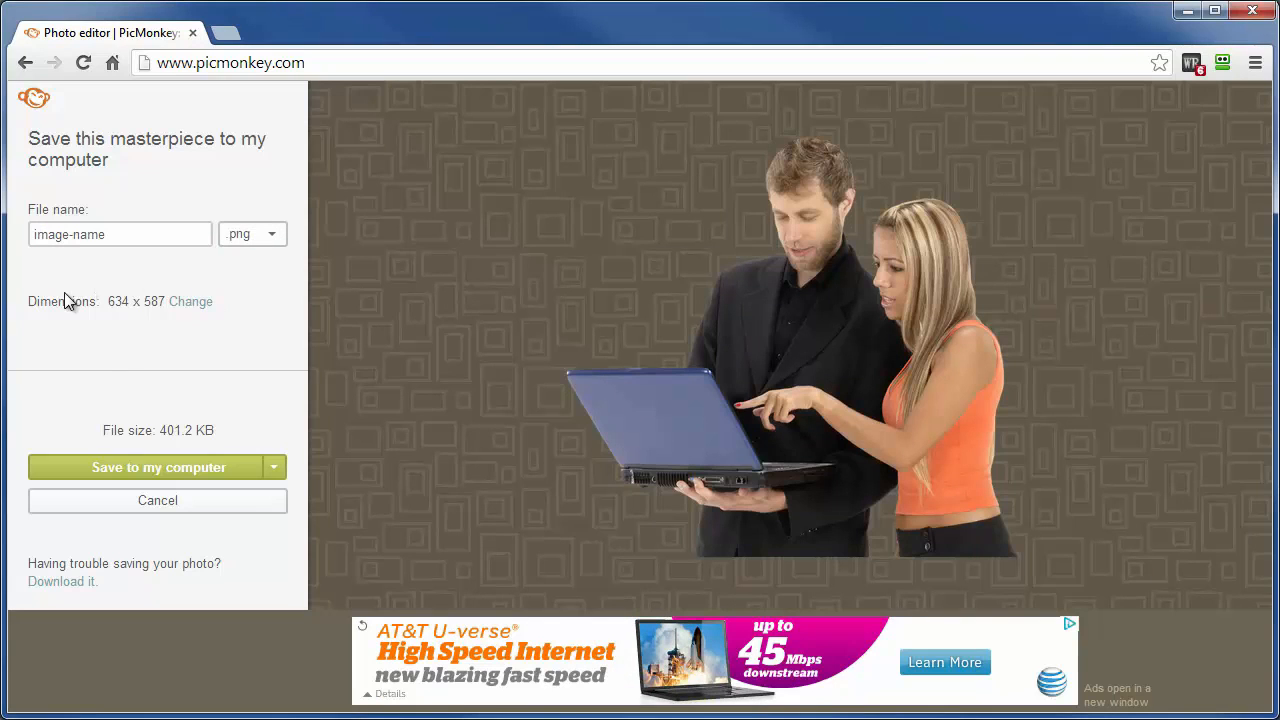
pyautogui.click(194, 304)
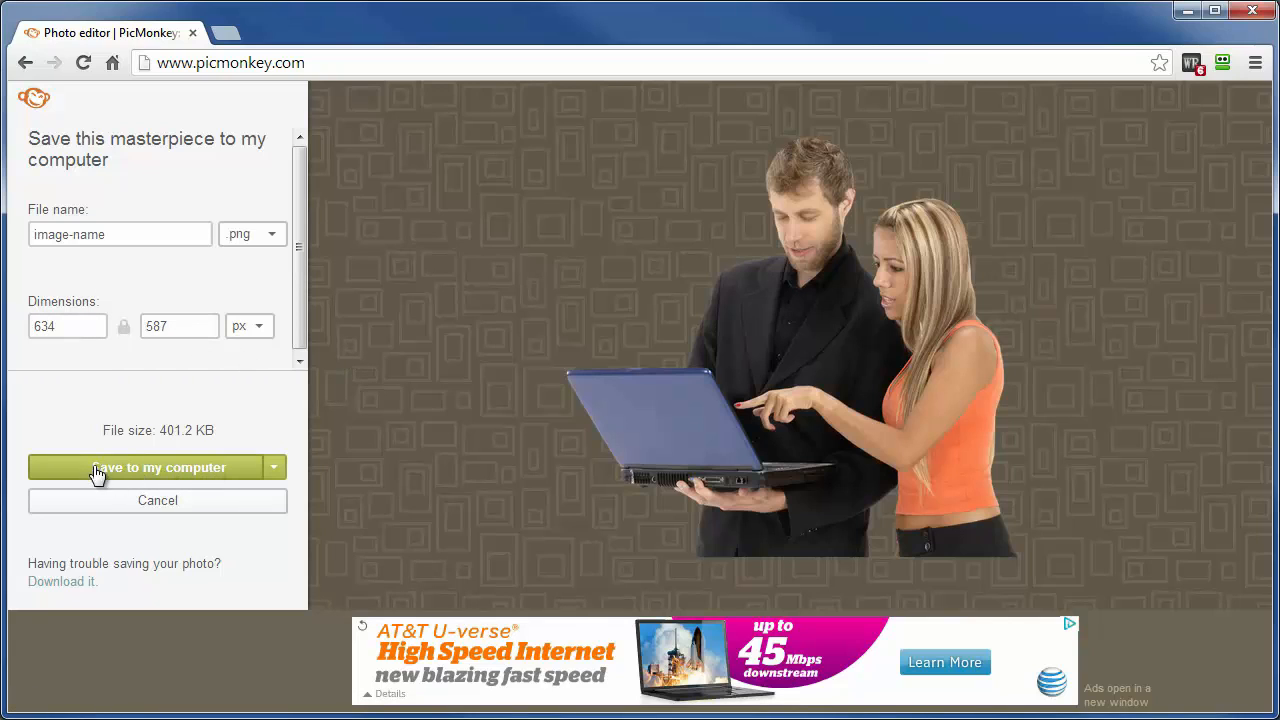
pyautogui.click(277, 470)
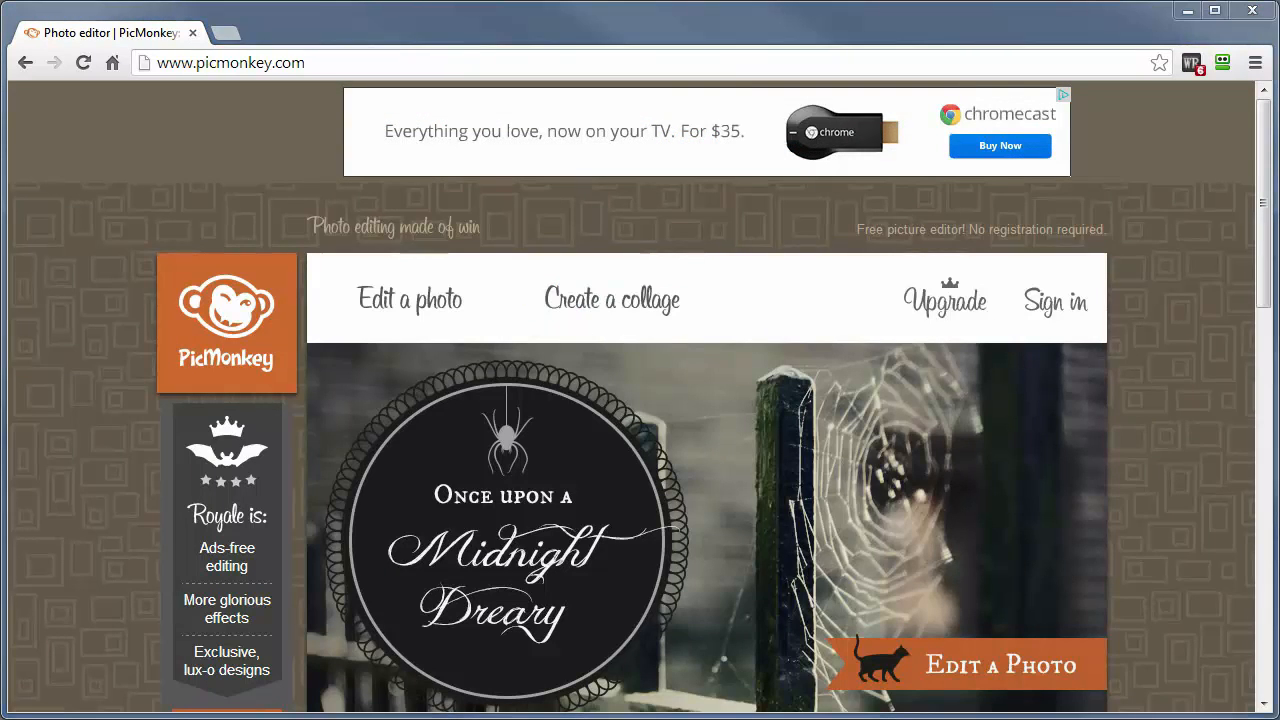
# - Start a collage with the blender photo and apply the first L-egant layout
pyautogui.moveTo(1262, 325); pyautogui.dragTo(605, 330)
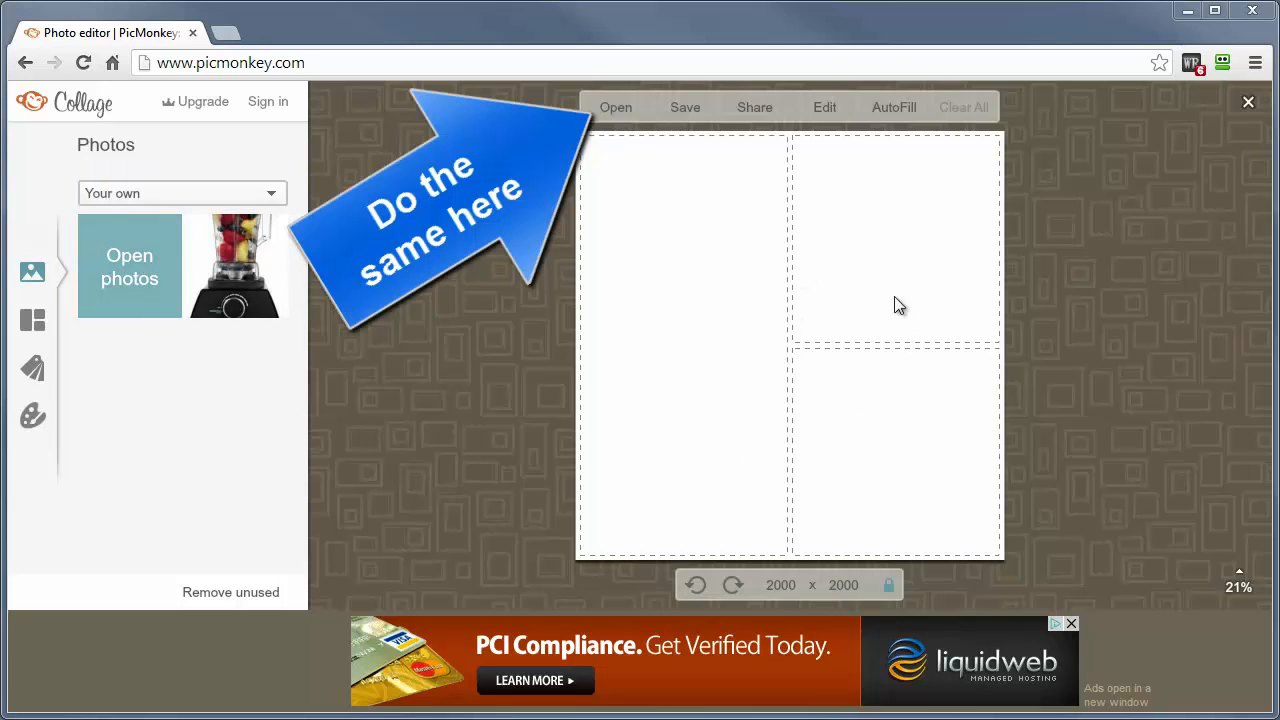
pyautogui.click(40, 320)
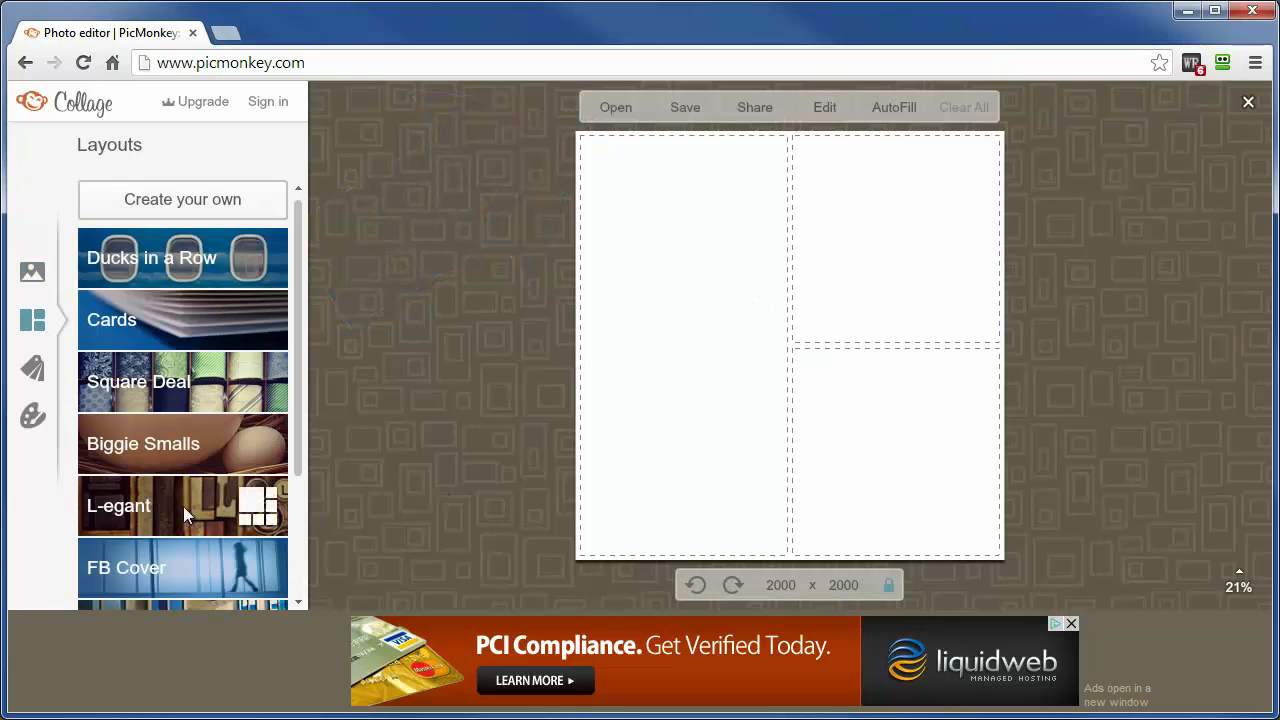
pyautogui.click(122, 522)
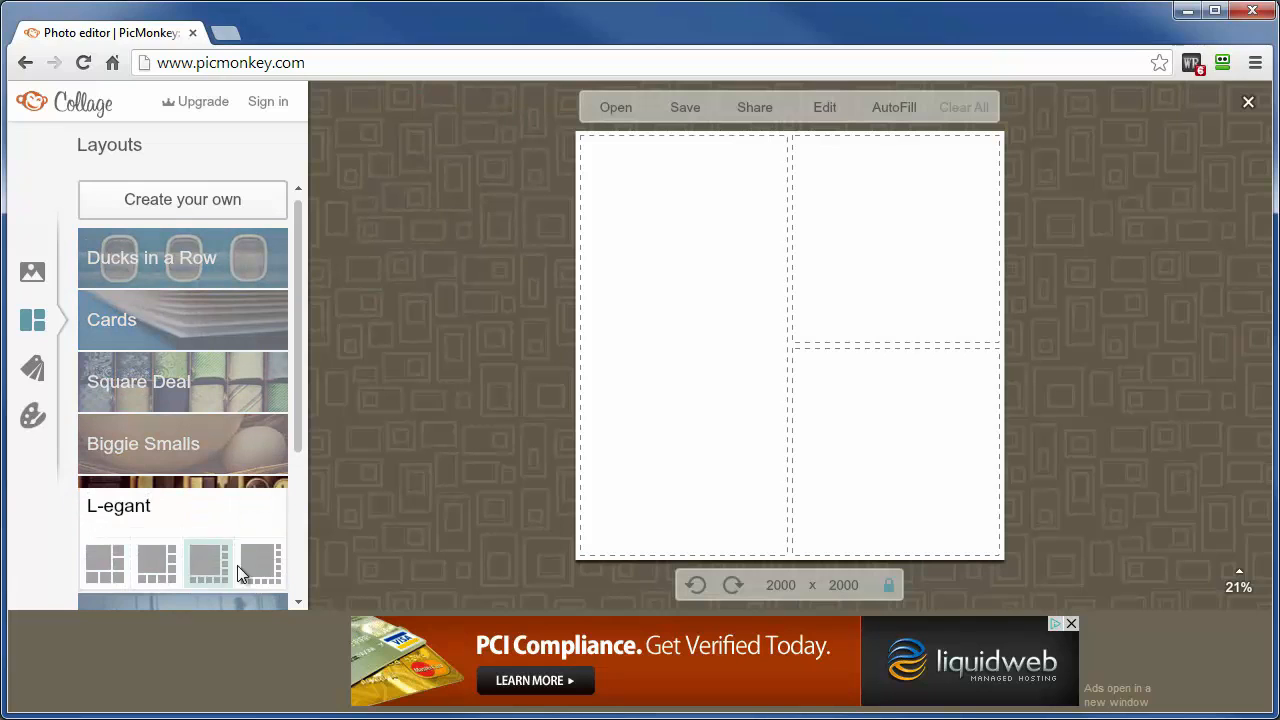
pyautogui.click(104, 557)
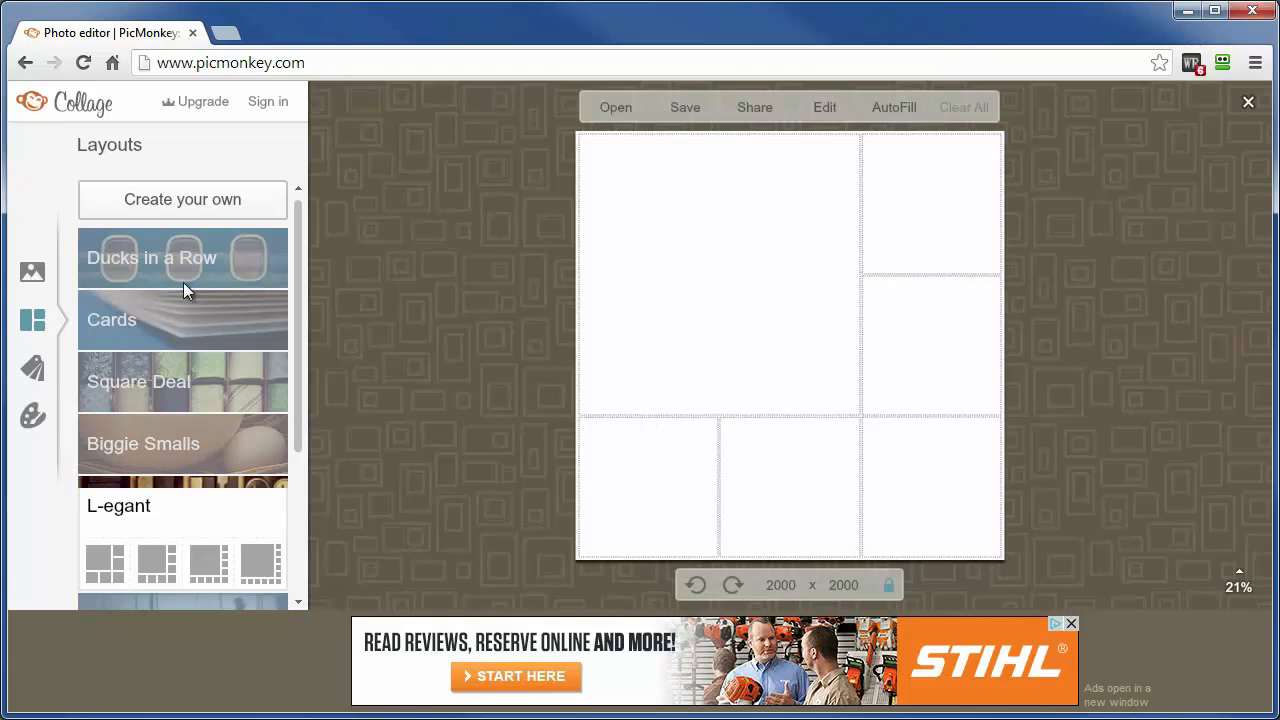
# - Place the blender photo in the large collage cell and leave the small cell beneath it empty
pyautogui.click(30, 275)
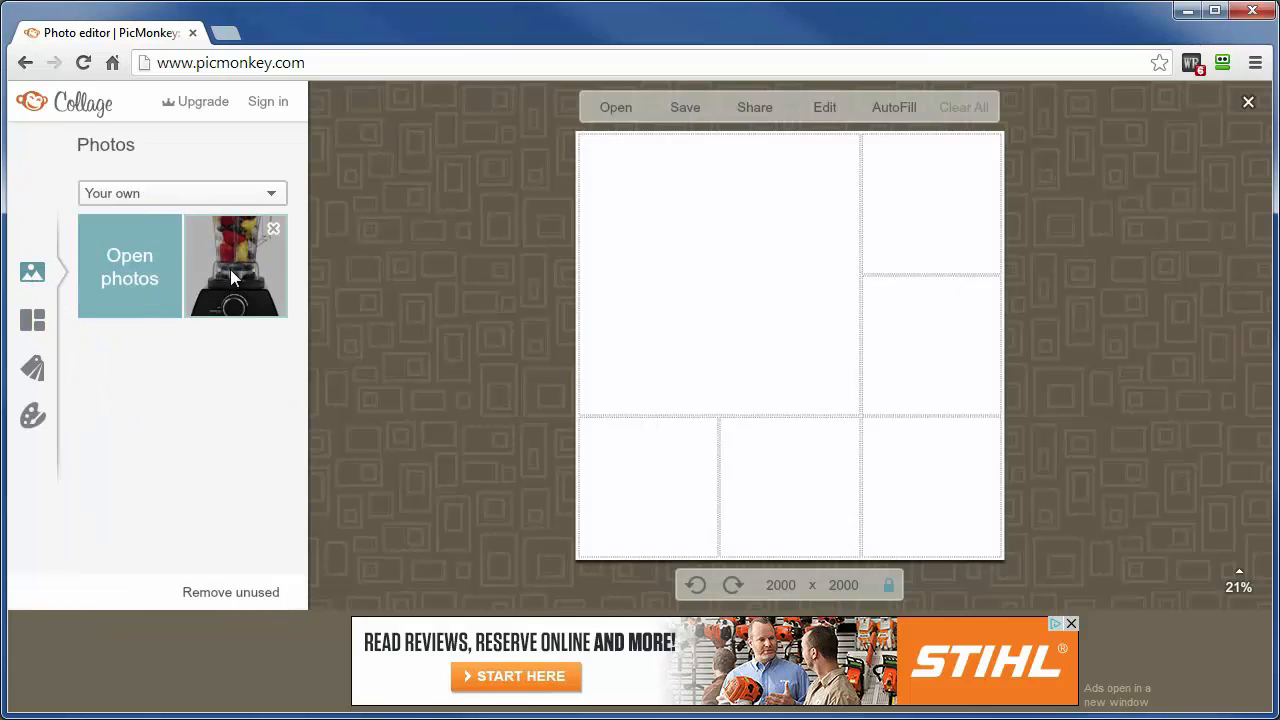
pyautogui.moveTo(230, 269); pyautogui.dragTo(789, 205)
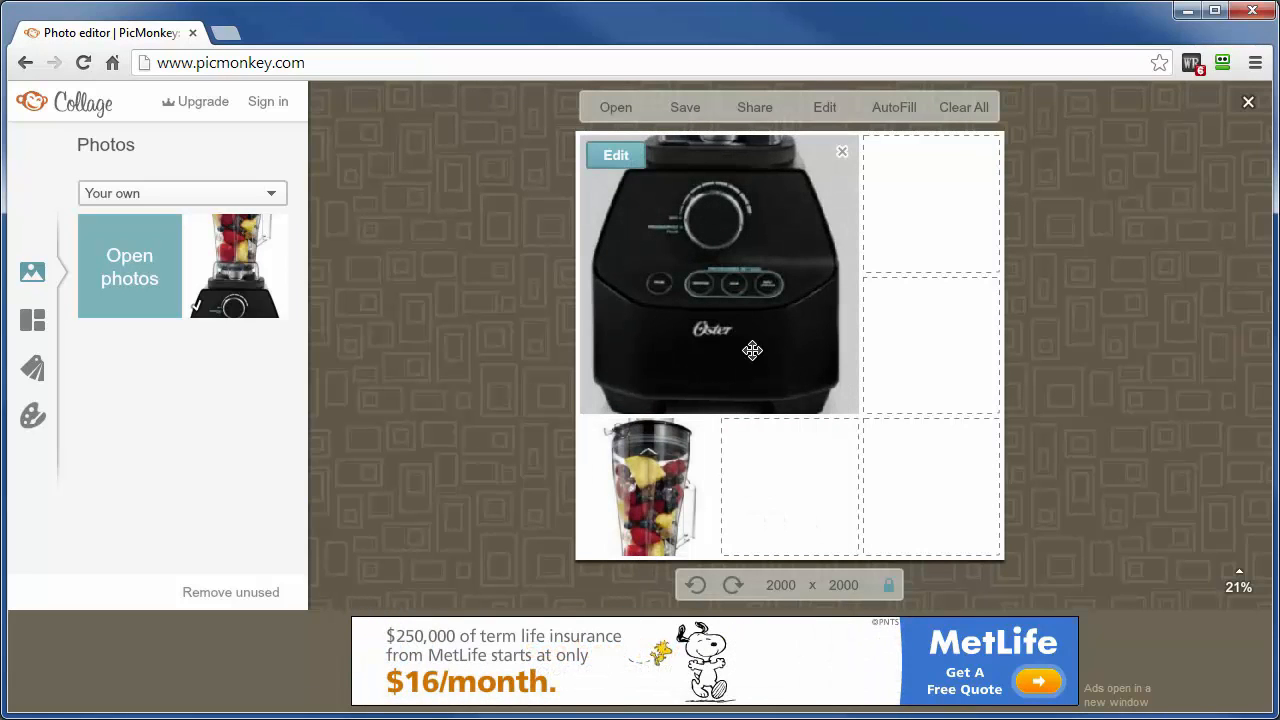
pyautogui.click(700, 437)
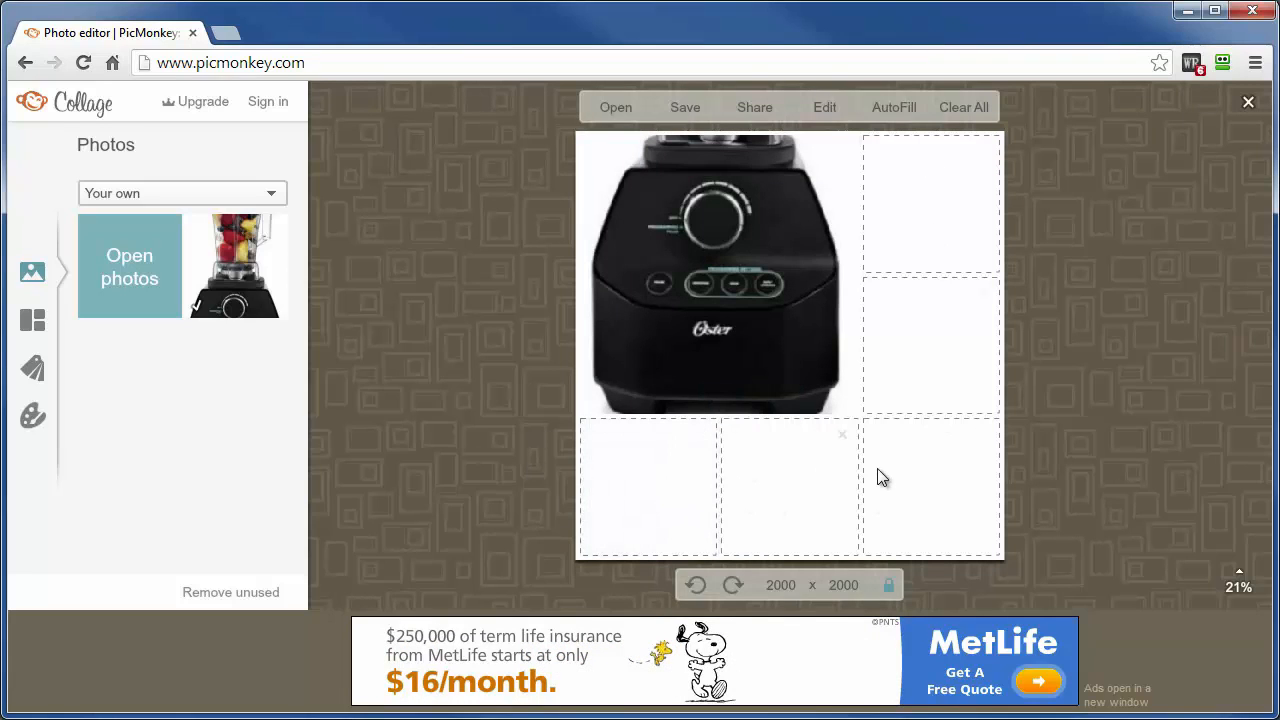
# - Add smoothie01.jpg, smoothie02.jpg, smoothie03.jpg, smoothie04.jpg and smoothie05.jpg to the collage's photo collection
pyautogui.click(117, 278)
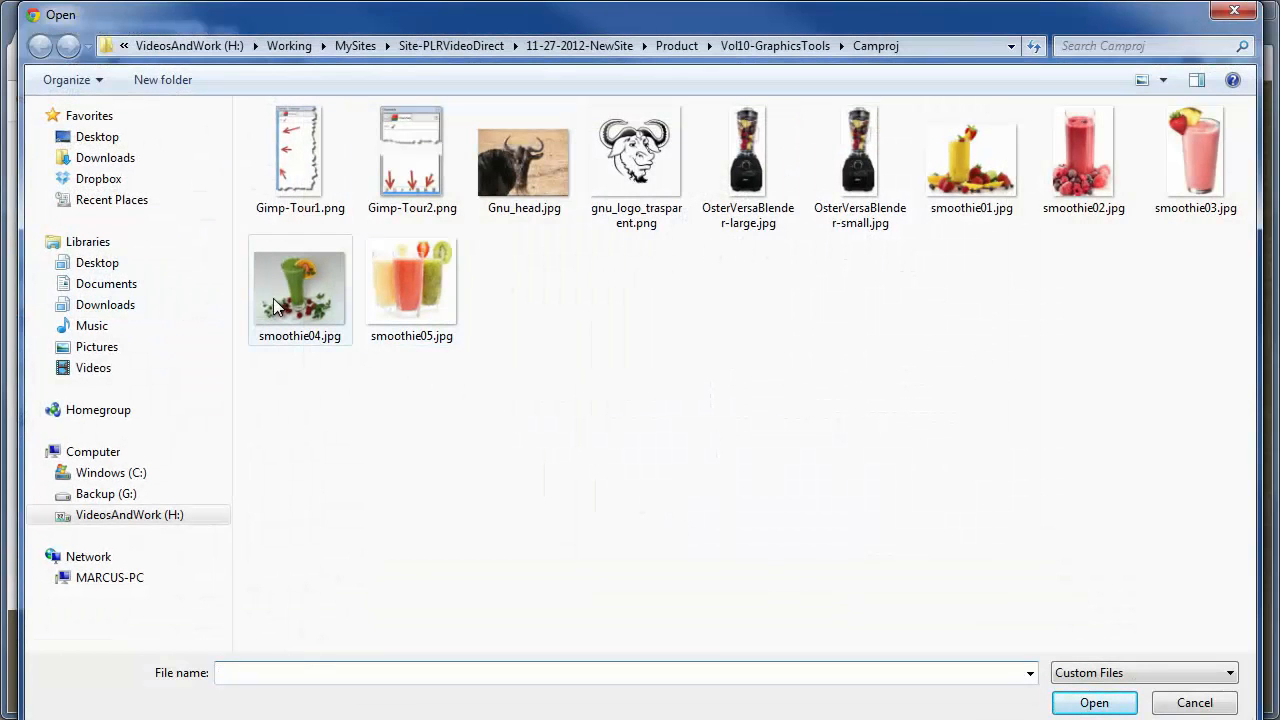
pyautogui.click(297, 300)
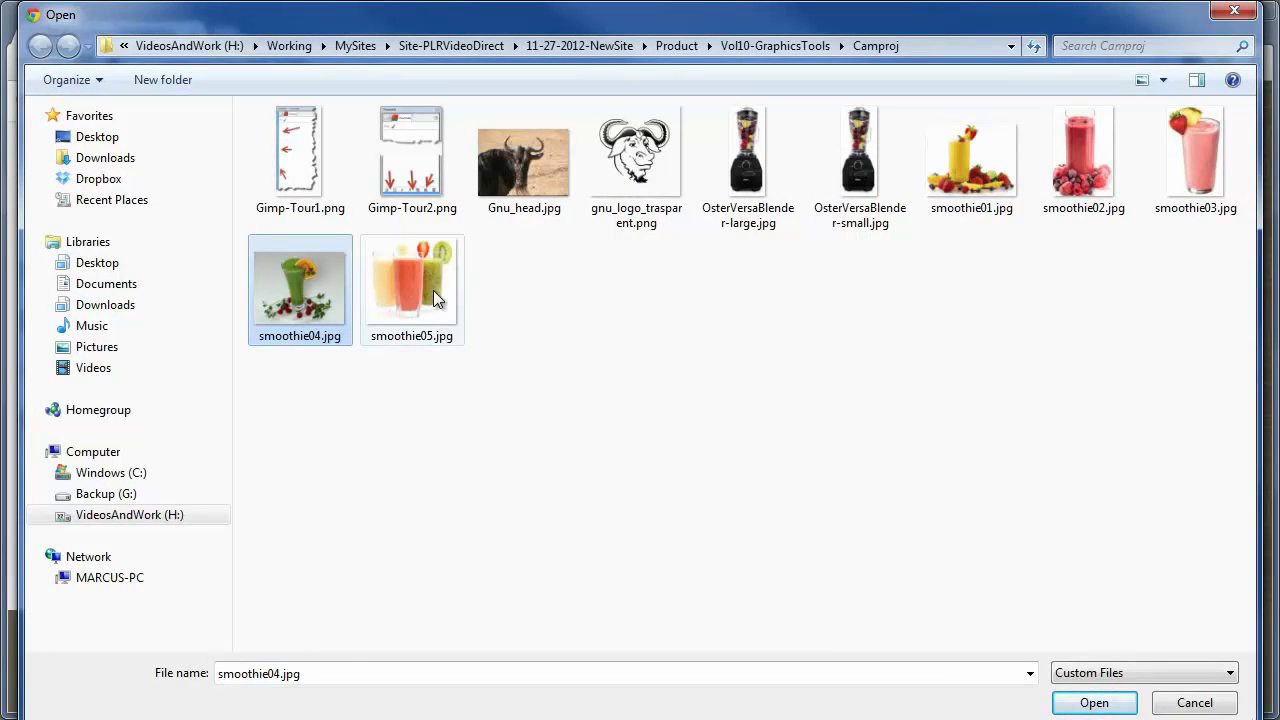
pyautogui.keyDown('ctrl'); pyautogui.click(400, 284); pyautogui.keyUp('ctrl')
pyautogui.keyDown('ctrl'); pyautogui.click(970, 160); pyautogui.keyUp('ctrl')
pyautogui.keyDown('ctrl'); pyautogui.click(1083, 160); pyautogui.keyUp('ctrl')
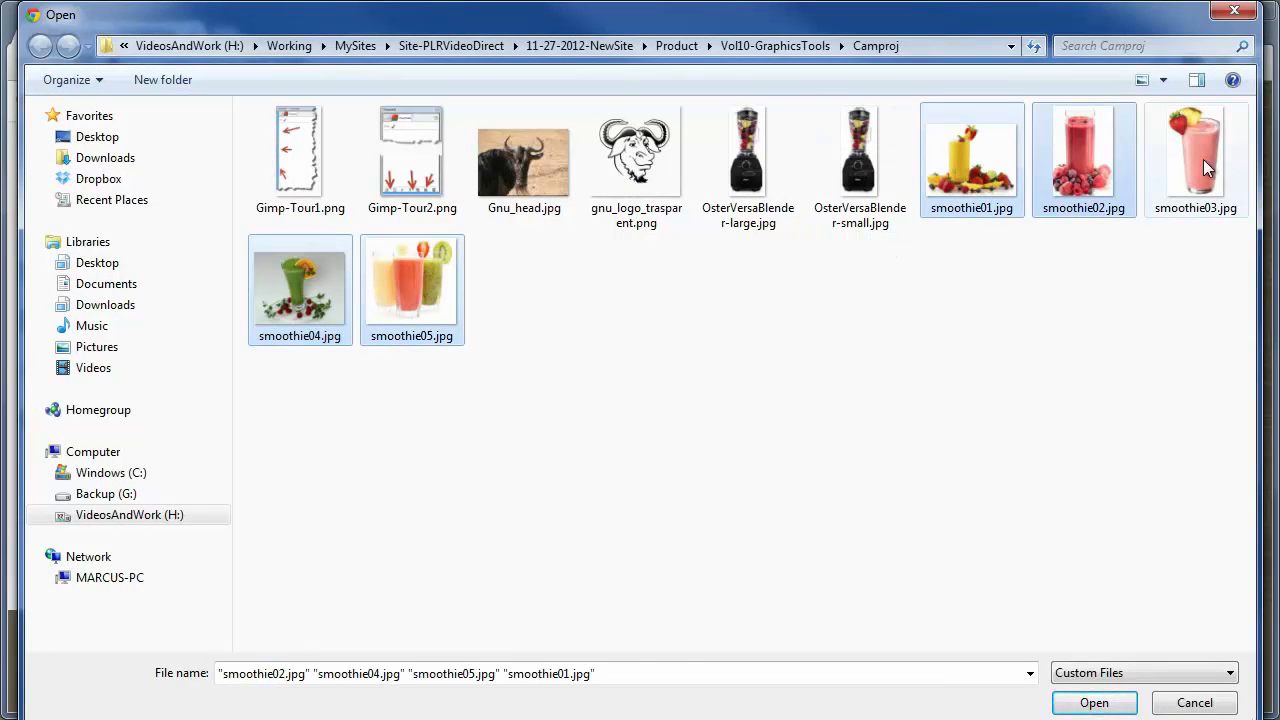
pyautogui.keyDown('ctrl'); pyautogui.click(1208, 158); pyautogui.keyUp('ctrl')
pyautogui.click(1095, 703)
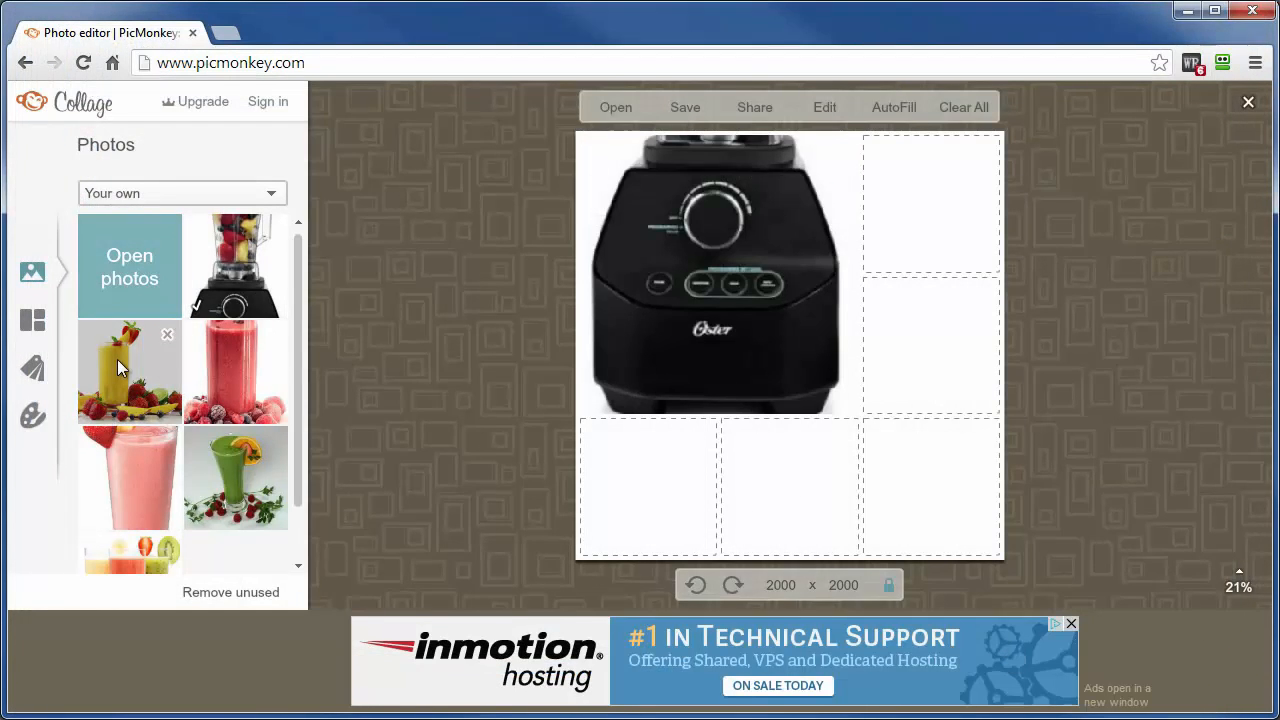
# - Fill the collage's bottom row from left to right with the yellow, red and green smoothie photos, one per cell
pyautogui.moveTo(117, 359); pyautogui.dragTo(668, 505)
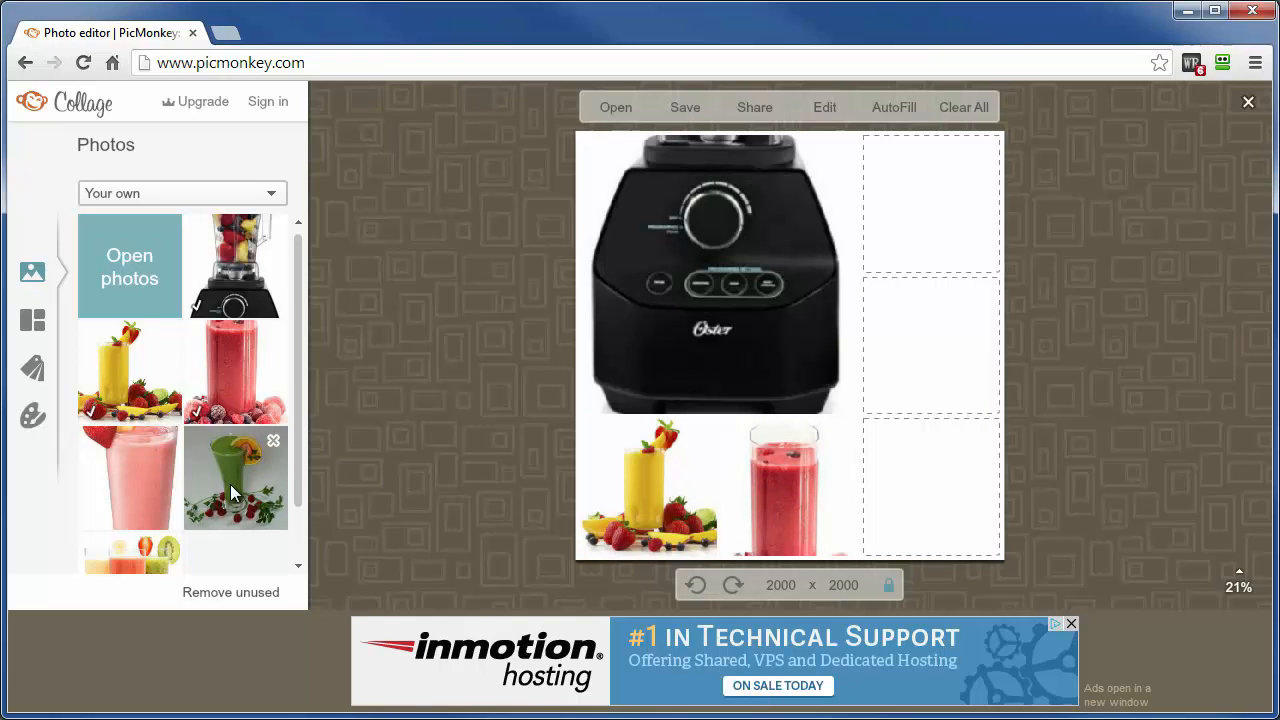
pyautogui.moveTo(227, 480); pyautogui.dragTo(923, 557)
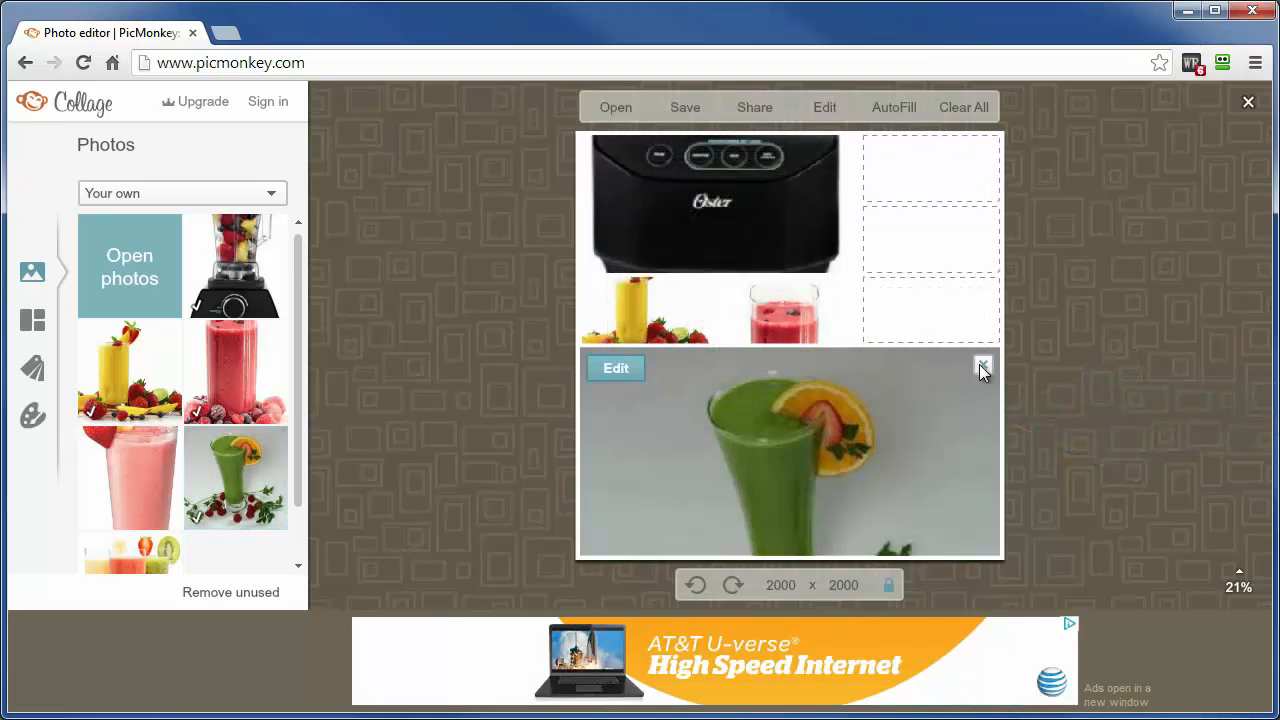
pyautogui.click(982, 366)
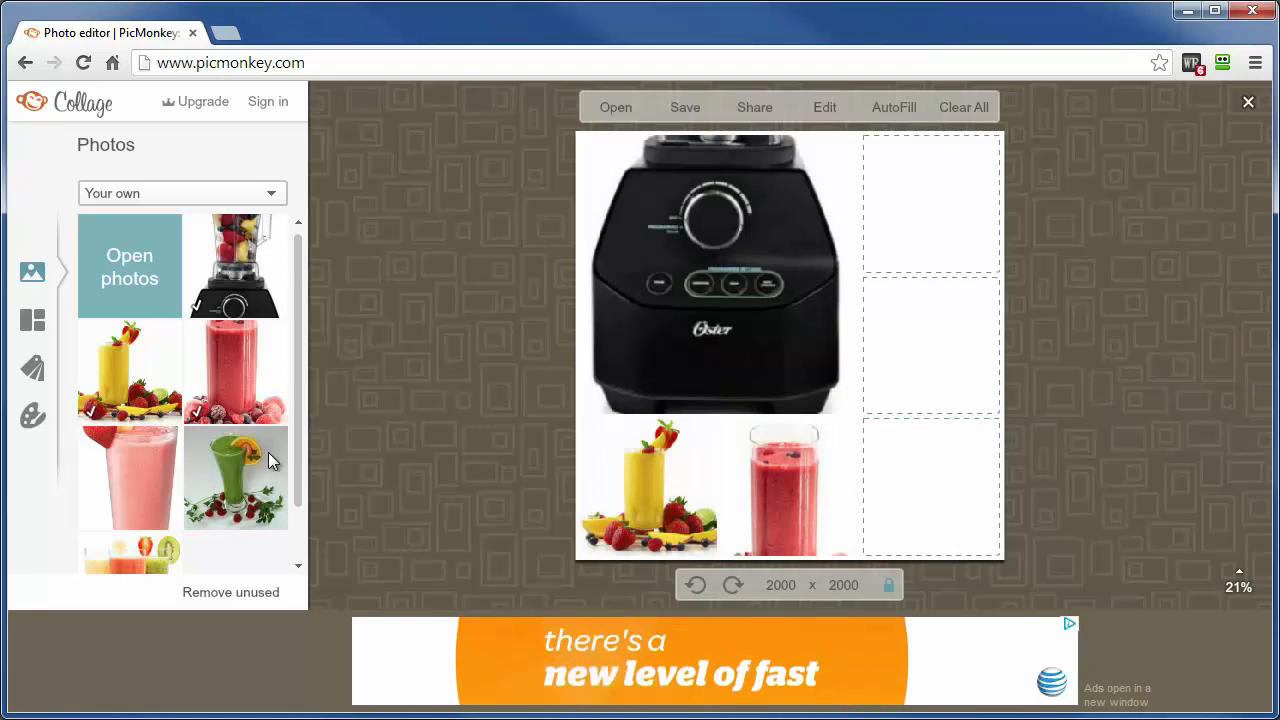
pyautogui.moveTo(268, 452); pyautogui.dragTo(940, 522)
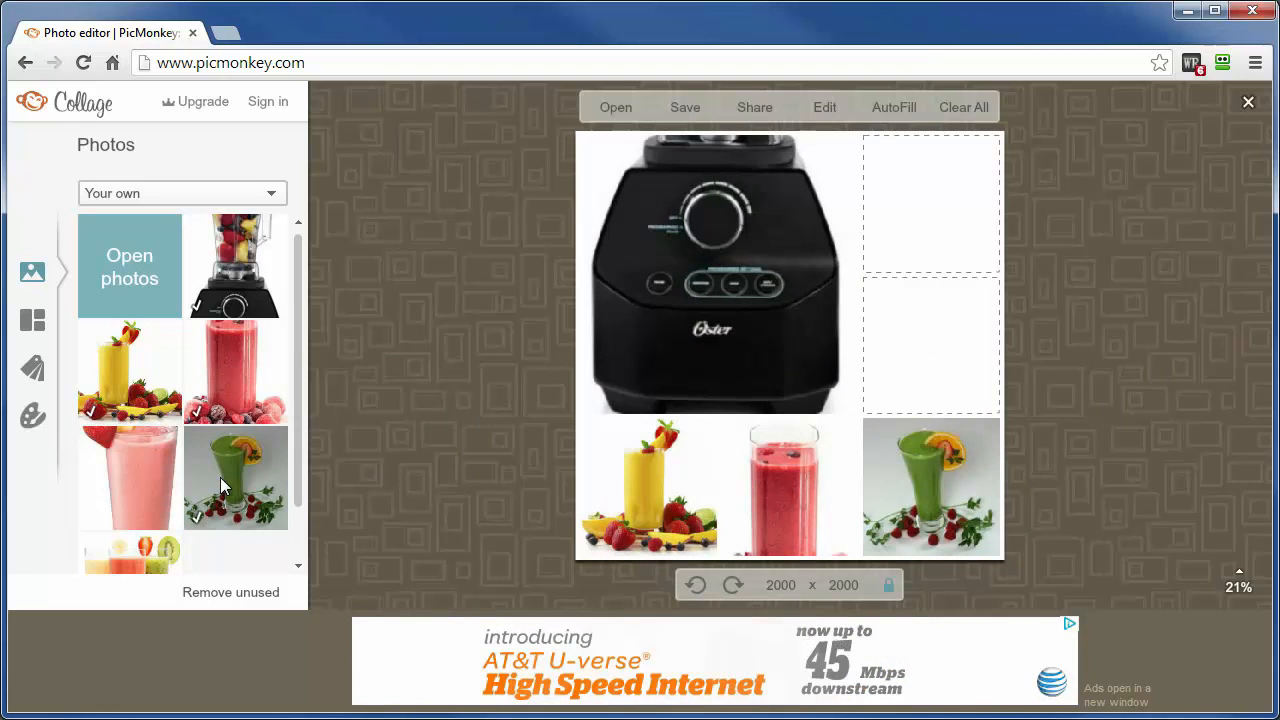
# - Place the three-glass smoothie photo in the collage's middle right cell and the pink smoothie photo in the upper right cell
pyautogui.scroll(-1, 220, 477)
pyautogui.moveTo(125, 517); pyautogui.dragTo(936, 380)
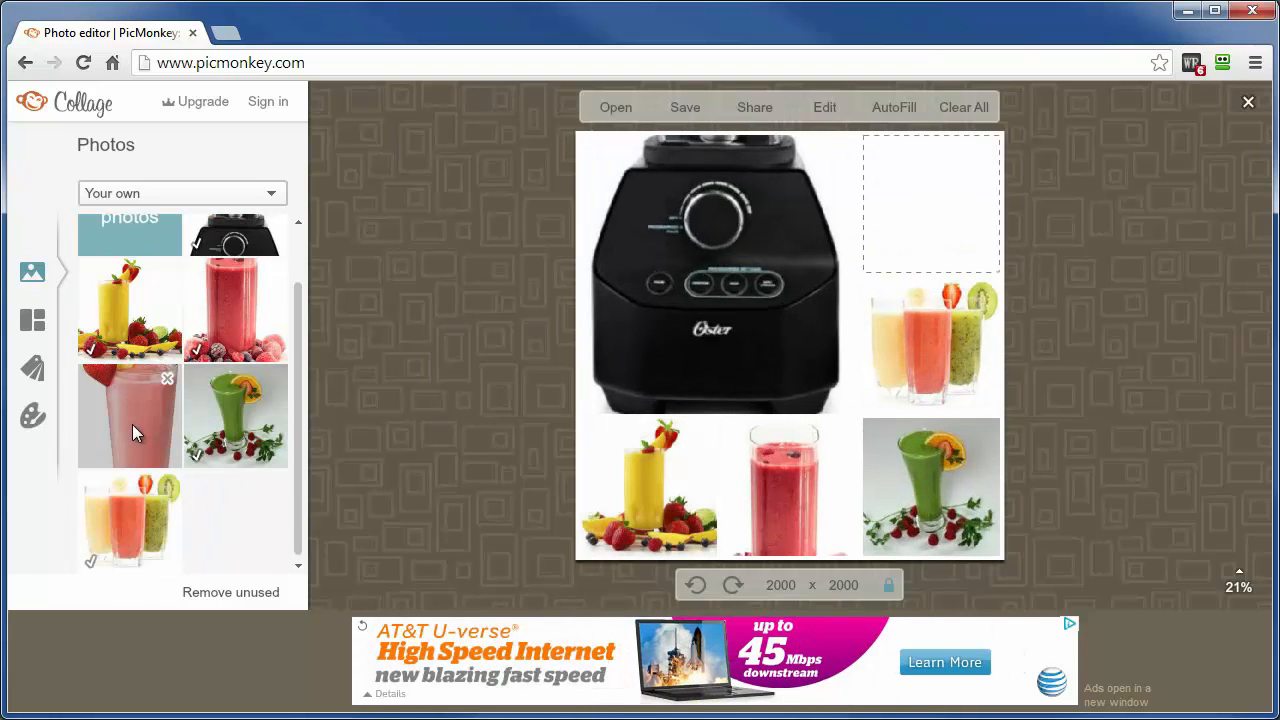
pyautogui.moveTo(132, 421); pyautogui.dragTo(925, 254)
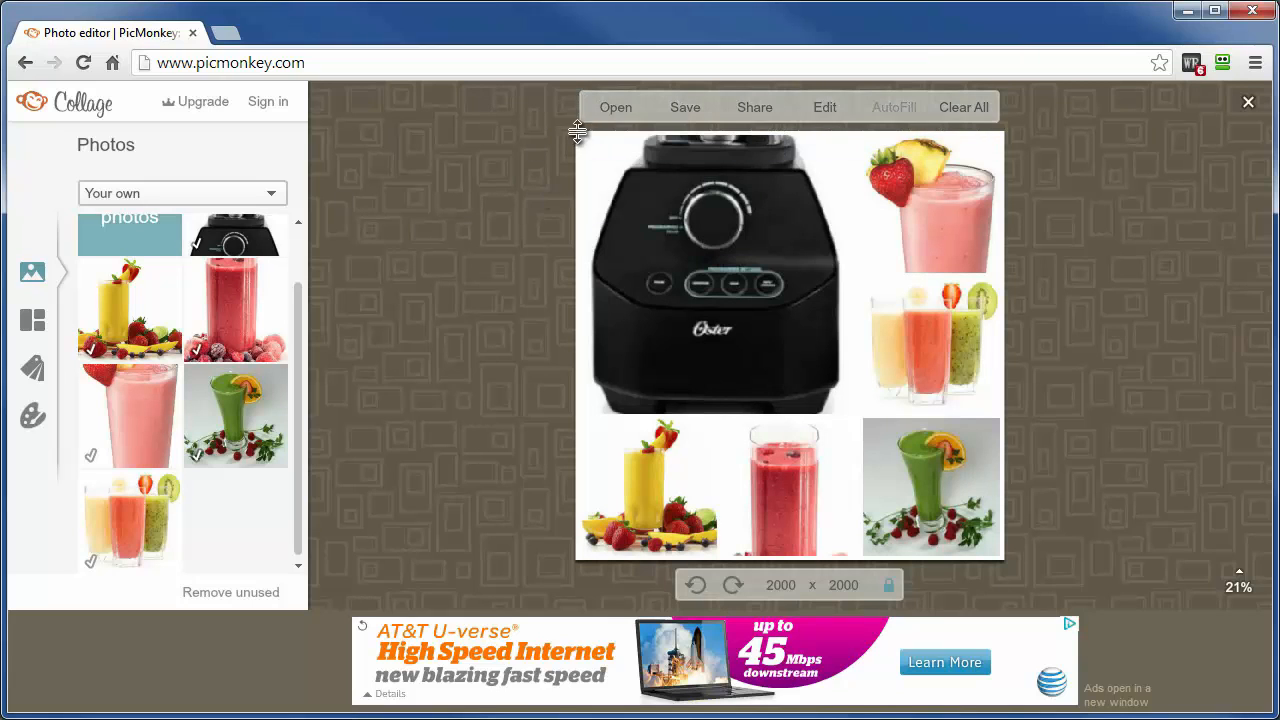
# - Check the dialog for opening more photos without adding any, and view the Halloween swatches and the collage background settings
pyautogui.click(603, 111)
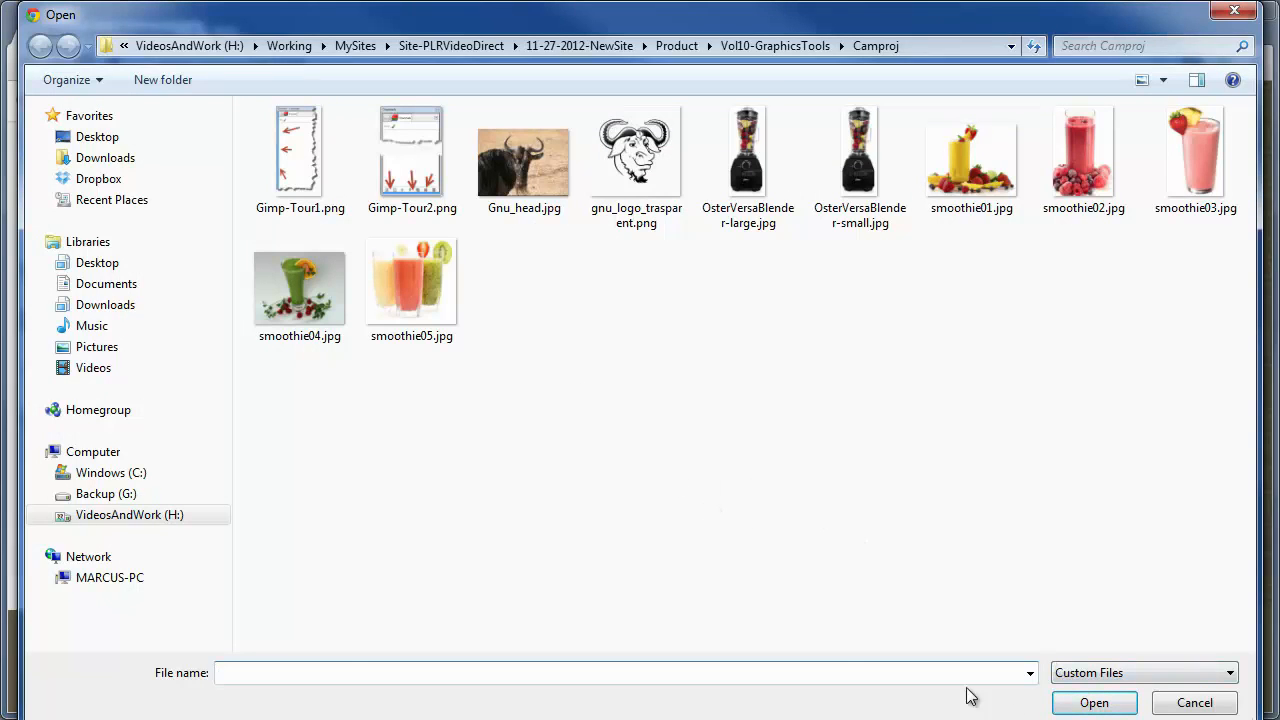
pyautogui.click(1194, 703)
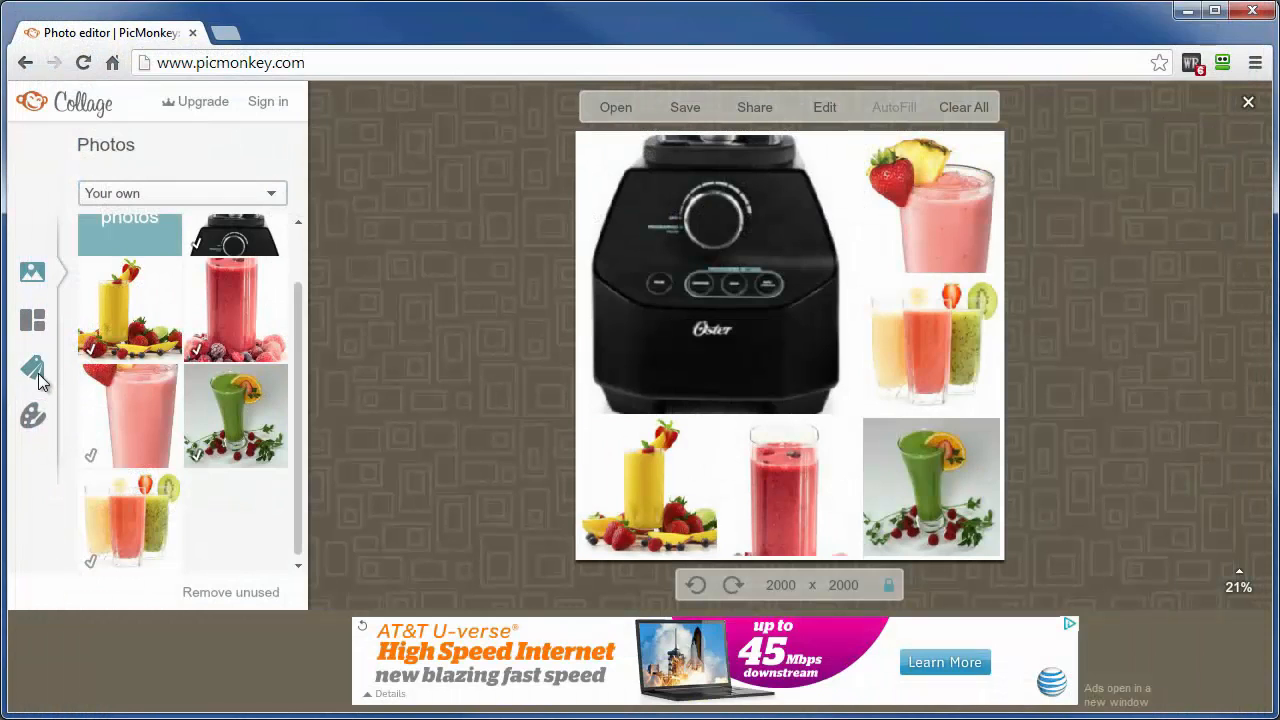
pyautogui.click(33, 370)
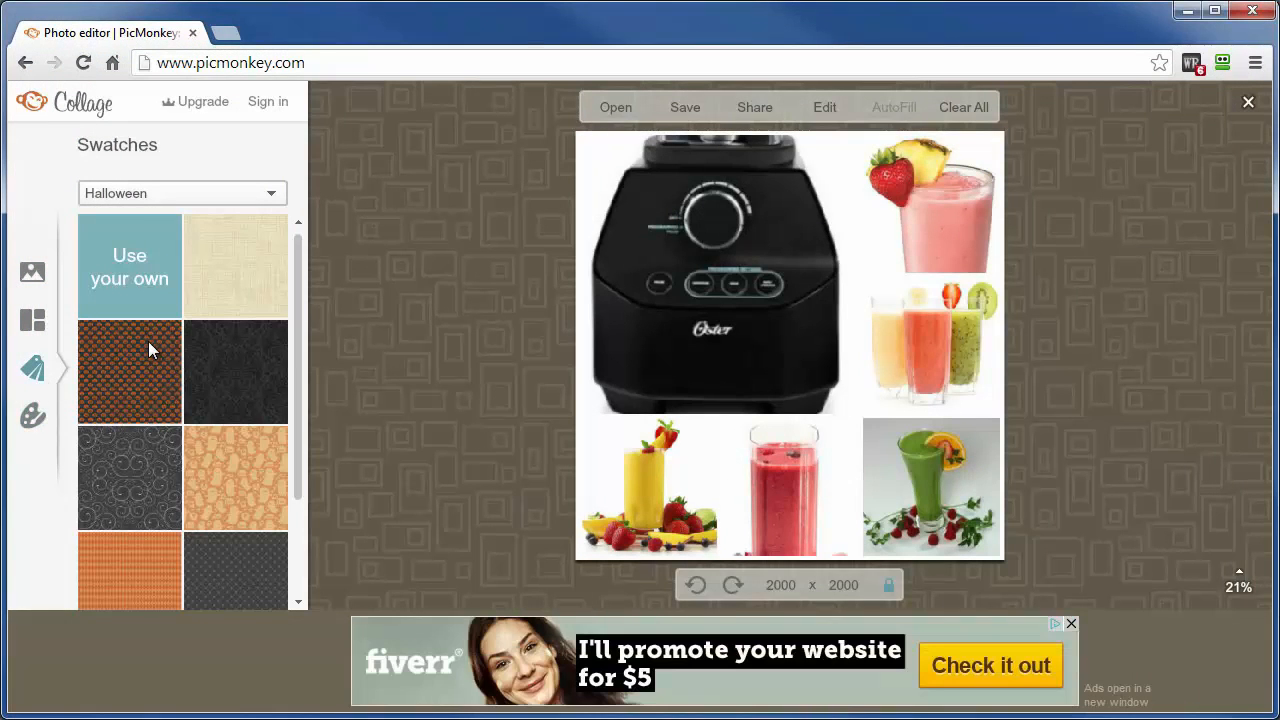
pyautogui.click(31, 422)
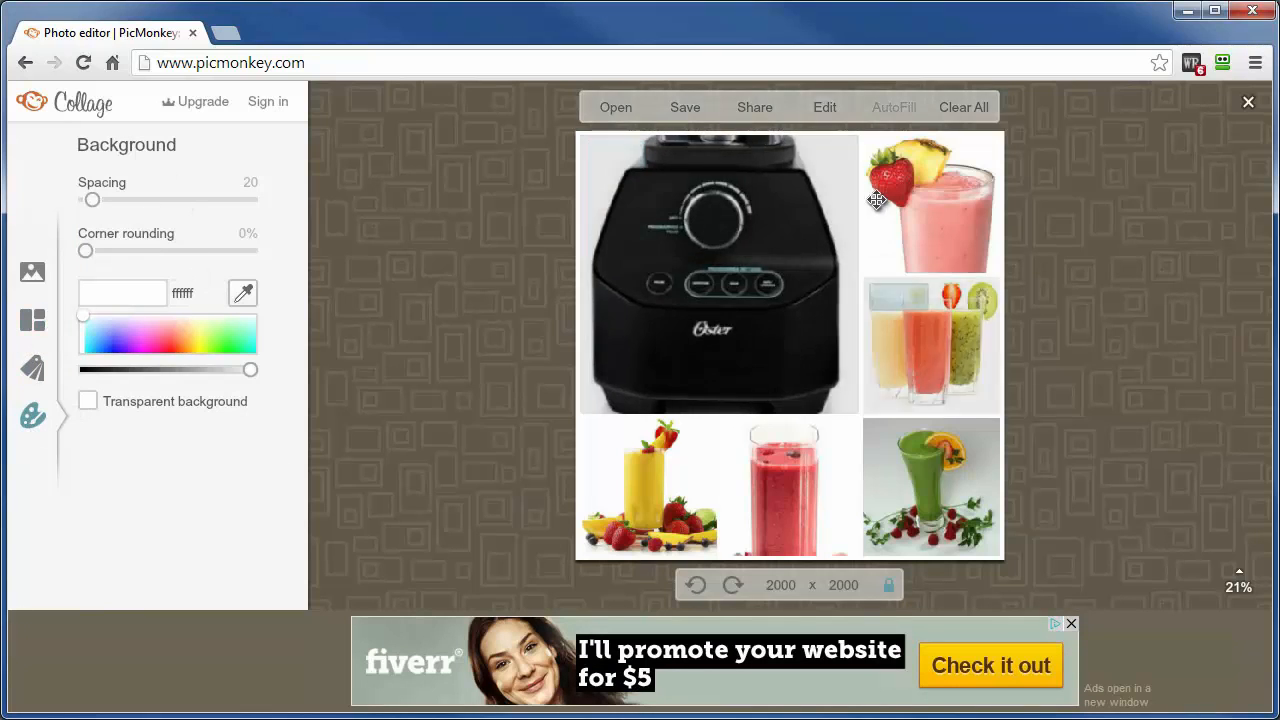
# - Send the finished collage to the Editor and add a Museum Matte frame around it
pyautogui.click(826, 106)
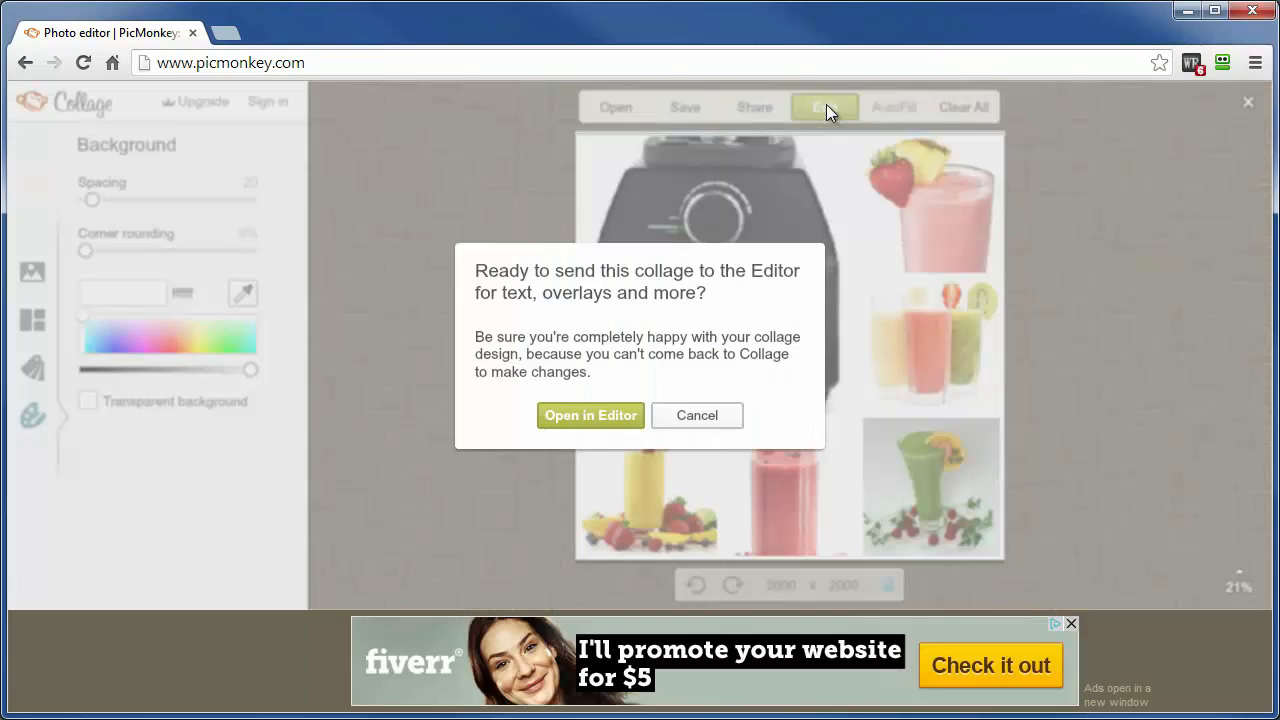
pyautogui.click(565, 414)
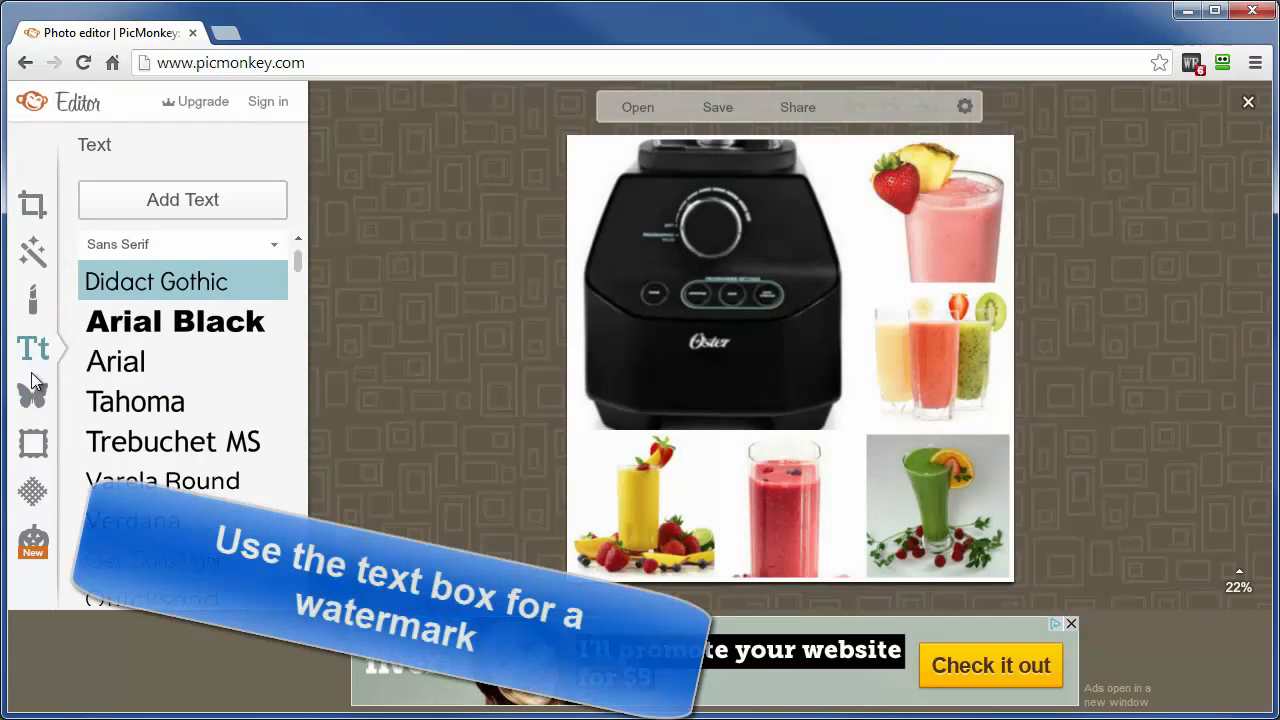
pyautogui.click(31, 443)
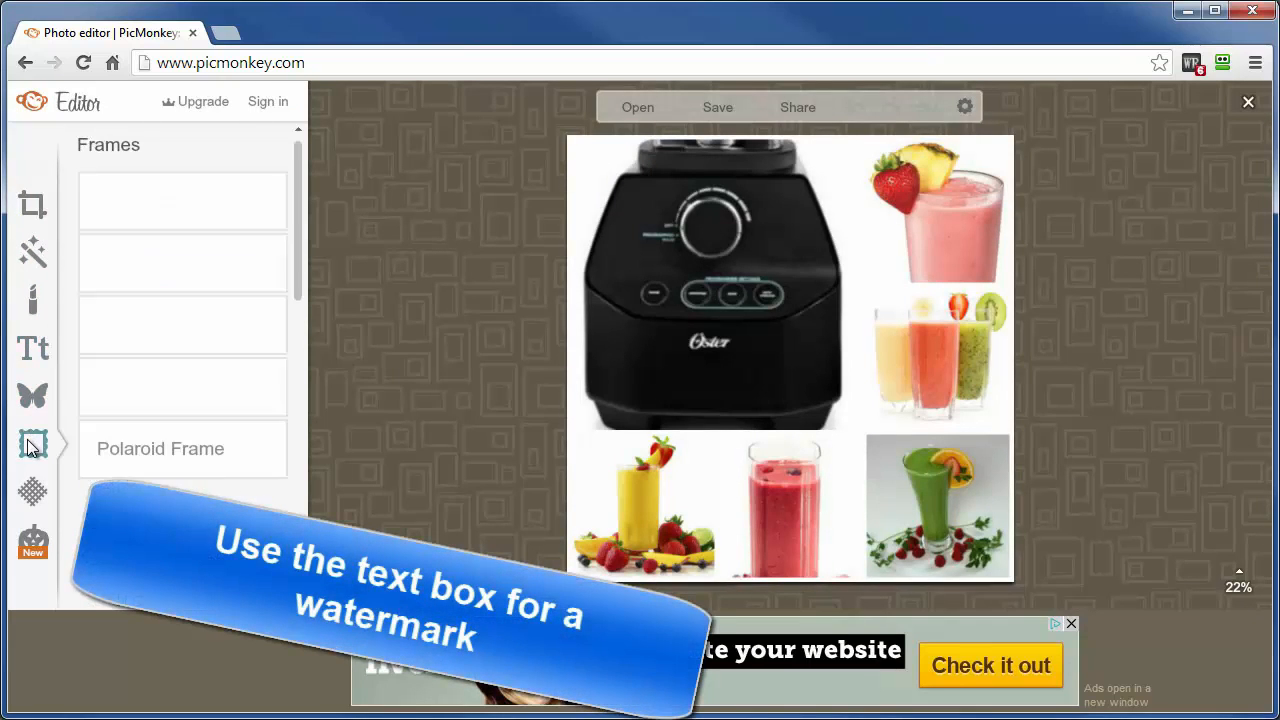
pyautogui.click(153, 382)
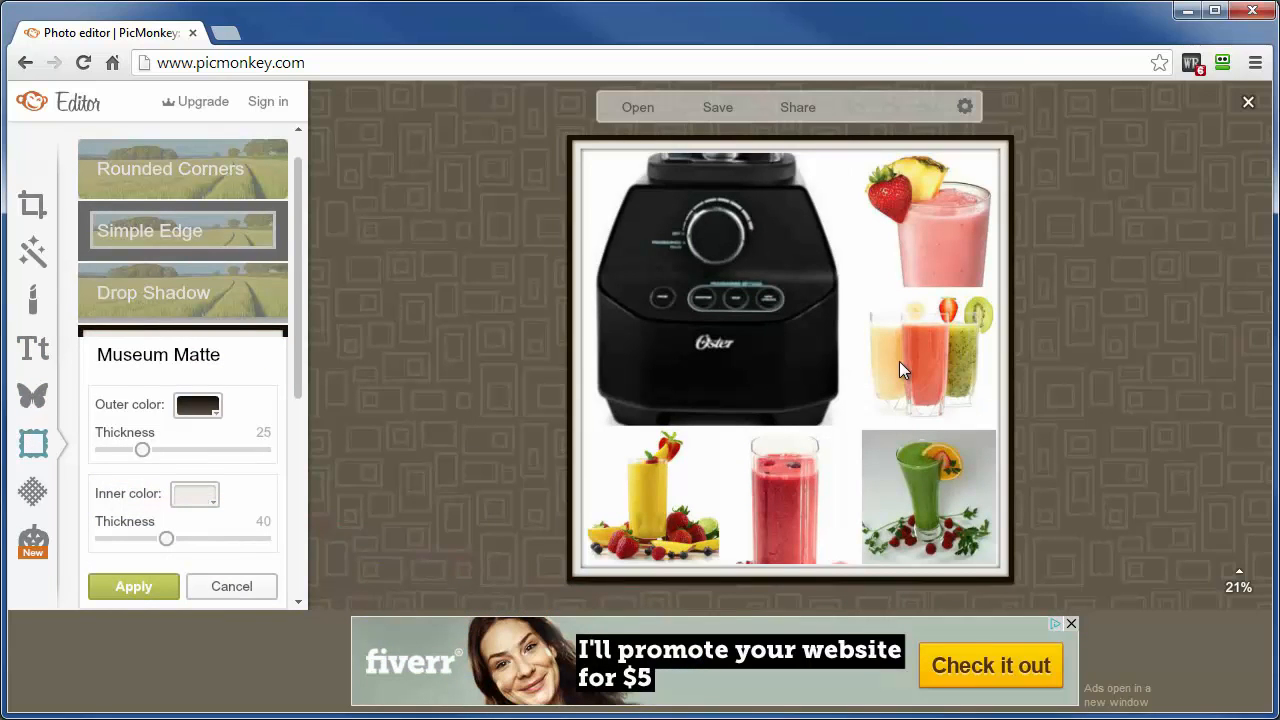
# - Save the framed collage to the computer as BlenderCollage.jpg in the Camproj folder
pyautogui.click(718, 106)
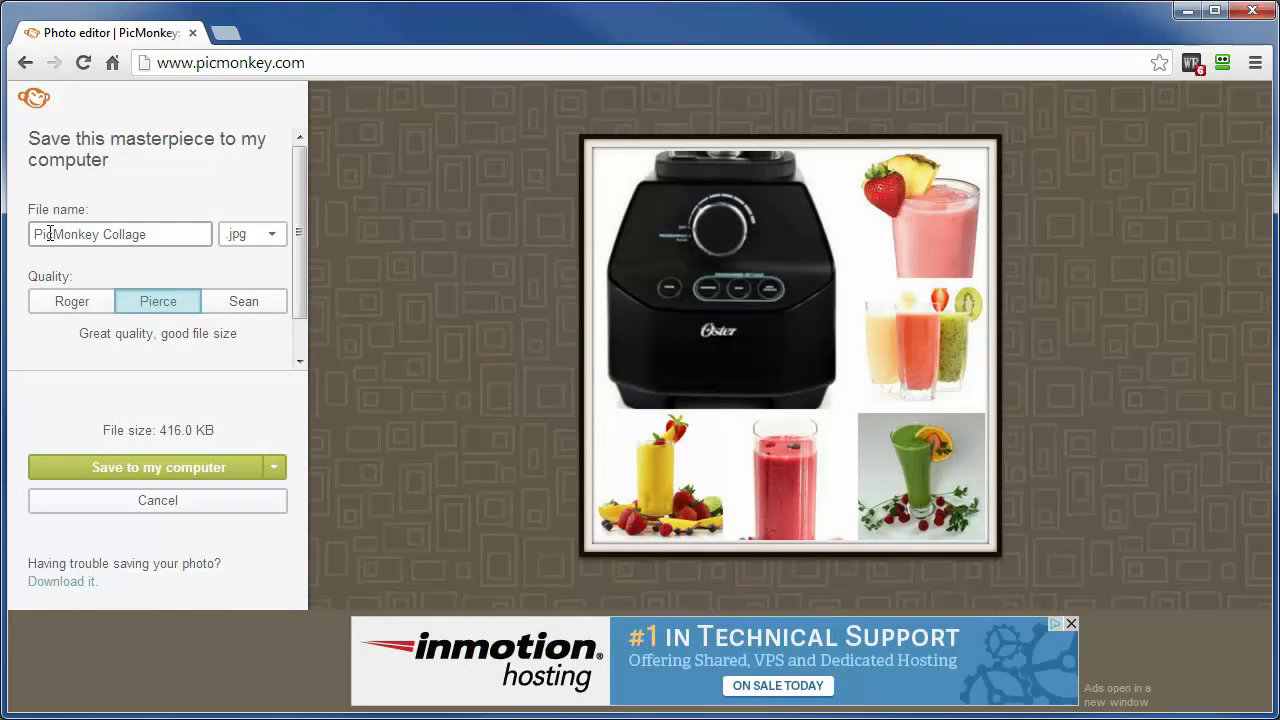
pyautogui.doubleClick(100, 234)
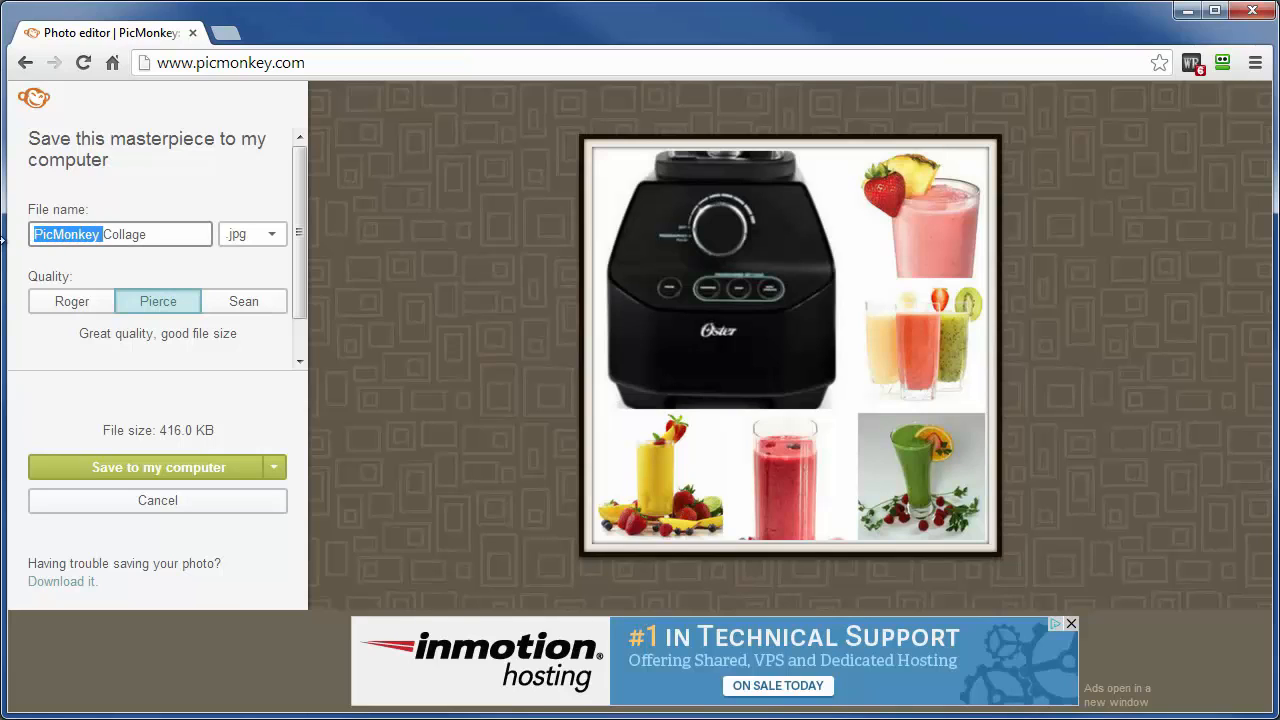
pyautogui.write('Blender')
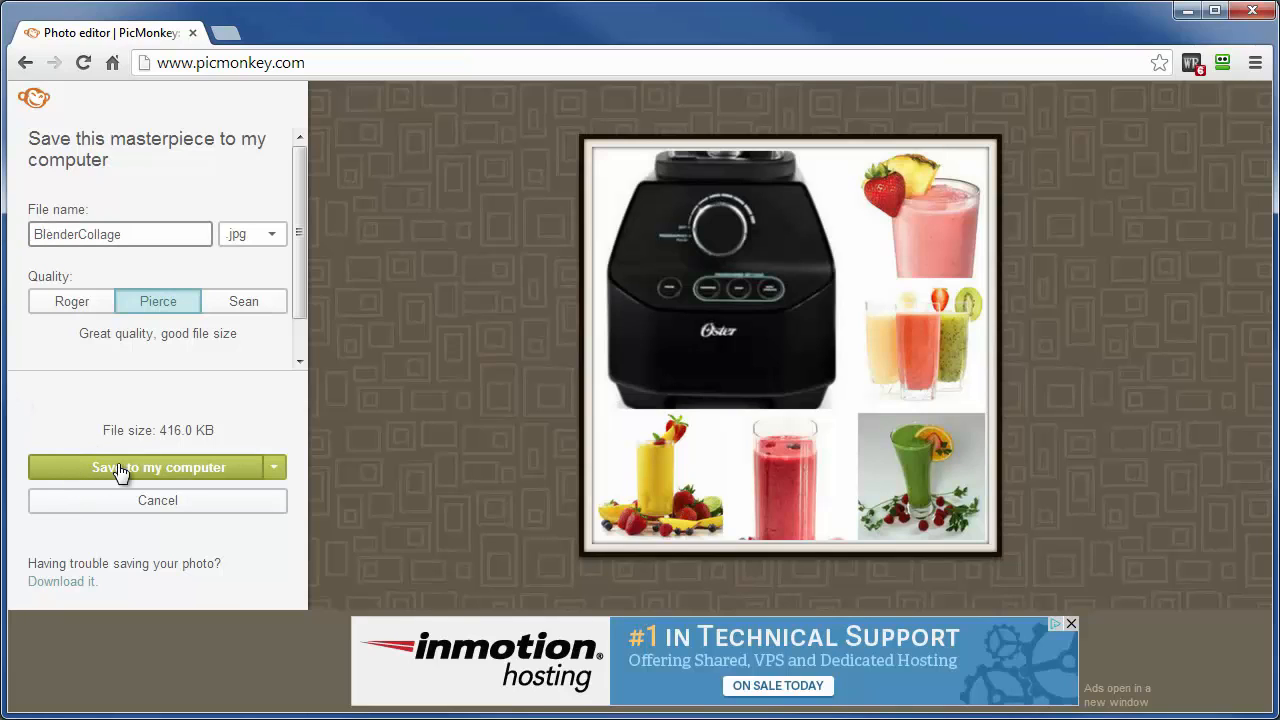
pyautogui.click(275, 468)
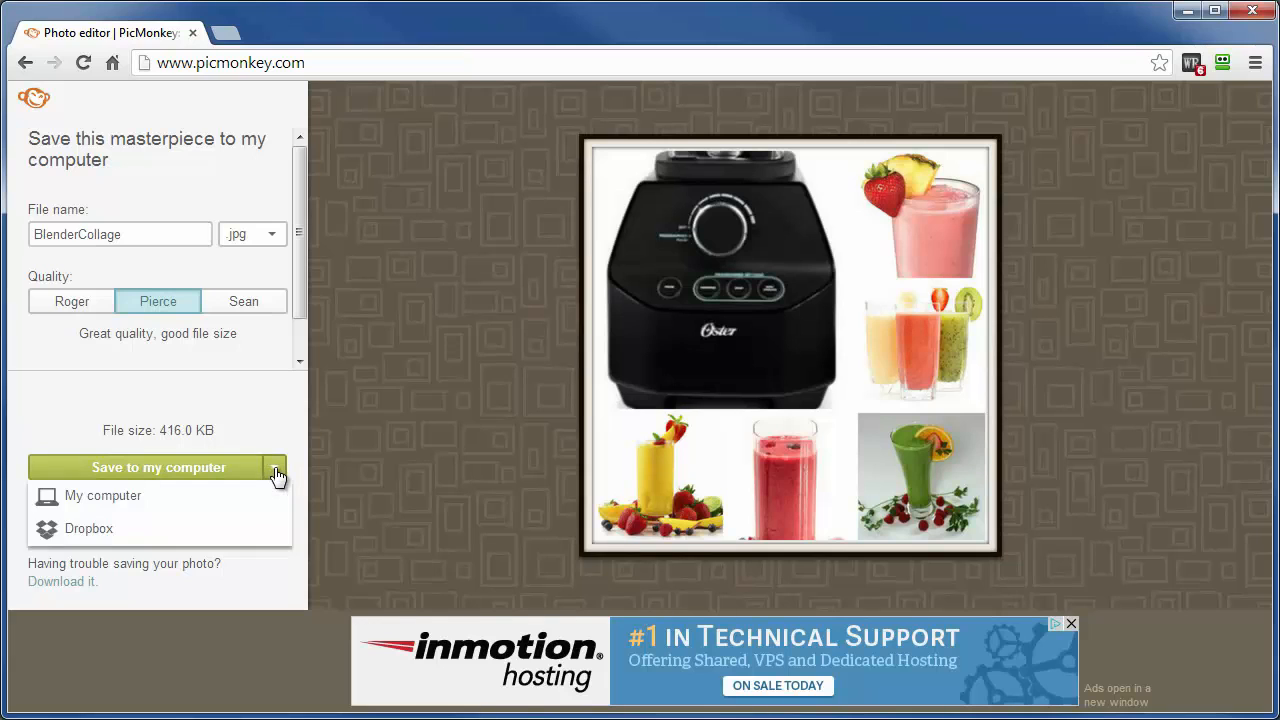
pyautogui.click(95, 495)
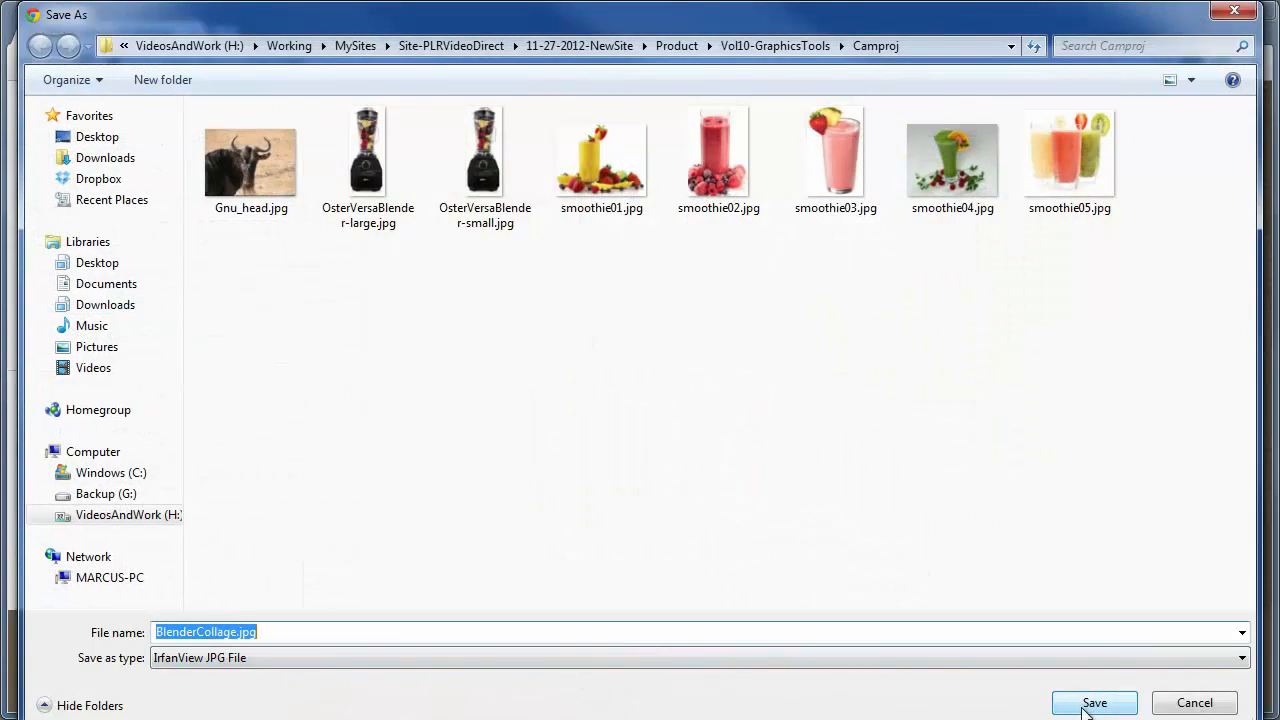
pyautogui.click(1090, 704)
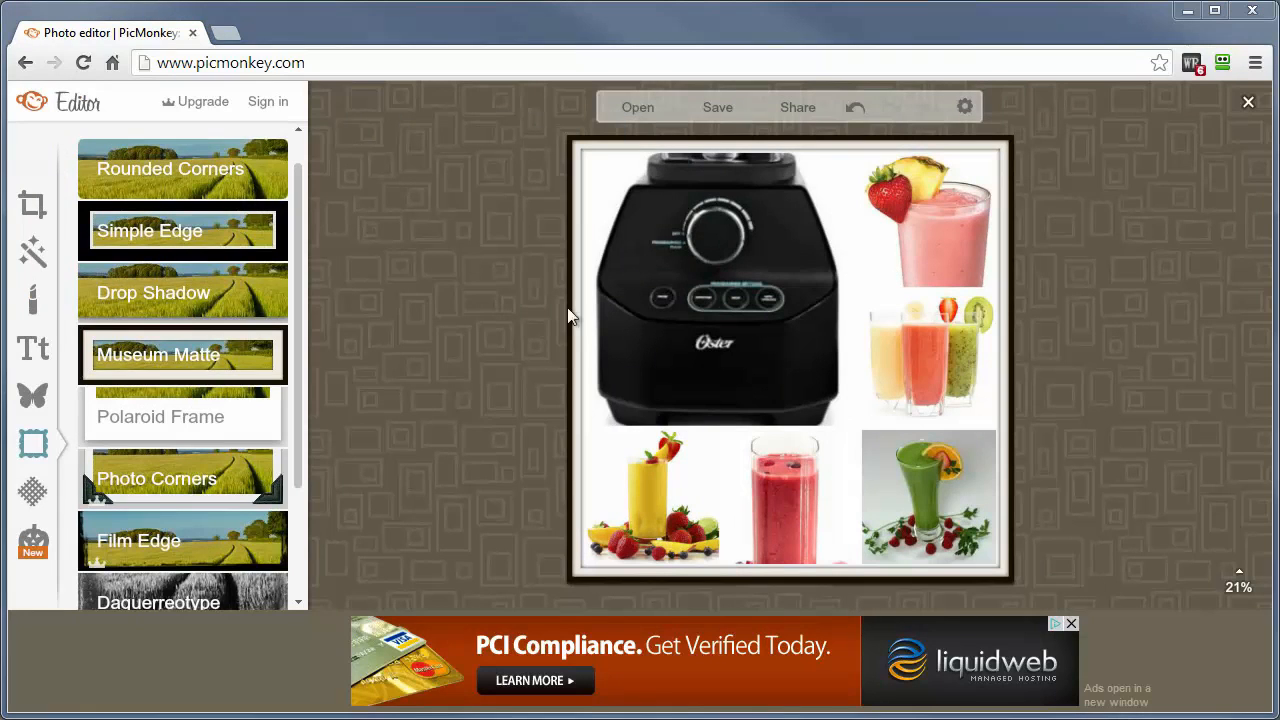
# - Resize the framed collage to 675 x 675 with its proportions kept
pyautogui.click(32, 204)
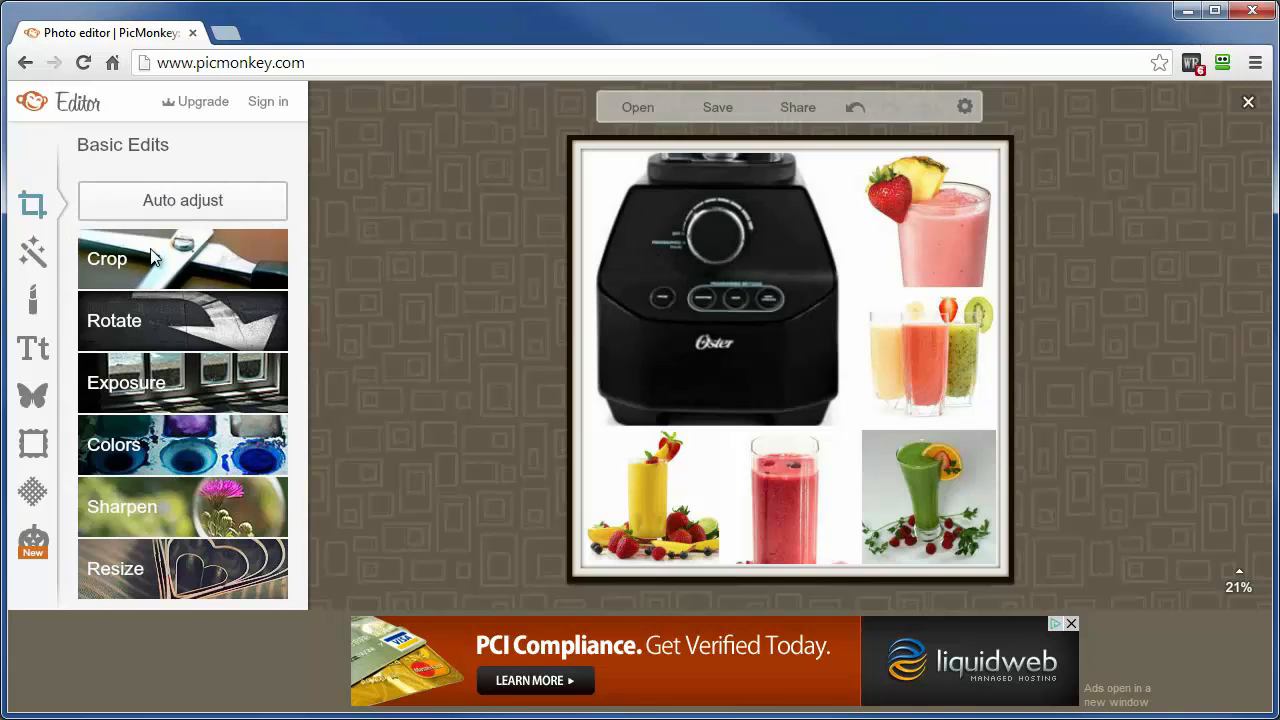
pyautogui.click(137, 572)
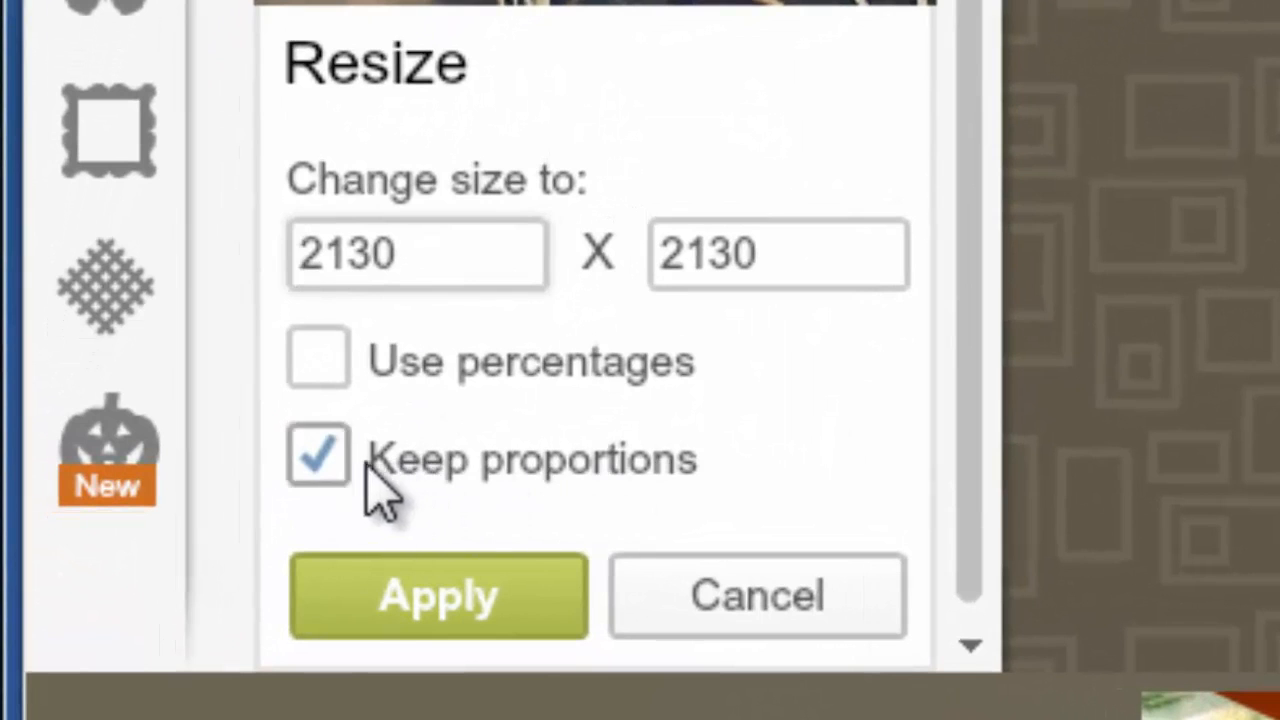
pyautogui.moveTo(443, 260); pyautogui.dragTo(170, 248)
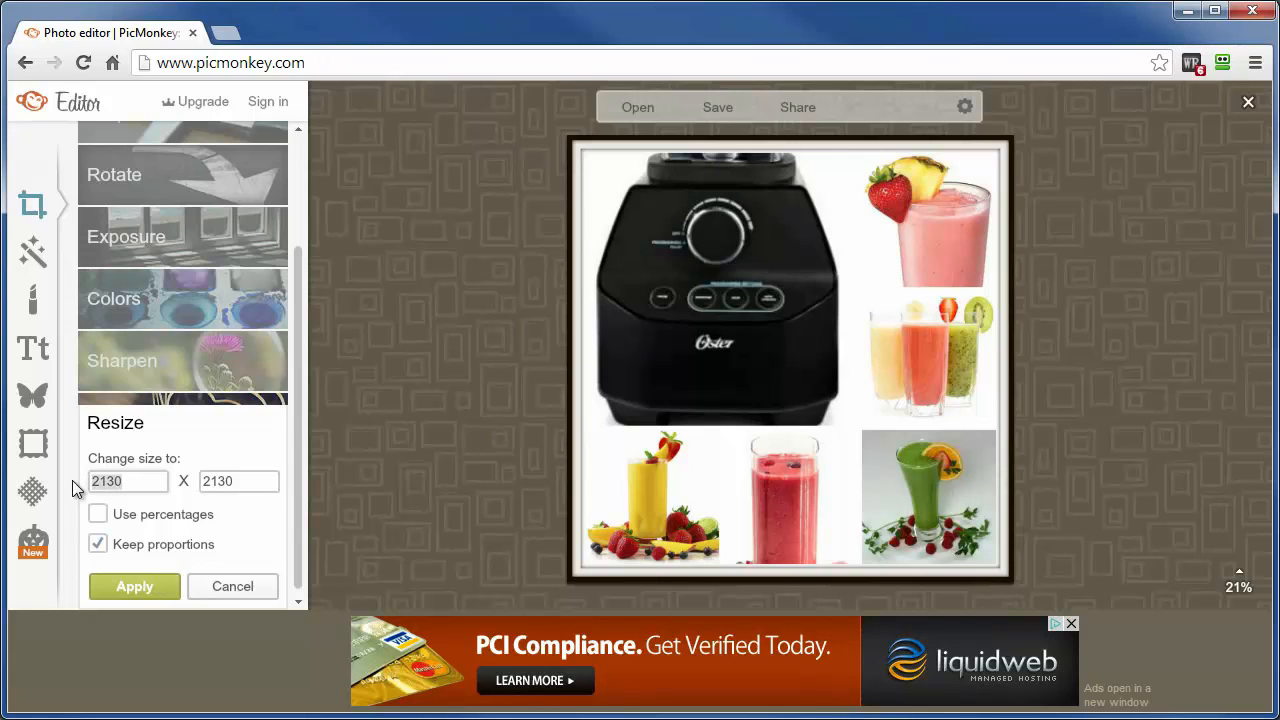
pyautogui.write('675')
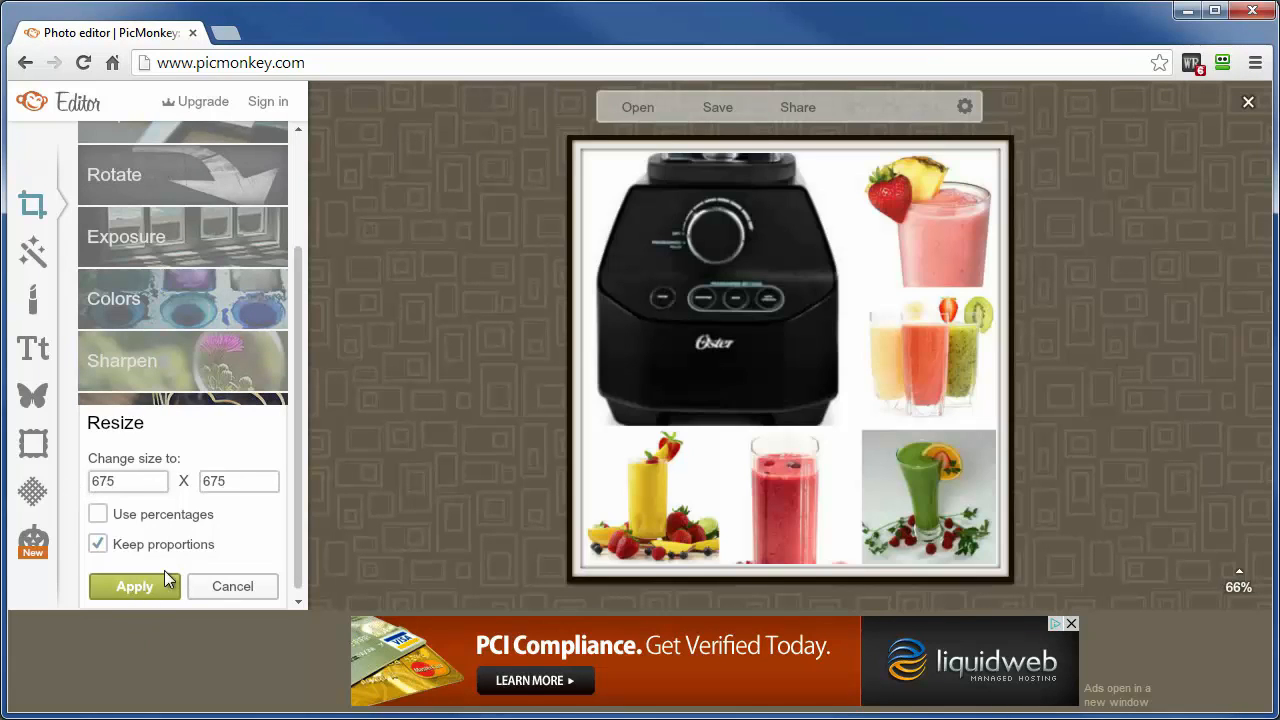
pyautogui.click(136, 586)
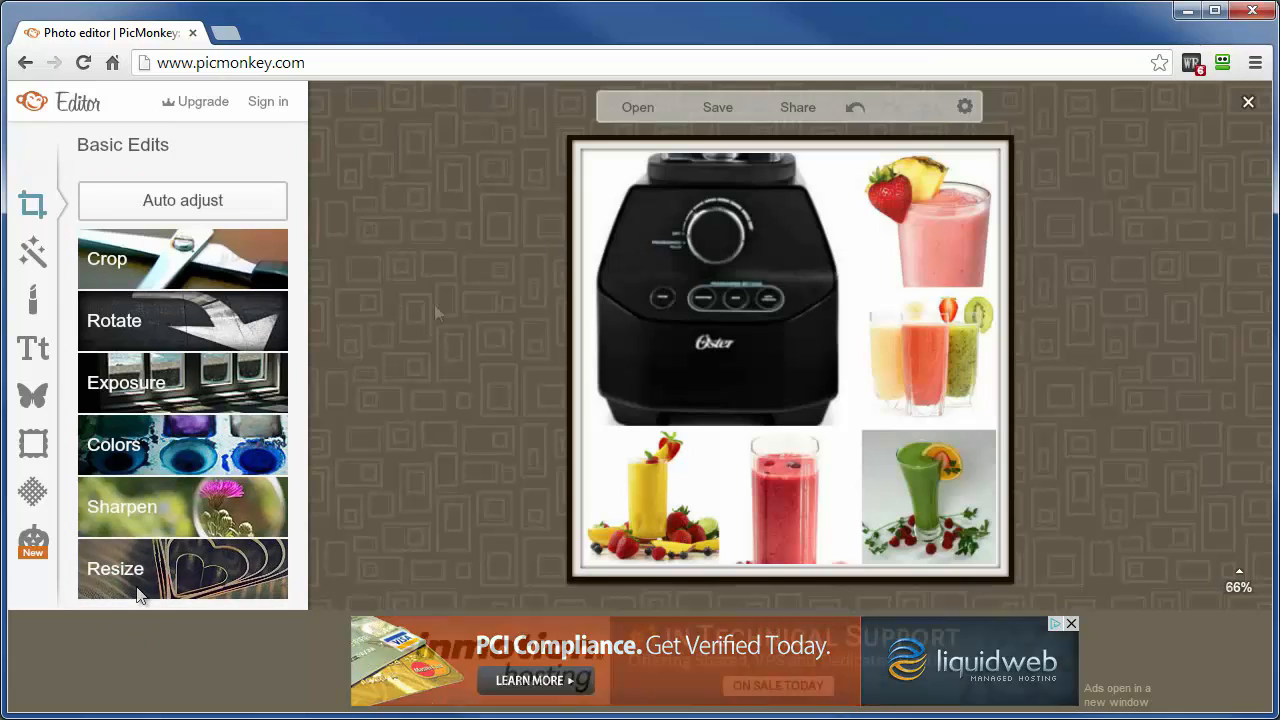
# - Save the resized collage to the computer as BlenderCollage.jpg in the Camproj folder, replacing the existing file
pyautogui.click(714, 108)
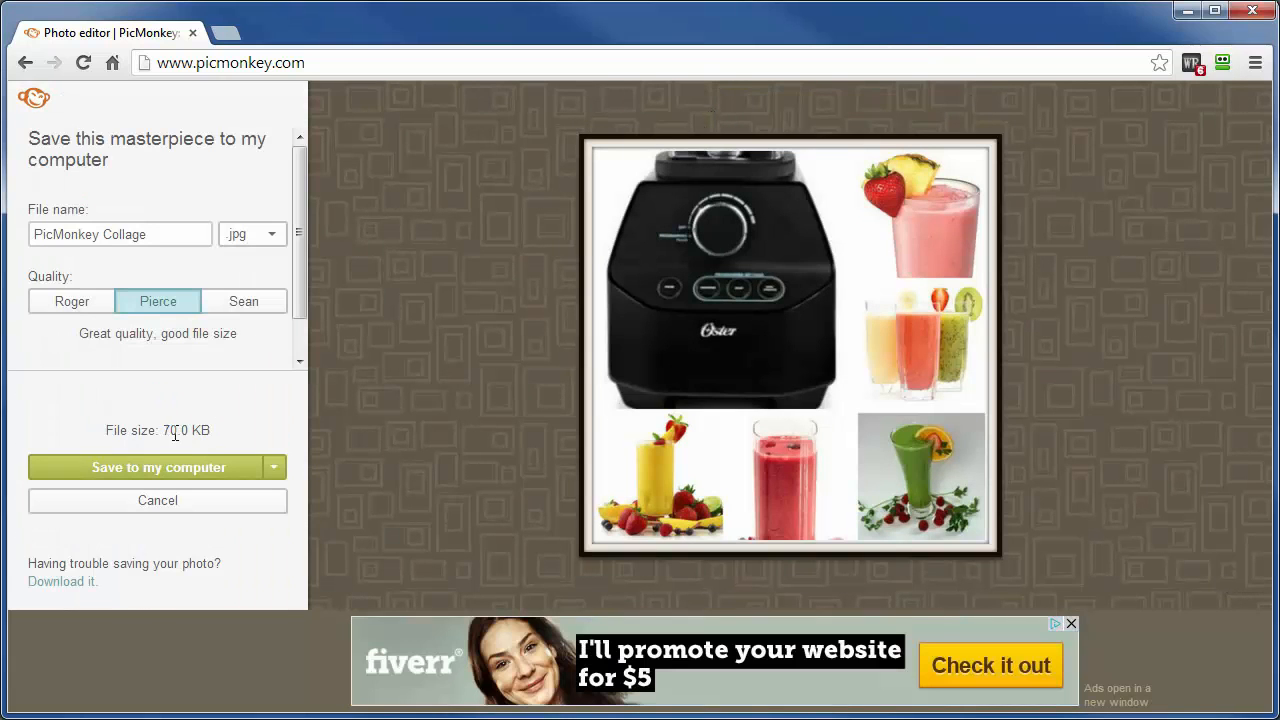
pyautogui.moveTo(107, 234); pyautogui.dragTo(24, 240)
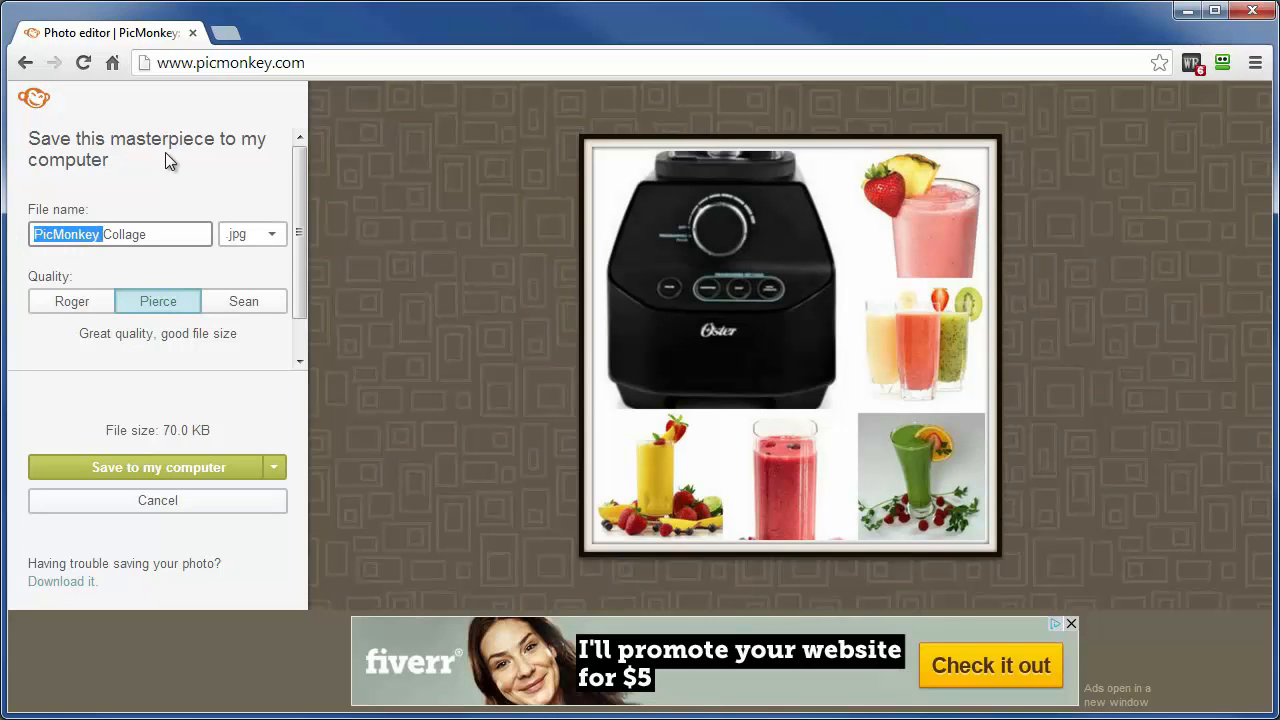
pyautogui.write('Blender')
pyautogui.click(183, 466)
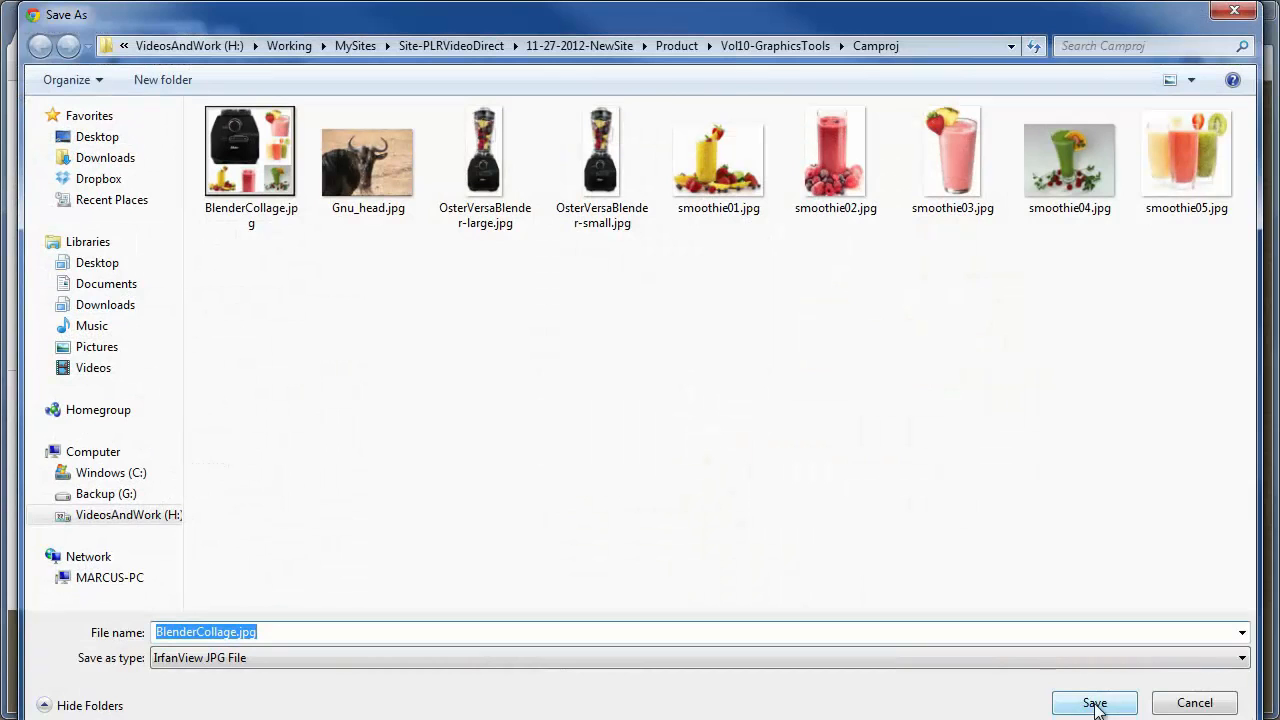
pyautogui.click(272, 228)
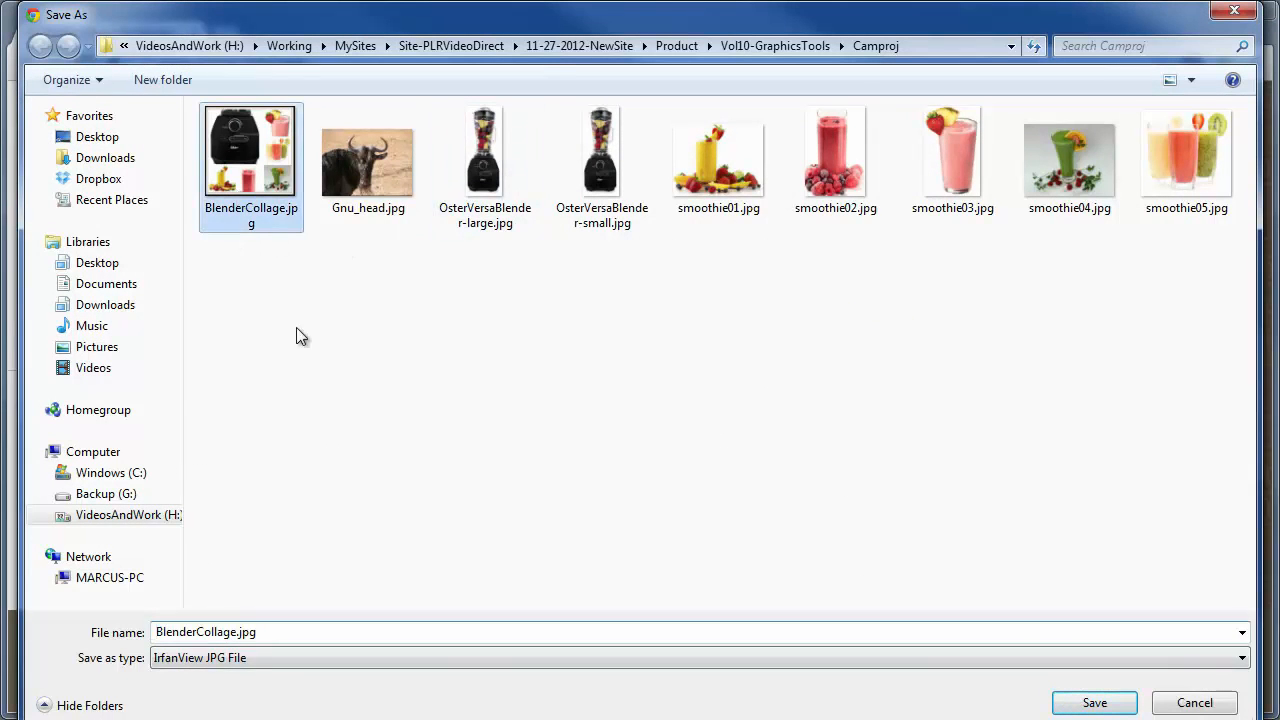
pyautogui.click(1085, 703)
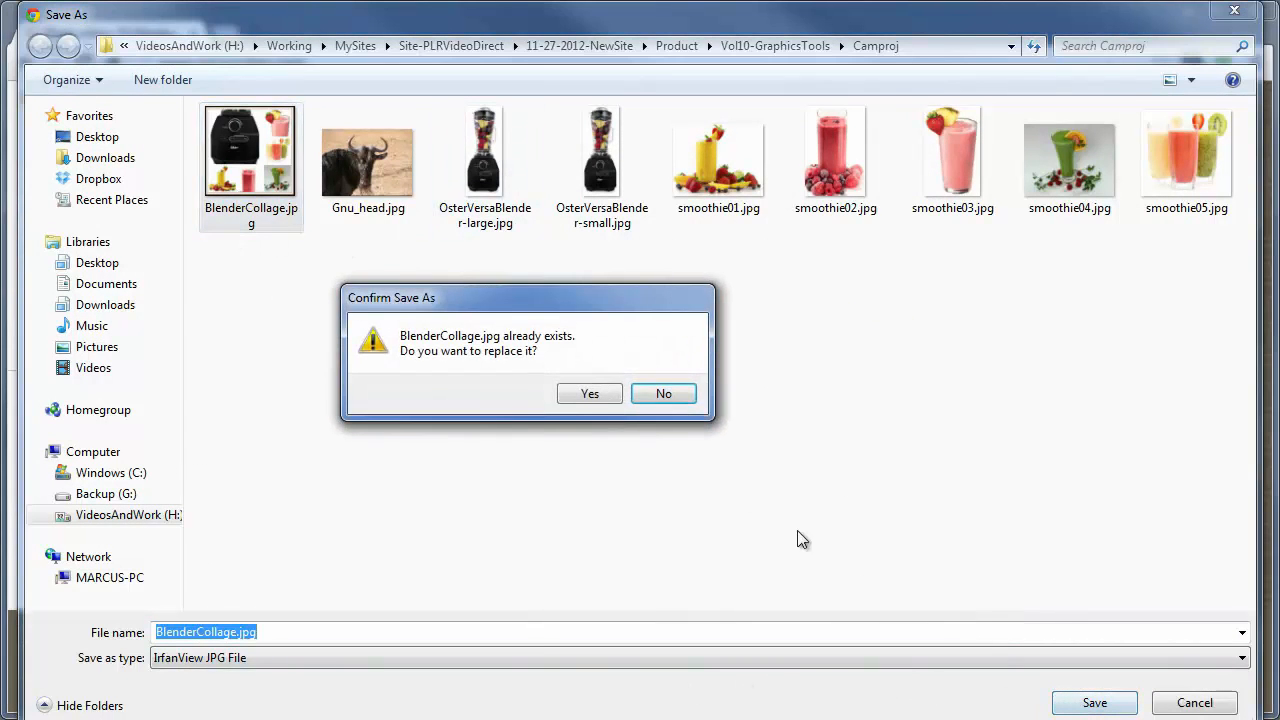
pyautogui.click(590, 394)
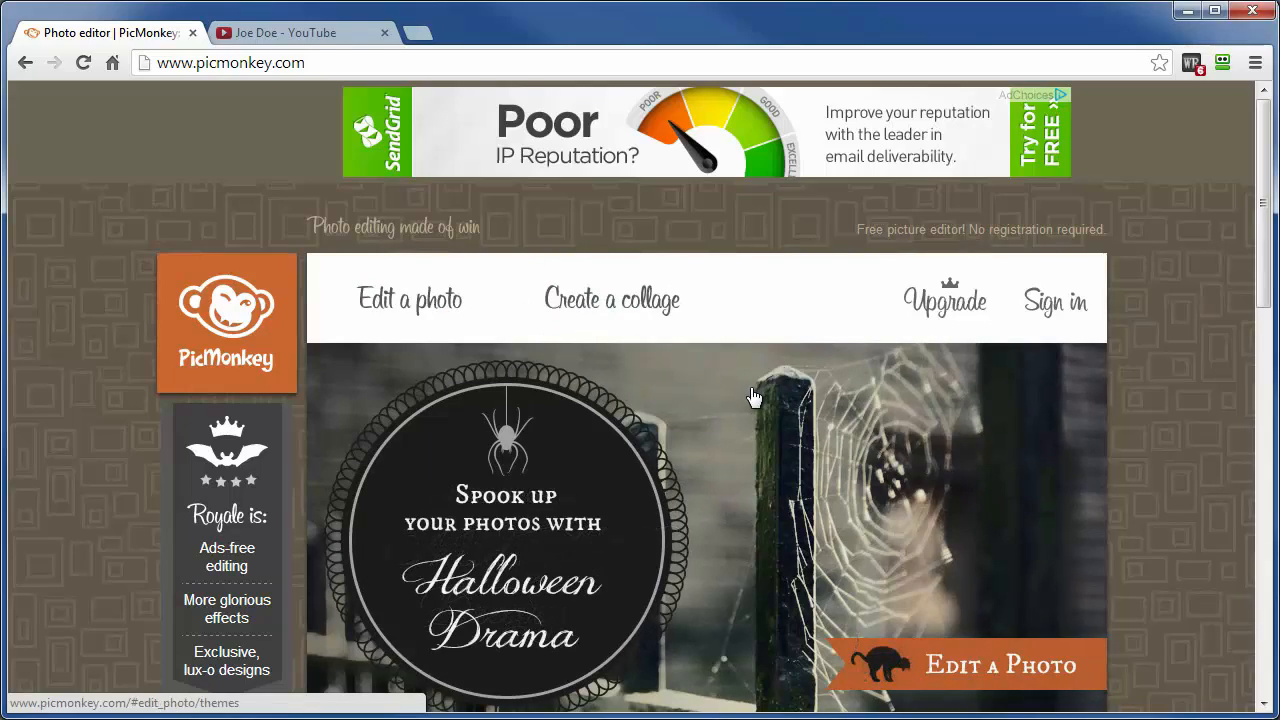
pyautogui.scroll(-1, 740, 412)
pyautogui.scroll(-8, 736, 416)
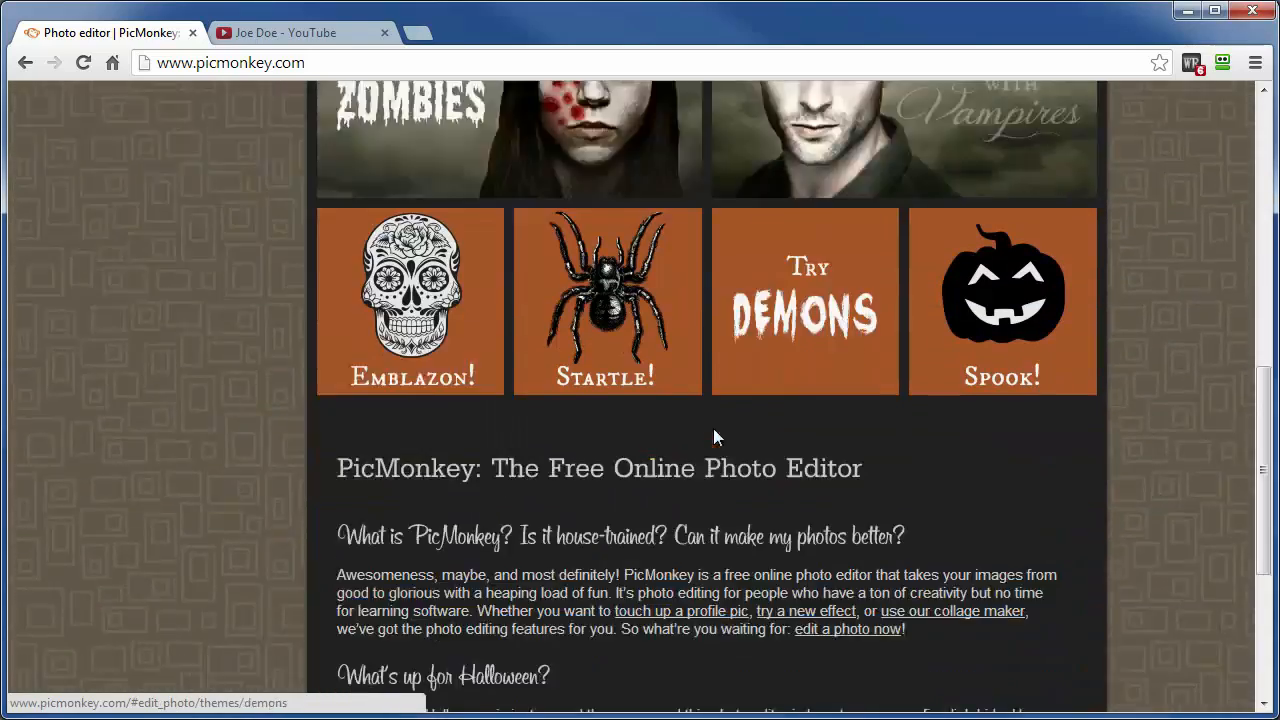
pyautogui.scroll(5, 716, 430)
pyautogui.scroll(4, 716, 436)
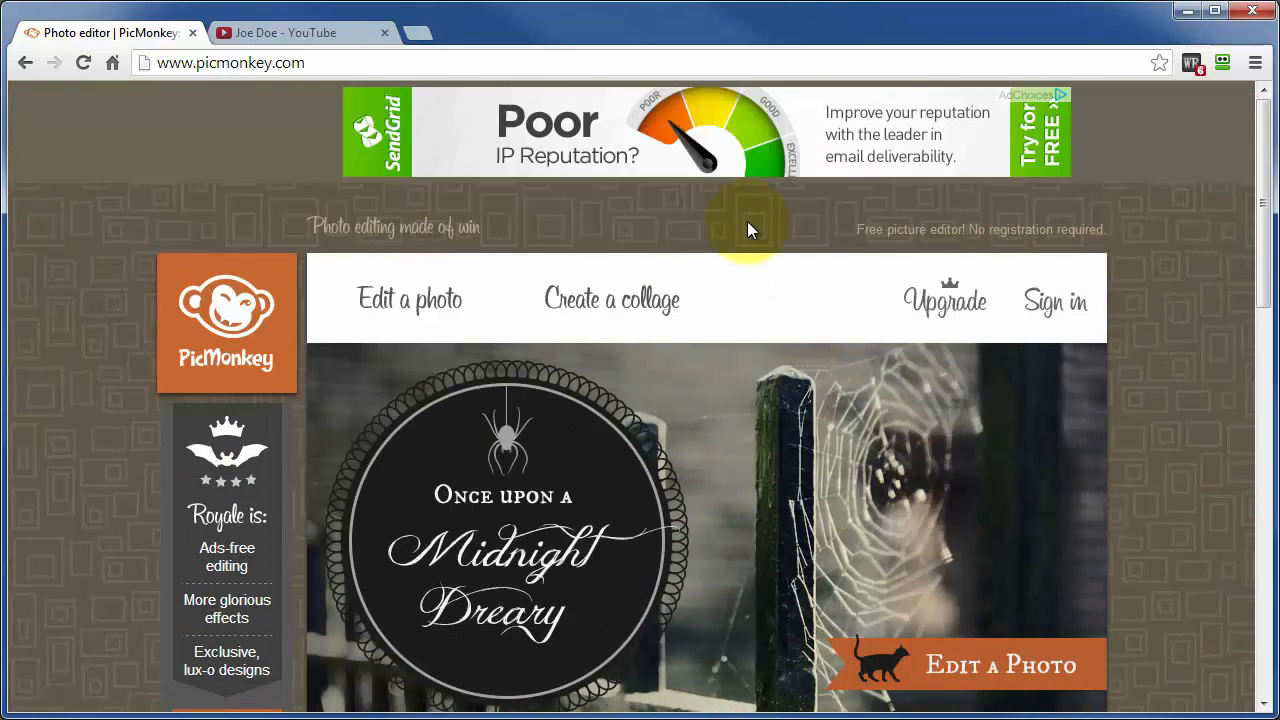
# - Switch to the YouTube channel page and open the channel art upload dialog
pyautogui.click(323, 32)
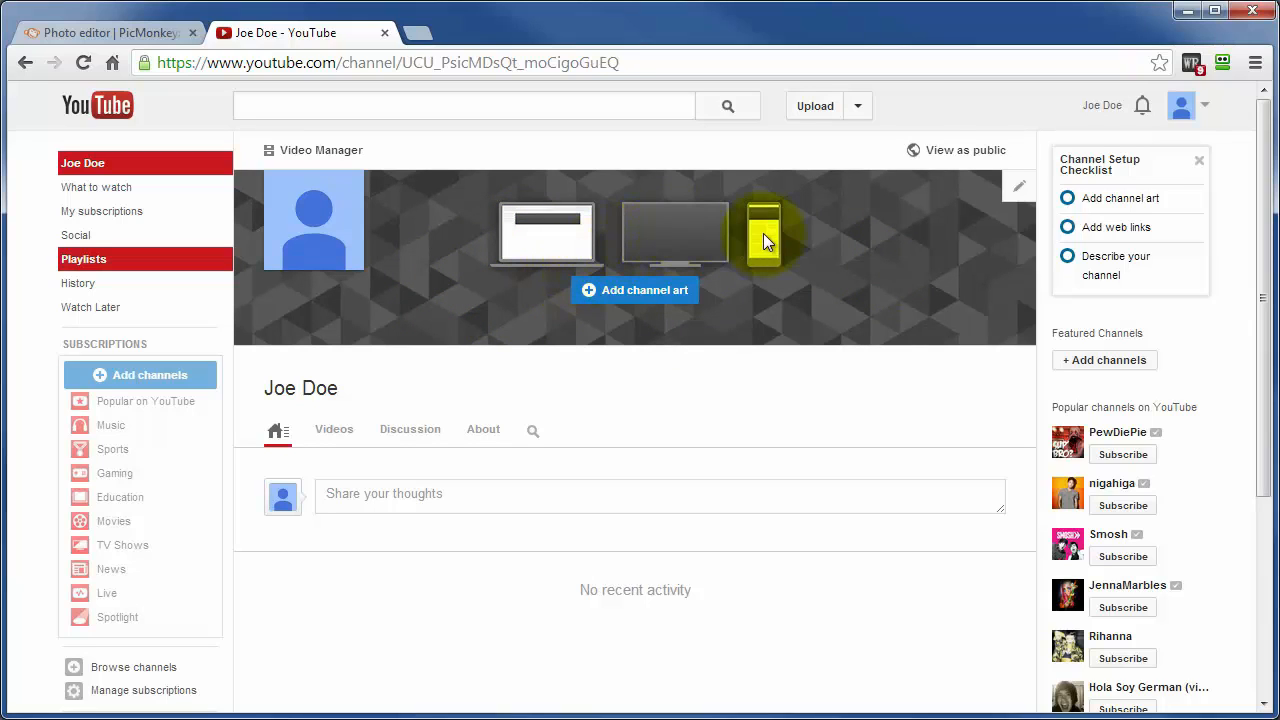
pyautogui.click(1018, 187)
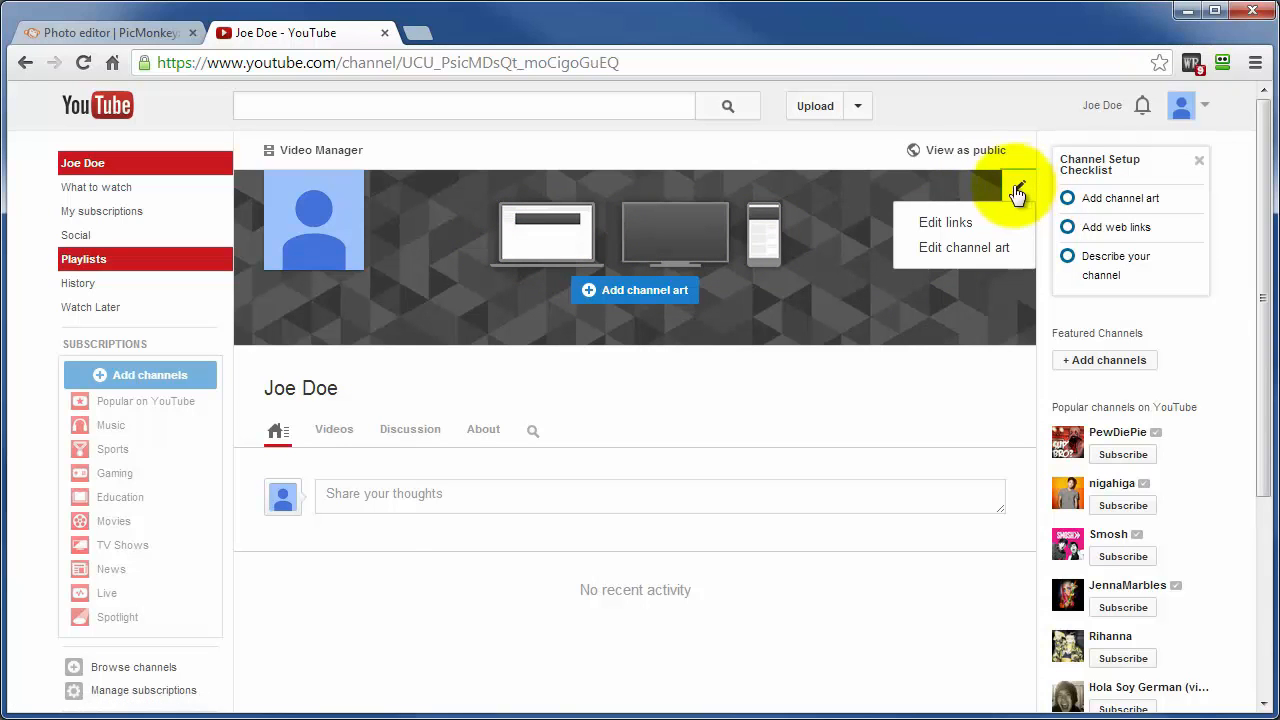
pyautogui.click(930, 257)
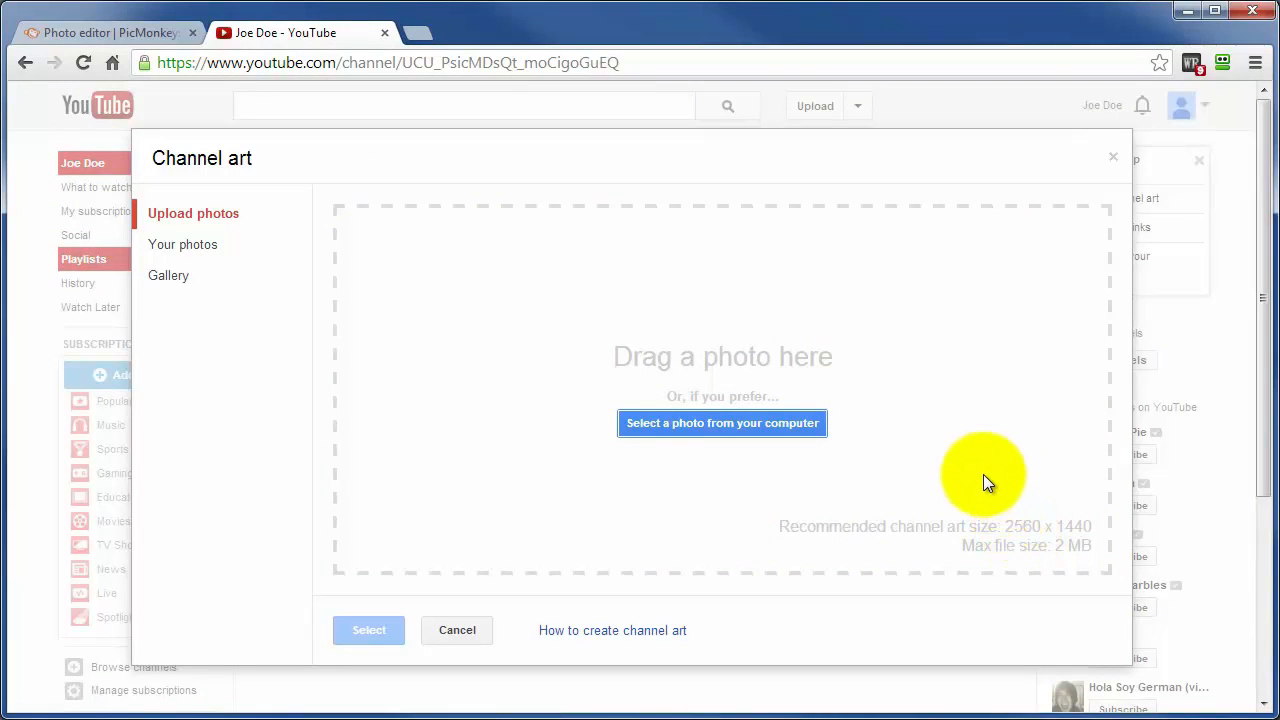
# - Switch back to PicMonkey and open the grunge-danger.jpg background in the Editor
pyautogui.click(94, 33)
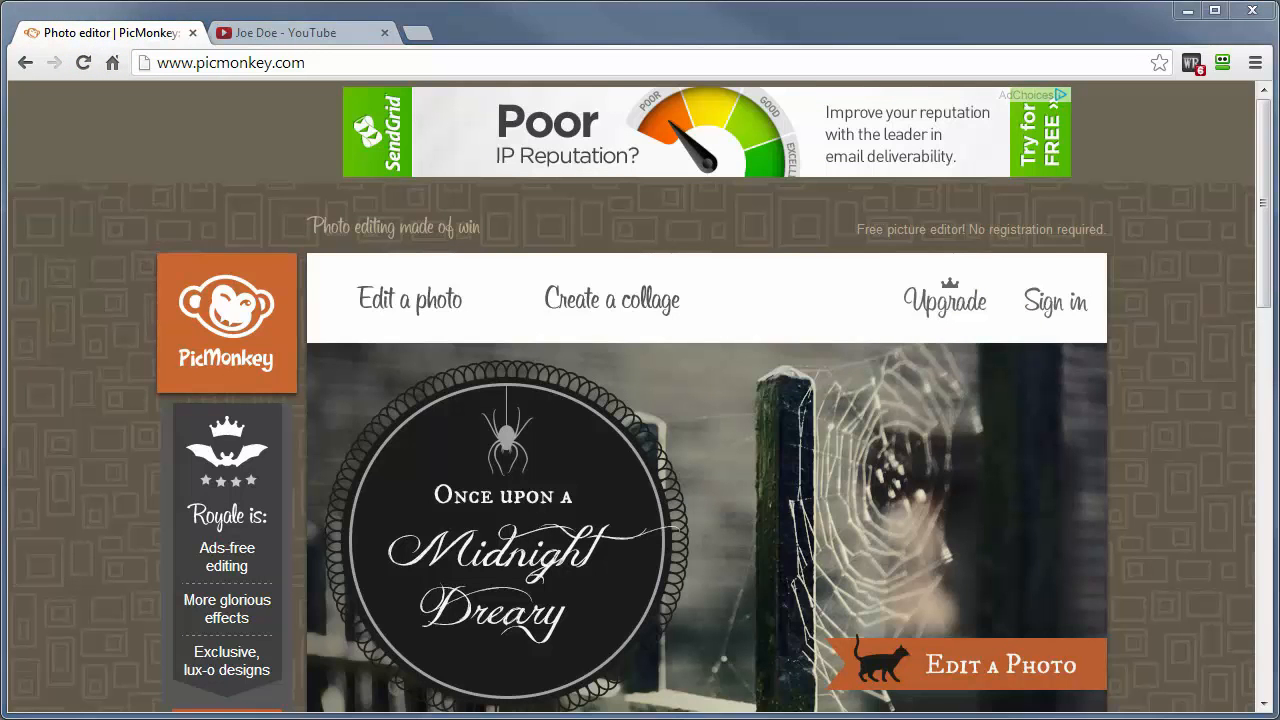
pyautogui.moveTo(1279, 480); pyautogui.dragTo(393, 327)
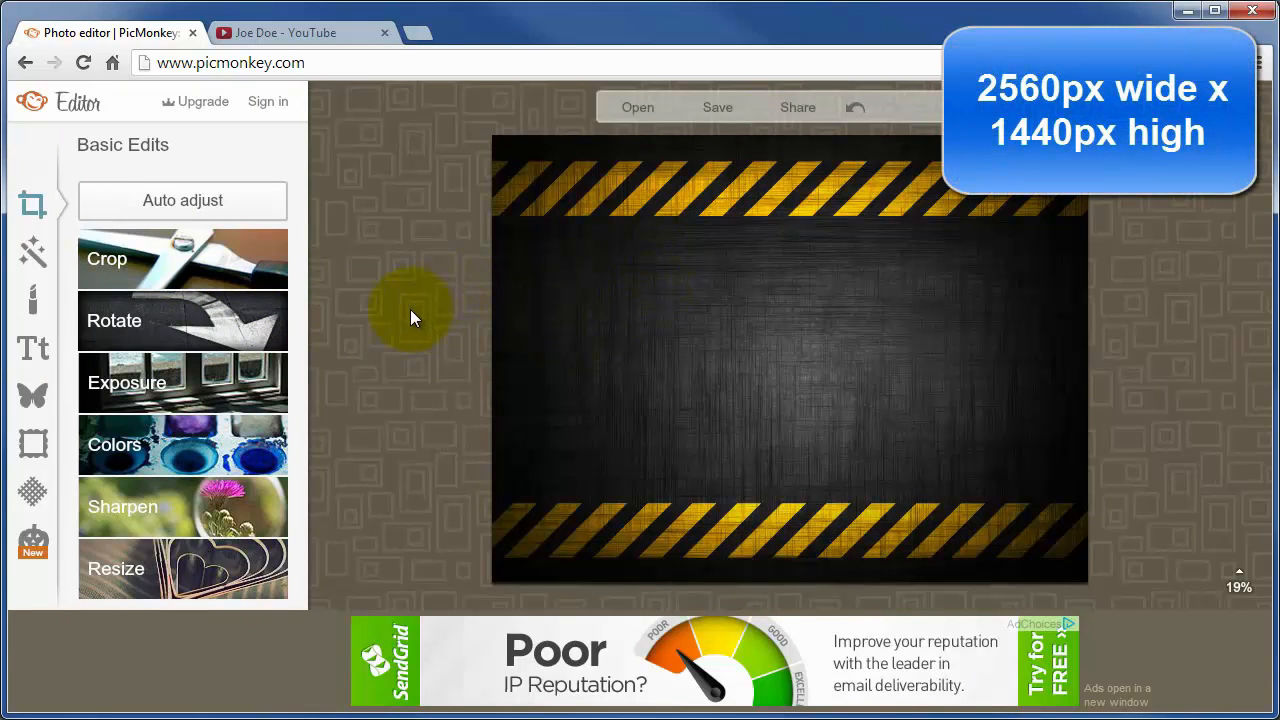
# - Crop the background to 2560 x 1440 with Scale photo on, keeping the upper hazard stripe and excluding the lower one
pyautogui.click(160, 254)
pyautogui.moveTo(826, 383); pyautogui.dragTo(811, 342)
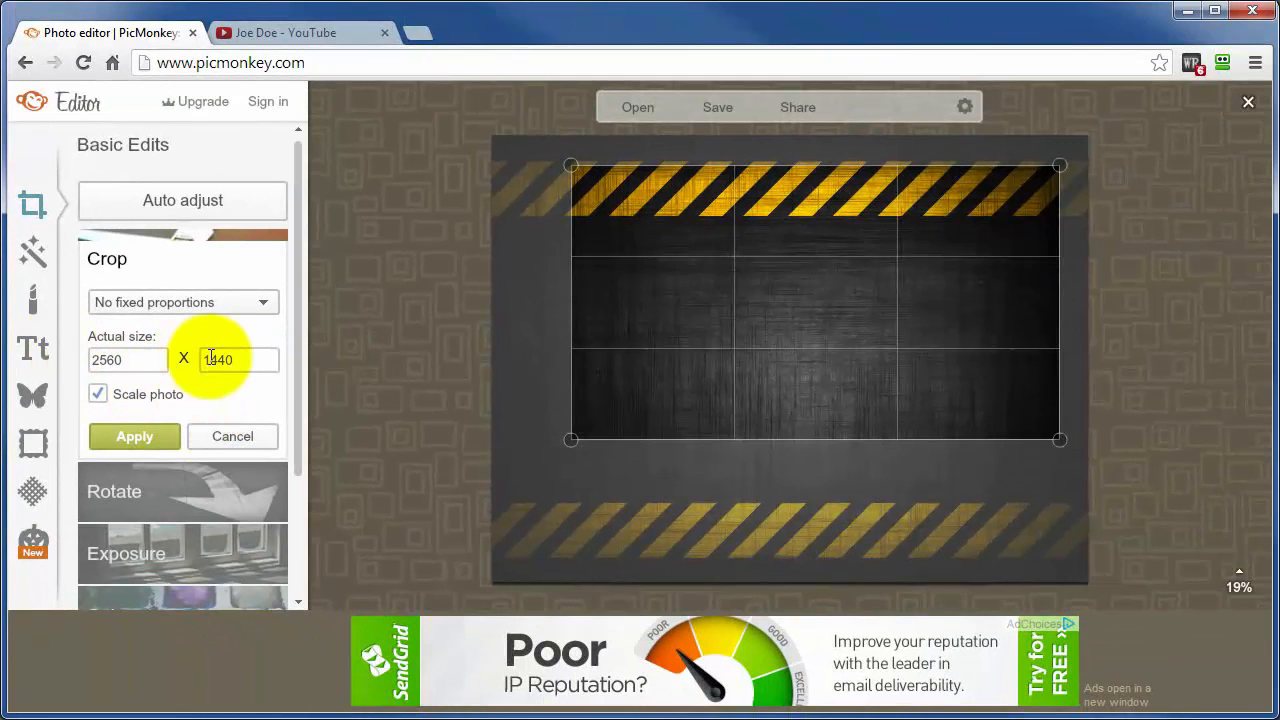
pyautogui.click(142, 434)
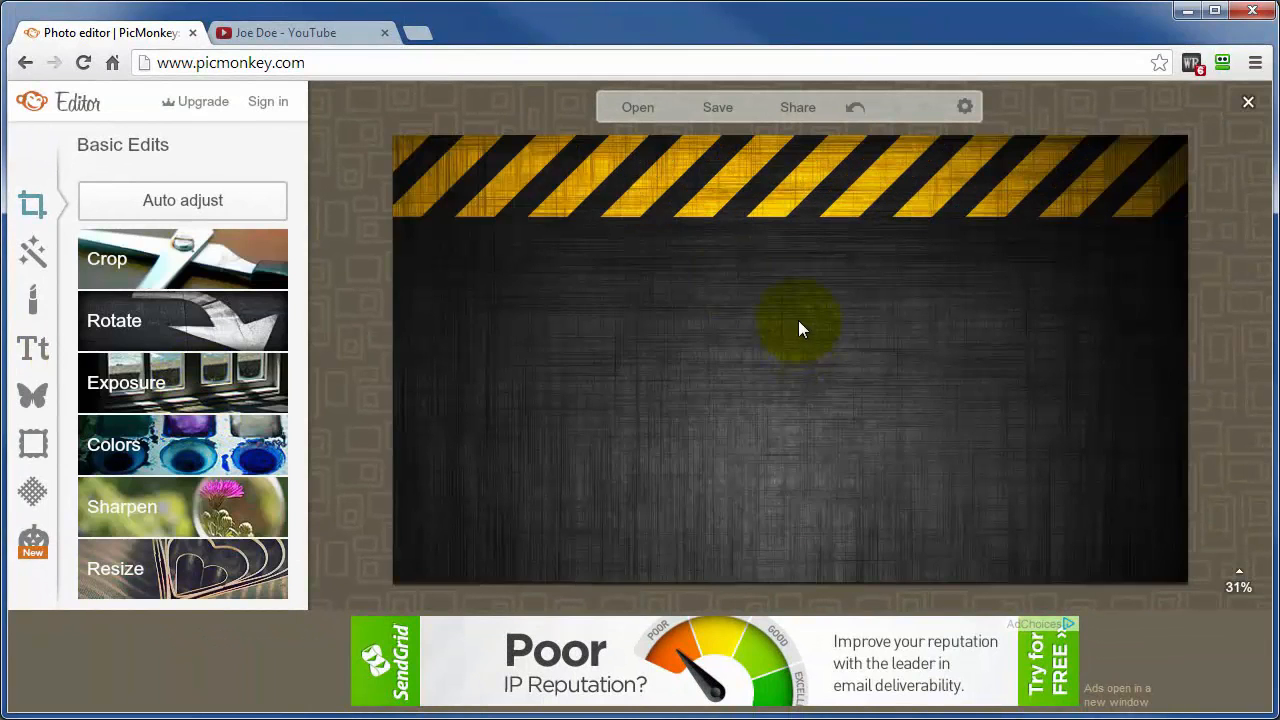
# - Add hundred_dollar_bills_pc_400_clr.png as an own overlay and place it in the right half of the image at mid-height
pyautogui.click(34, 398)
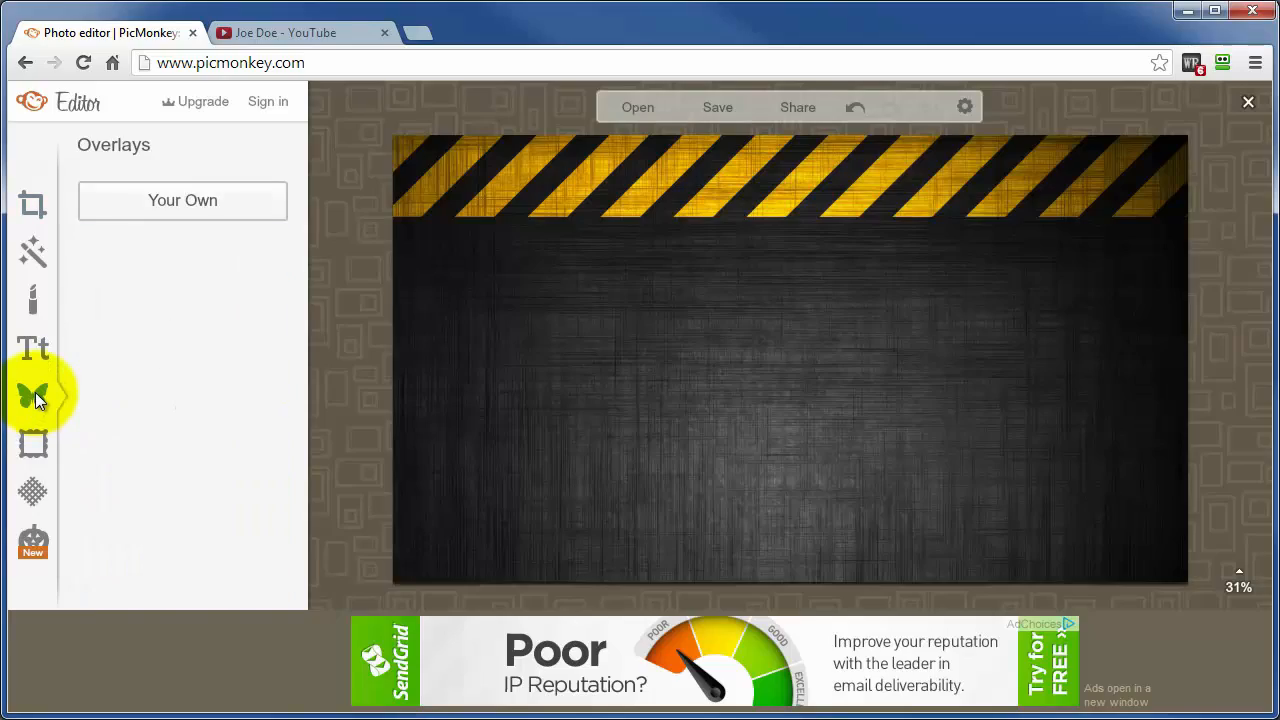
pyautogui.click(135, 201)
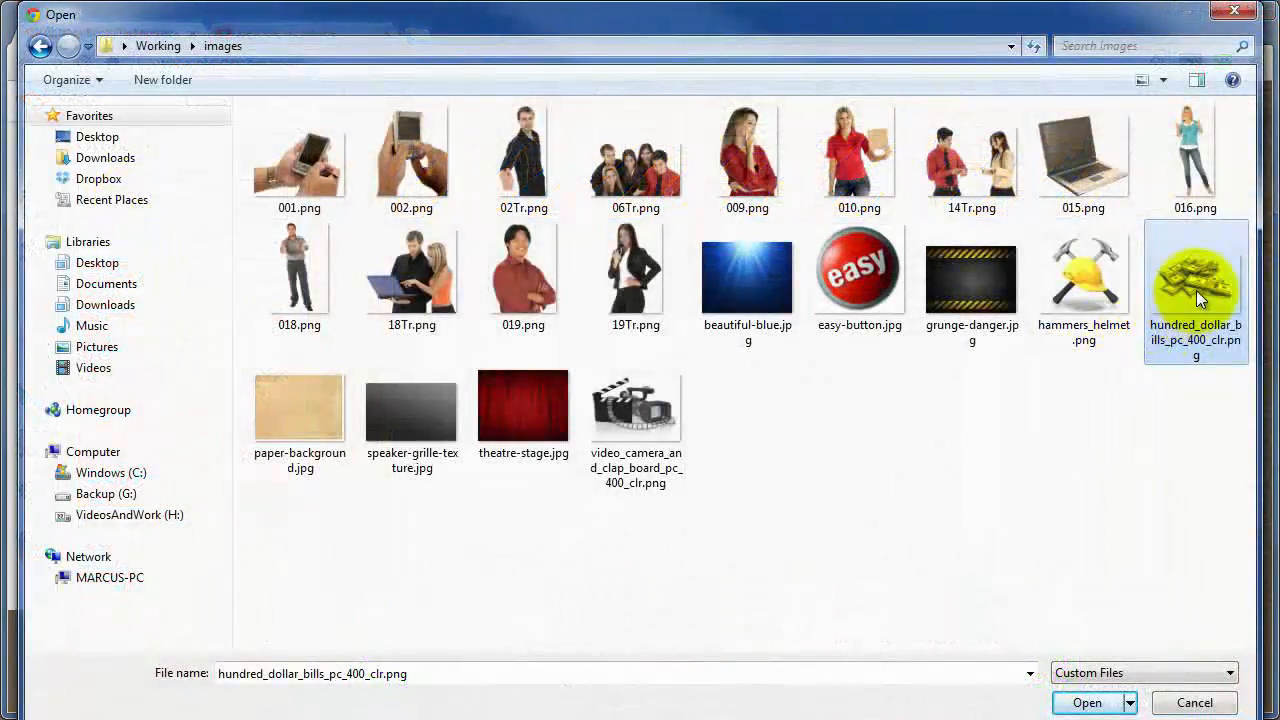
pyautogui.click(1087, 703)
pyautogui.moveTo(788, 372); pyautogui.dragTo(965, 381)
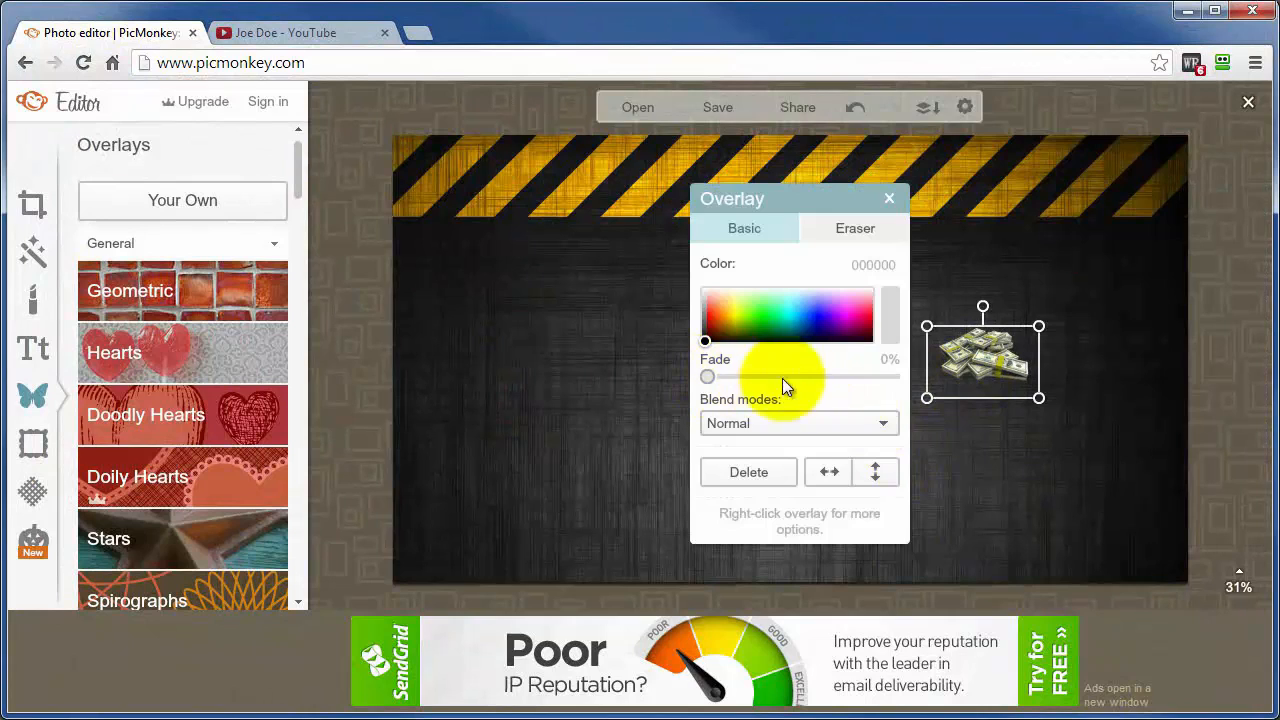
pyautogui.click(991, 497)
# - Add video_camera_and_clap_board_pc_400_clr.png as an own overlay, placed left of the image's centre and level with the dollar bills
pyautogui.click(171, 204)
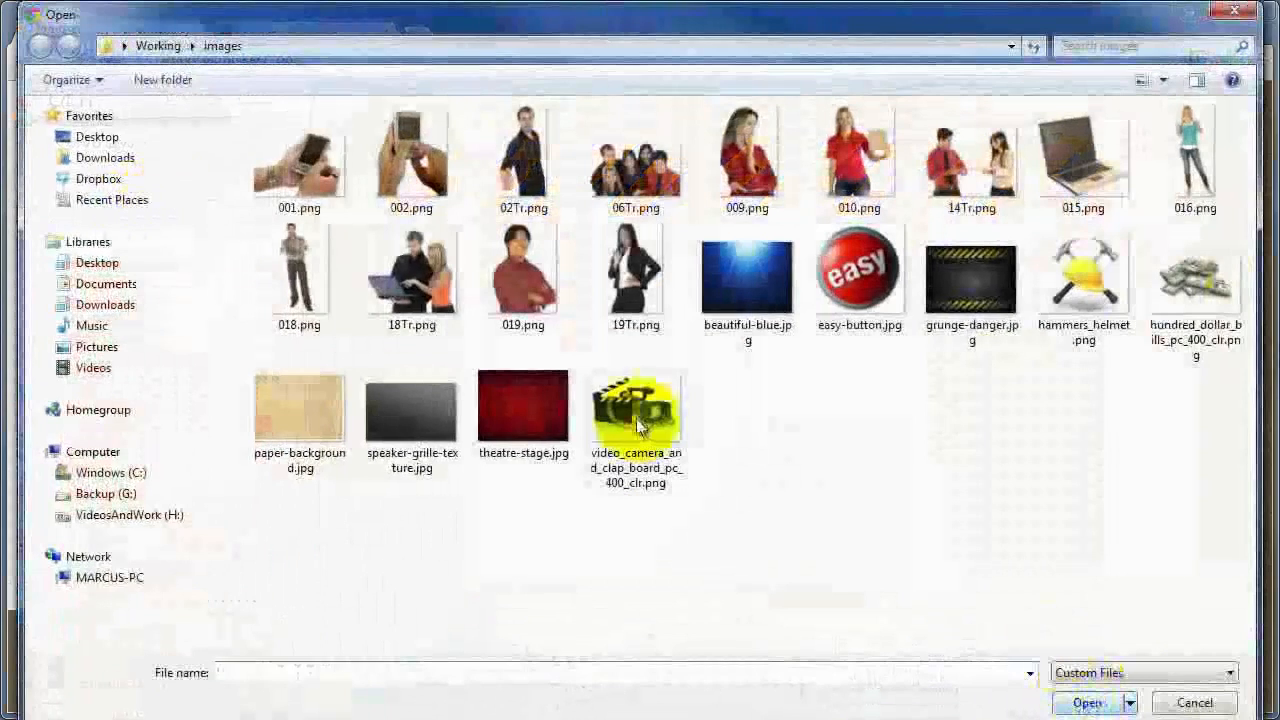
pyautogui.click(637, 425)
pyautogui.click(1087, 702)
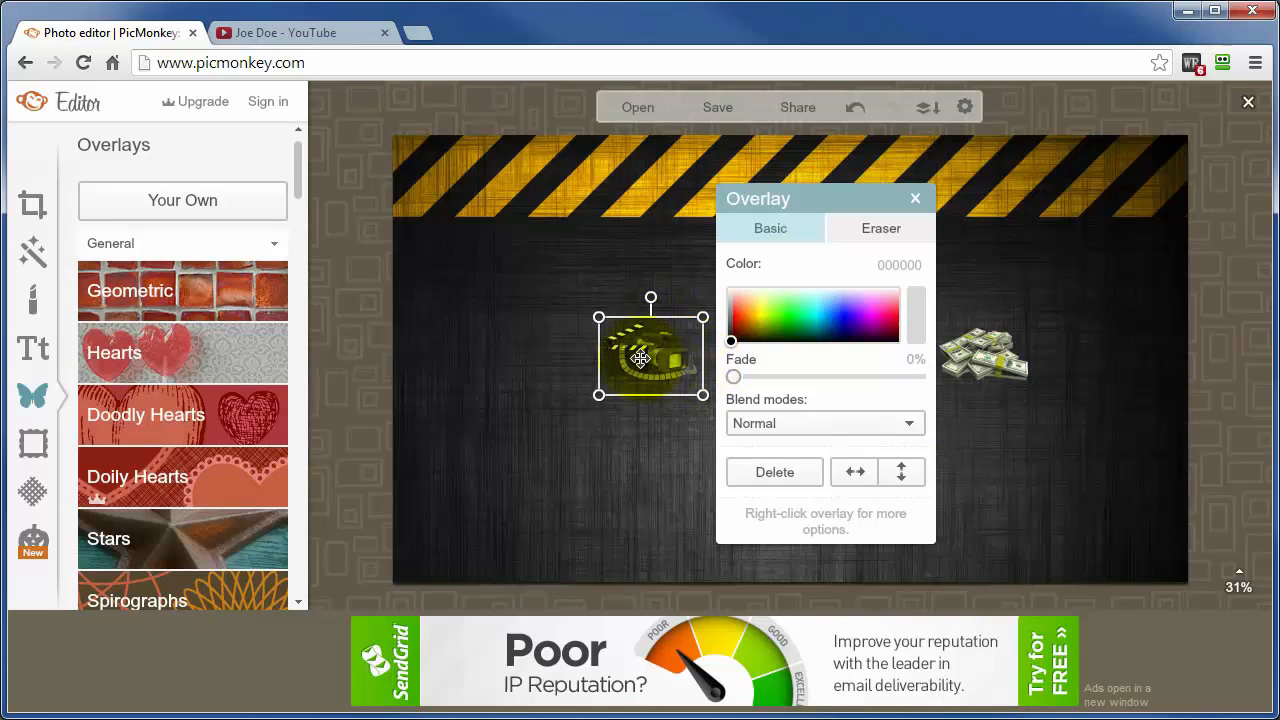
pyautogui.click(546, 482)
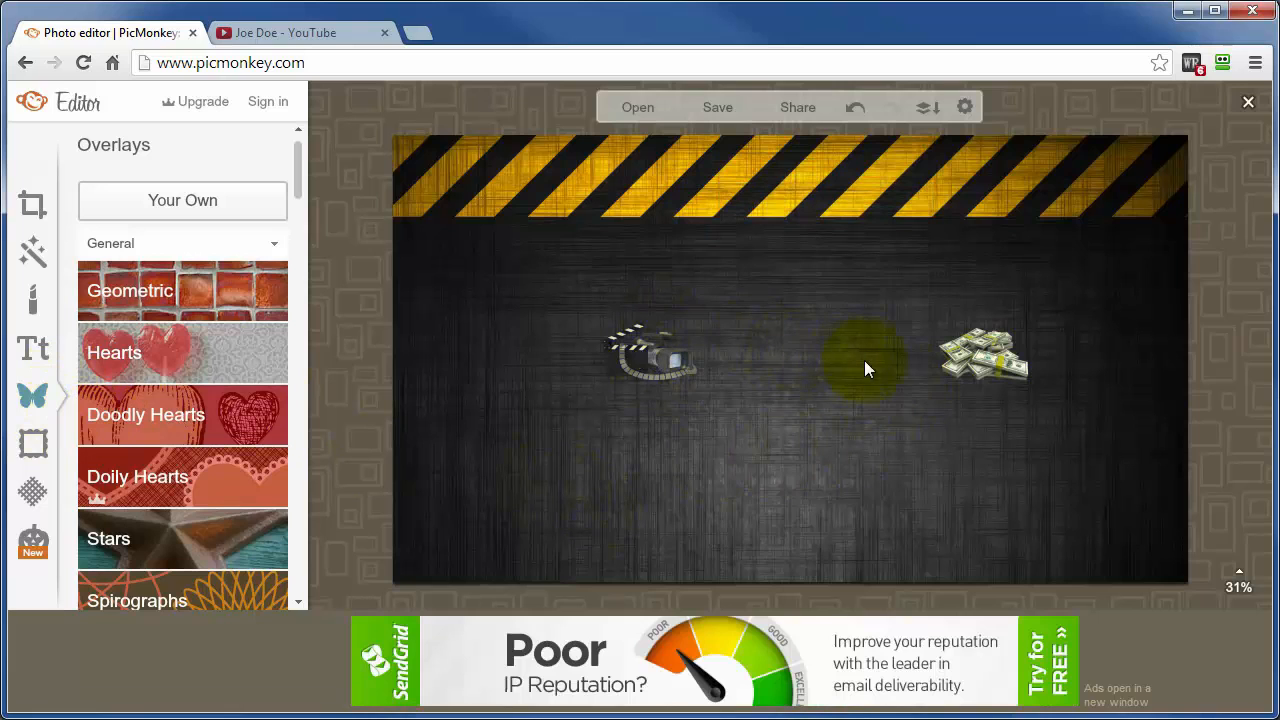
# - Add the first Engraved Banners overlay, enlarge it and place it between the video camera and the dollar bills
pyautogui.moveTo(296, 166); pyautogui.dragTo(293, 356)
pyautogui.scroll(-4, 191, 392)
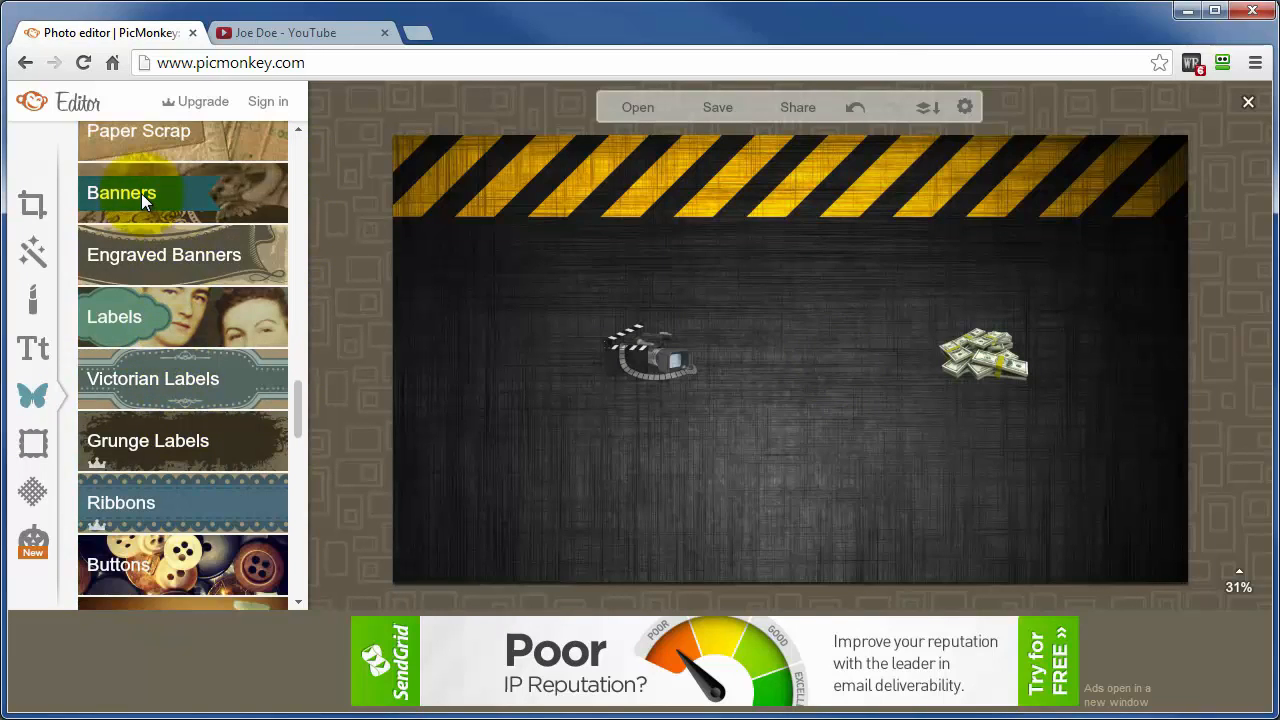
pyautogui.click(153, 253)
pyautogui.click(130, 243)
pyautogui.moveTo(716, 336); pyautogui.dragTo(641, 304)
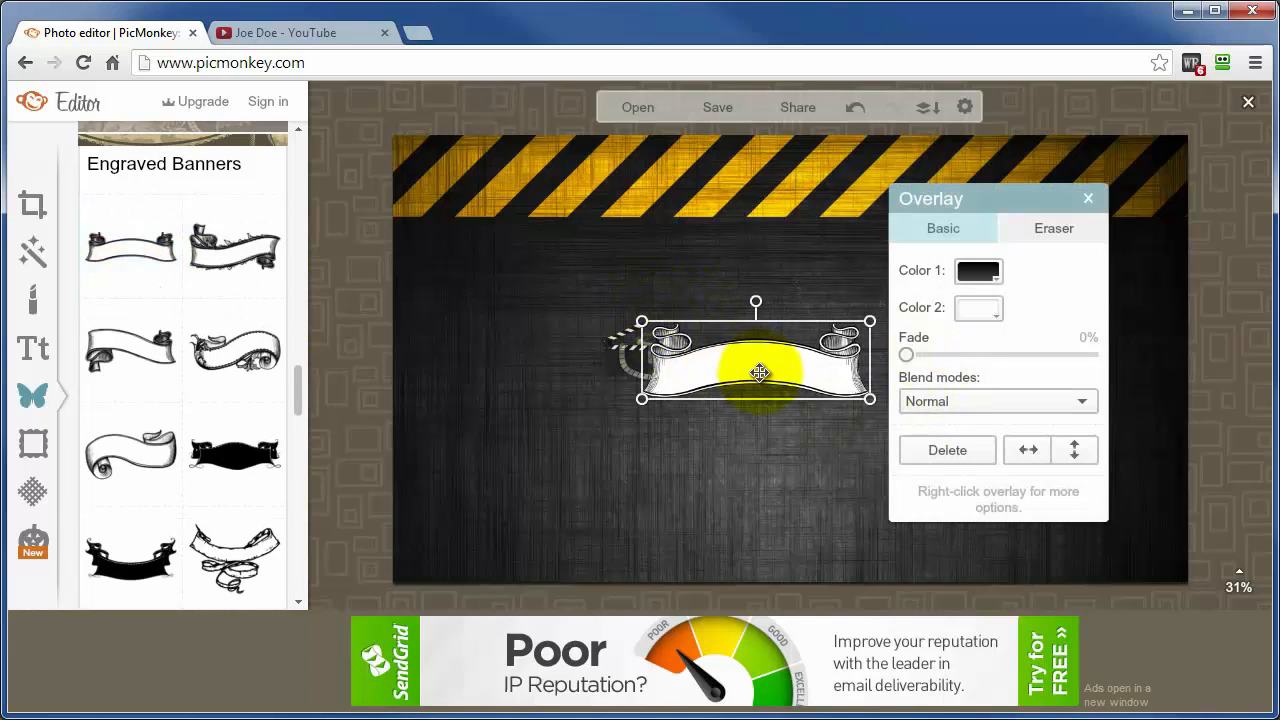
pyautogui.moveTo(760, 372); pyautogui.dragTo(820, 363)
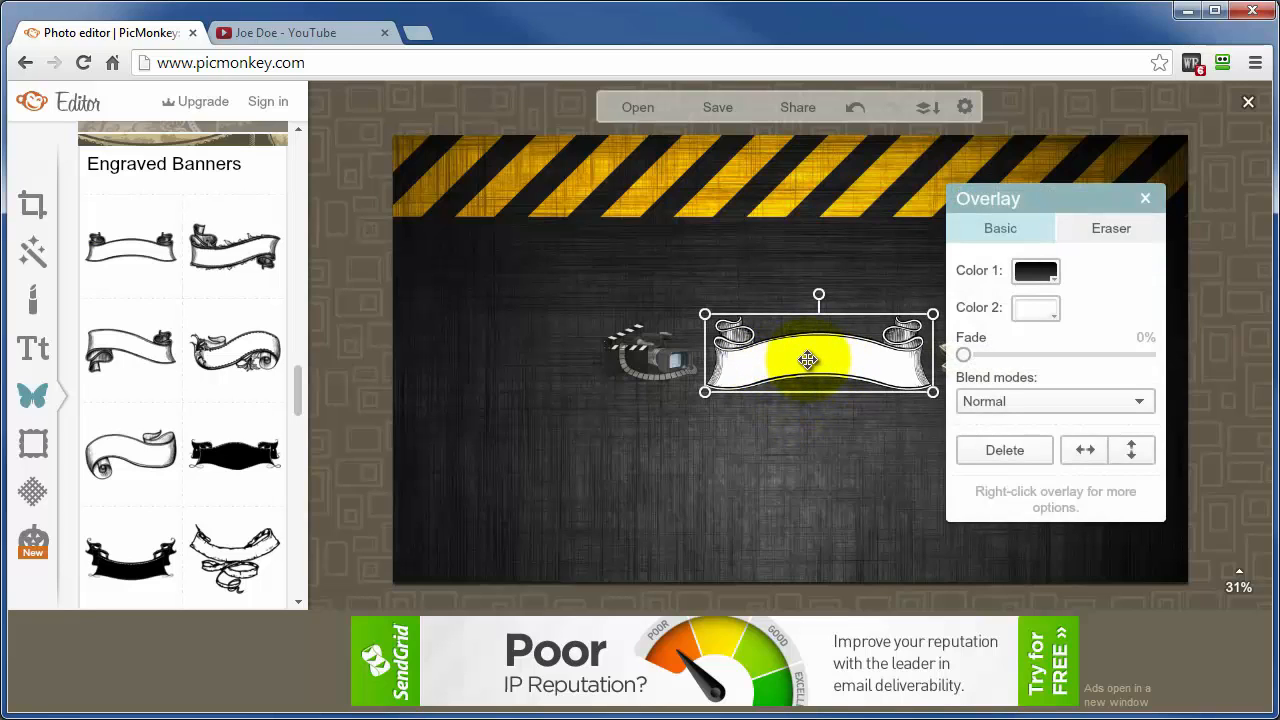
# - Add the text "Video = Money" in Arial Black at size 90 over the banner
pyautogui.click(35, 345)
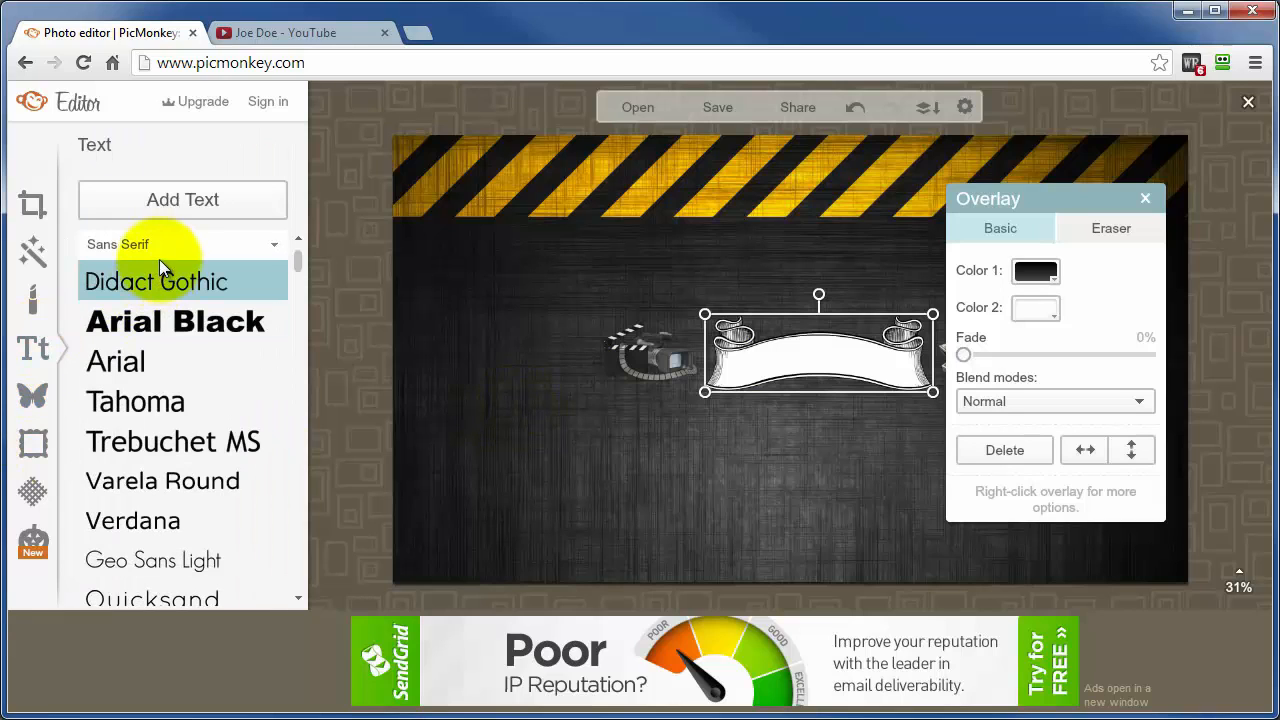
pyautogui.click(140, 322)
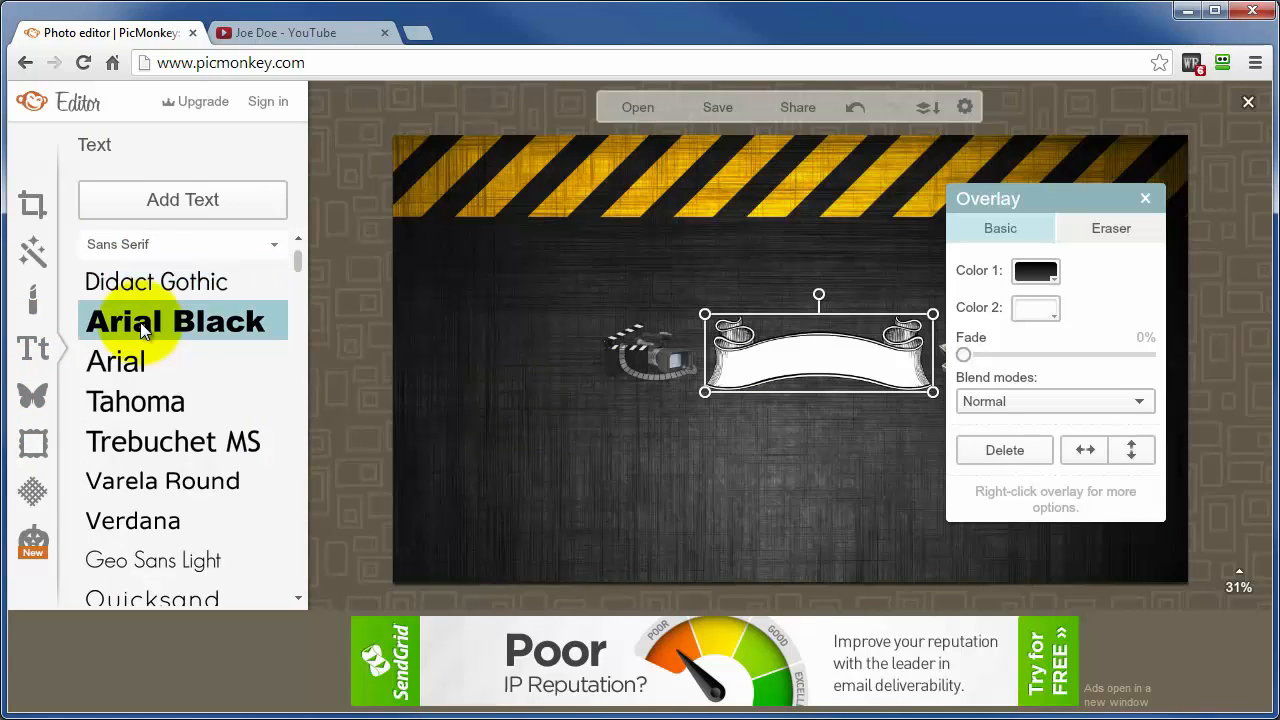
pyautogui.click(183, 199)
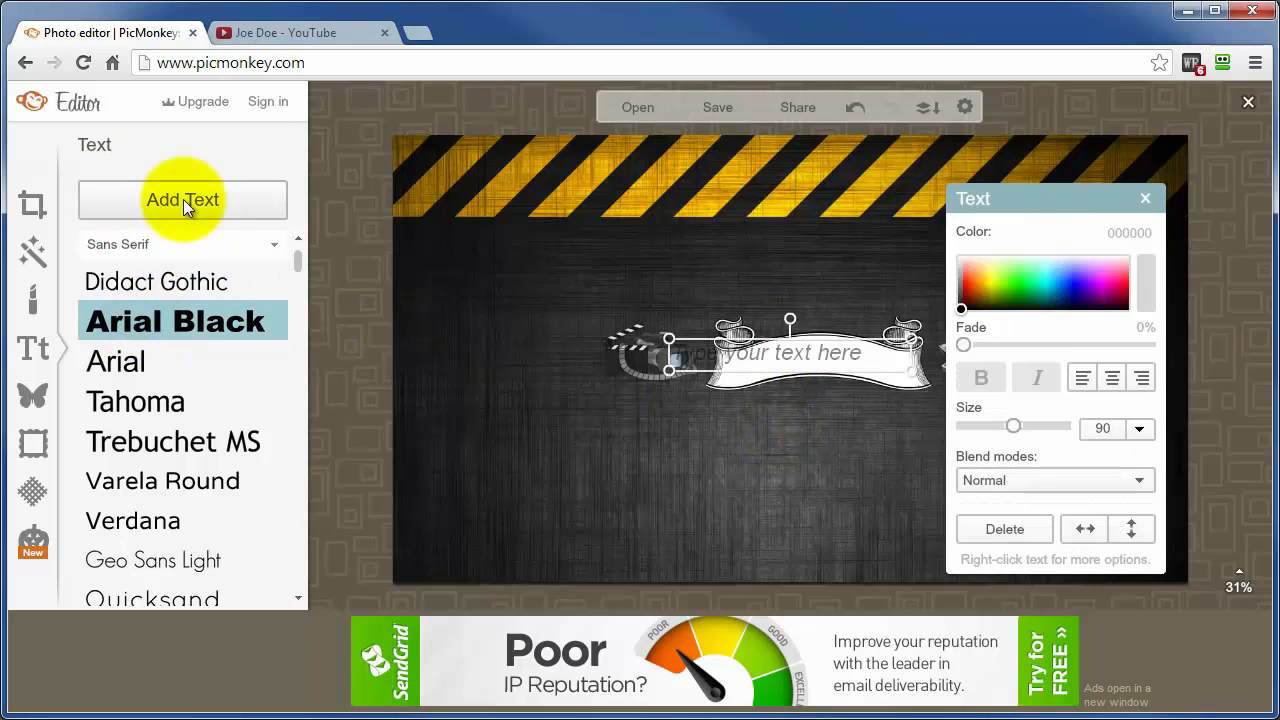
pyautogui.click(845, 360)
pyautogui.write('Video = Money')
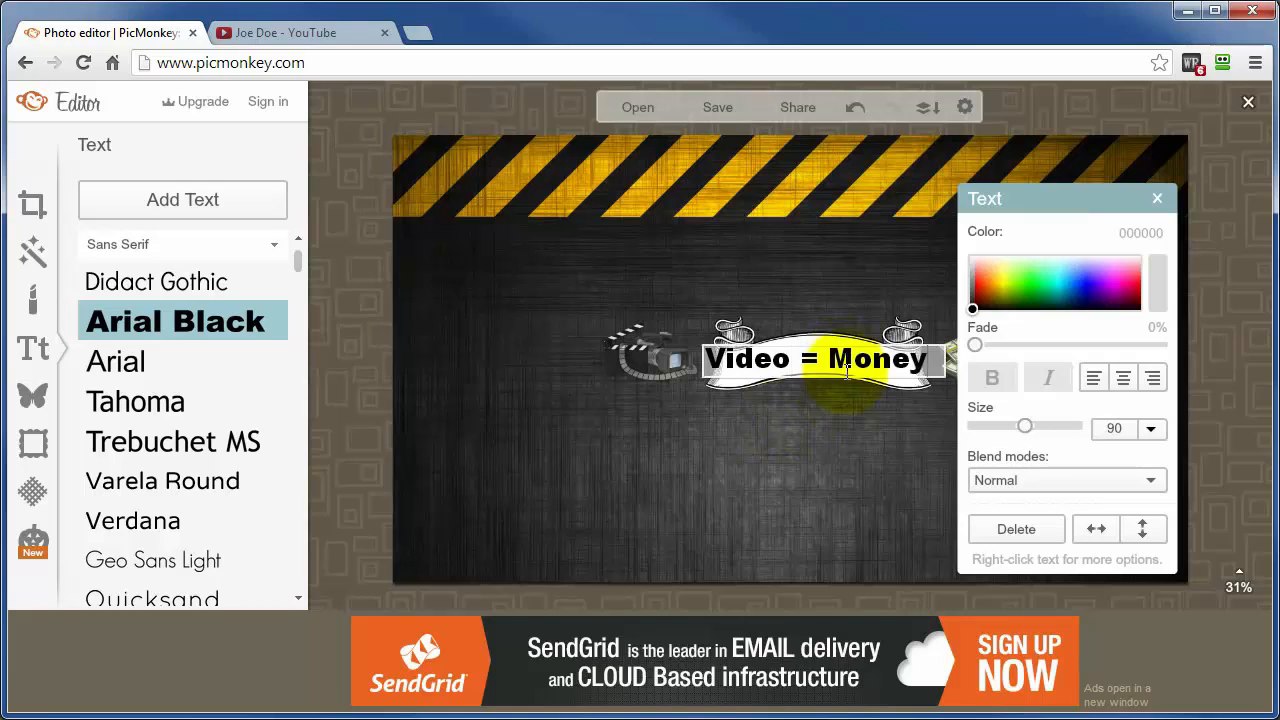
# - Enlarge the banner behind the text and shift it right so it extends past both ends of the wording
pyautogui.click(735, 332)
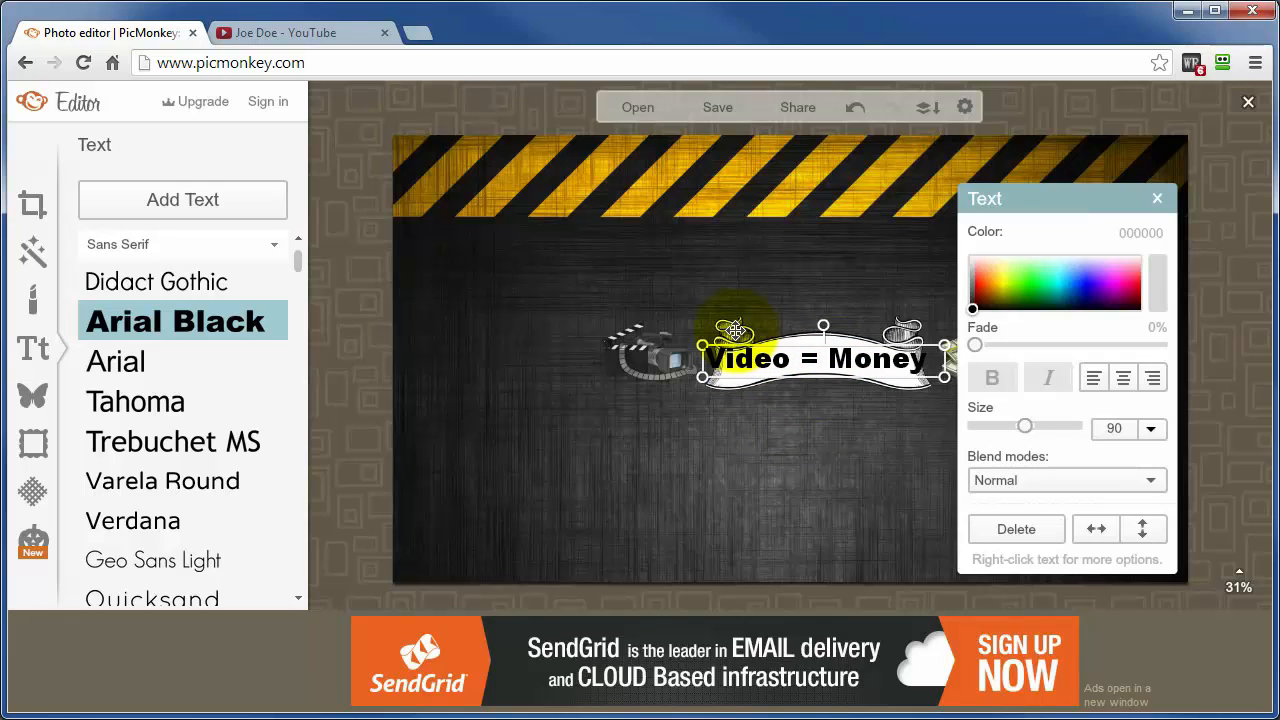
pyautogui.click(735, 332)
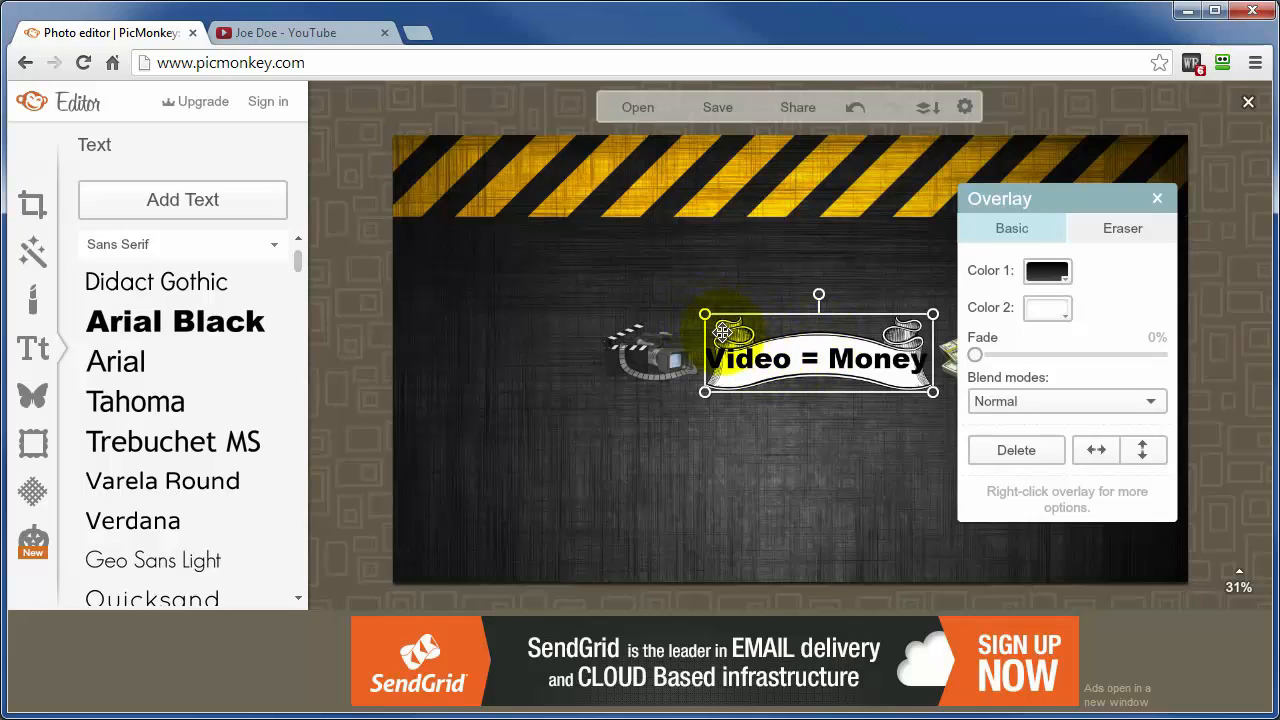
pyautogui.moveTo(705, 316); pyautogui.dragTo(645, 285)
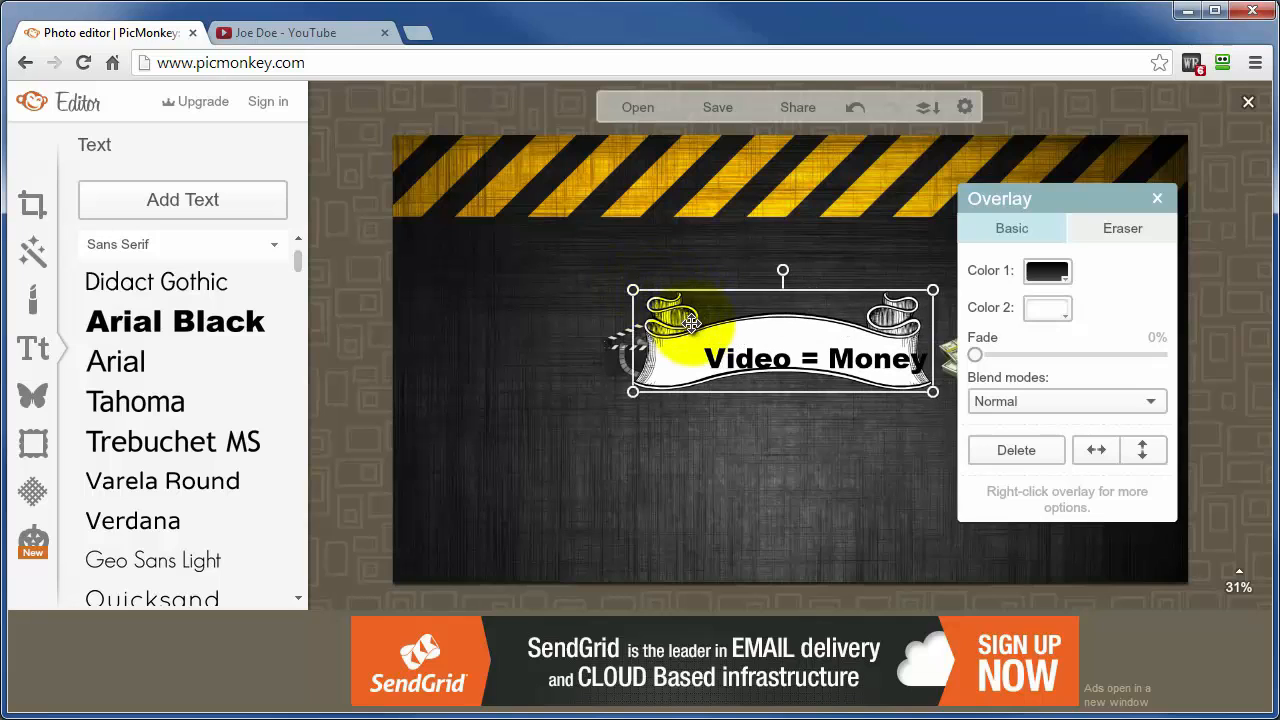
pyautogui.moveTo(692, 323); pyautogui.dragTo(748, 328)
# - Move the dollar bills right and the video camera slightly left so both clear the enlarged banner
pyautogui.moveTo(980, 361); pyautogui.dragTo(1030, 360)
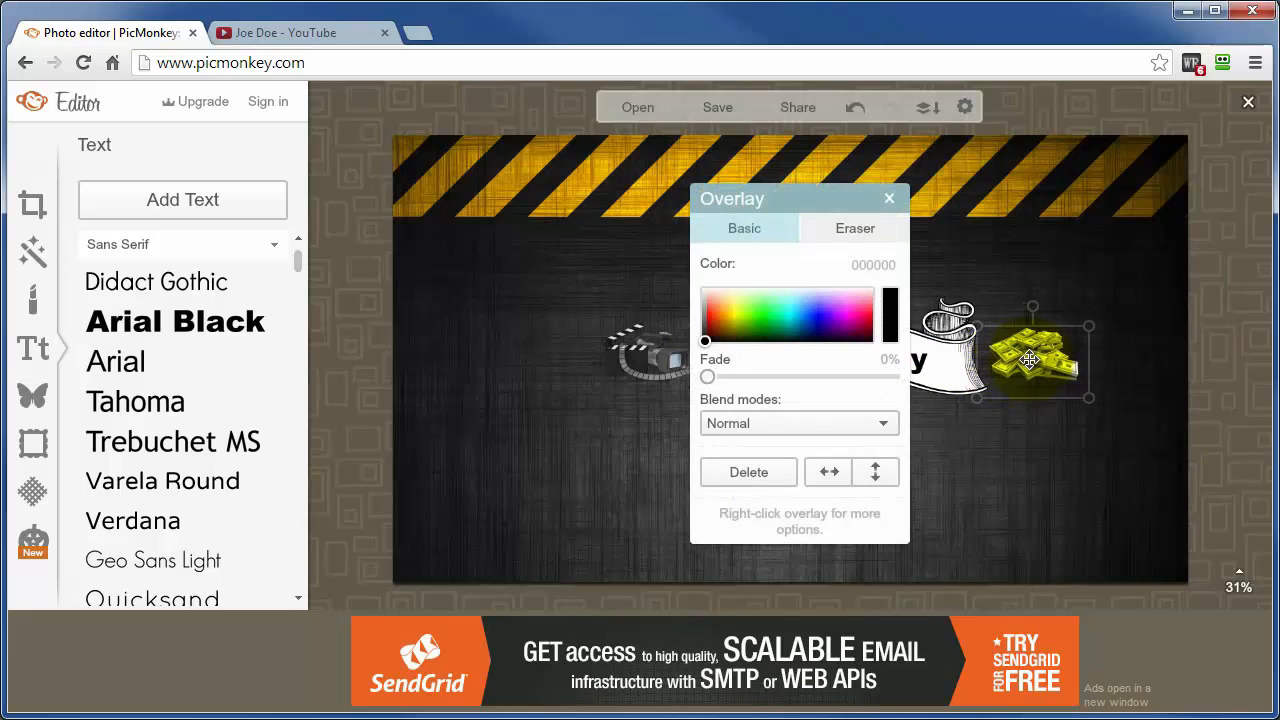
pyautogui.click(941, 523)
pyautogui.click(656, 358)
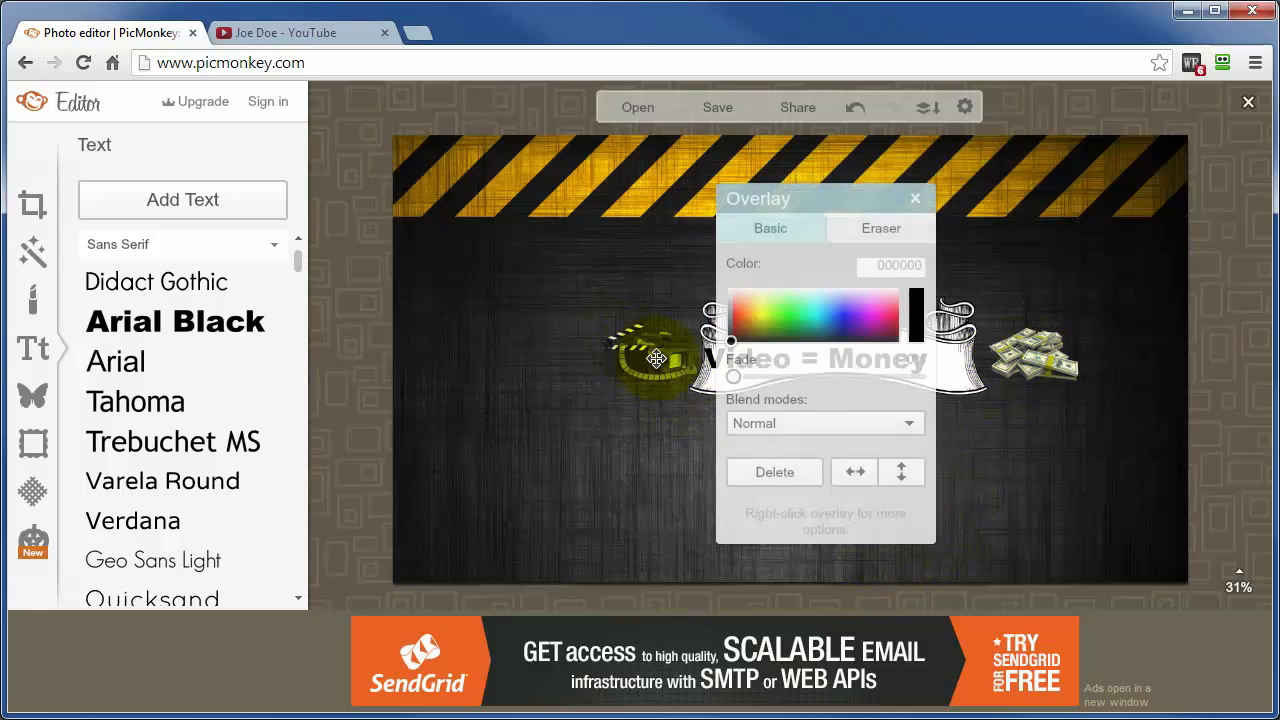
pyautogui.moveTo(656, 358); pyautogui.dragTo(646, 358)
pyautogui.click(670, 450)
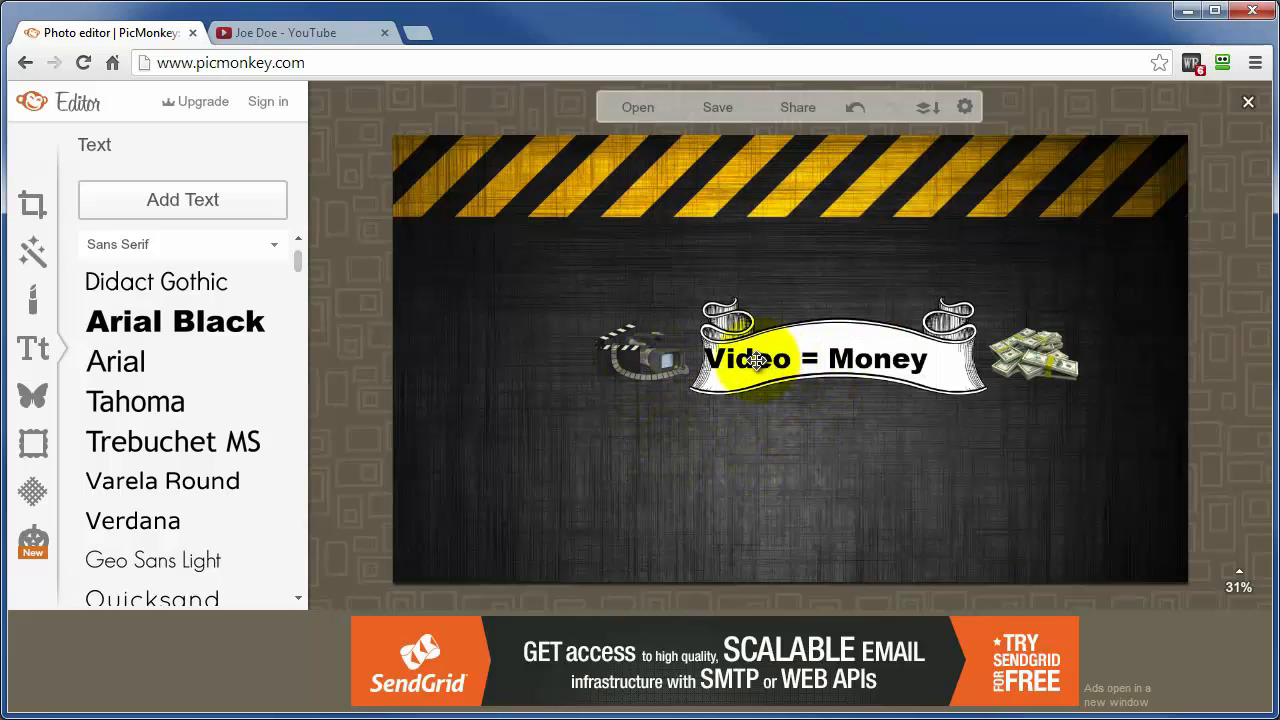
# - Move the "Video = Money" text slightly right to centre it on the banner
pyautogui.click(757, 360)
pyautogui.moveTo(756, 358); pyautogui.dragTo(776, 357)
pyautogui.click(805, 556)
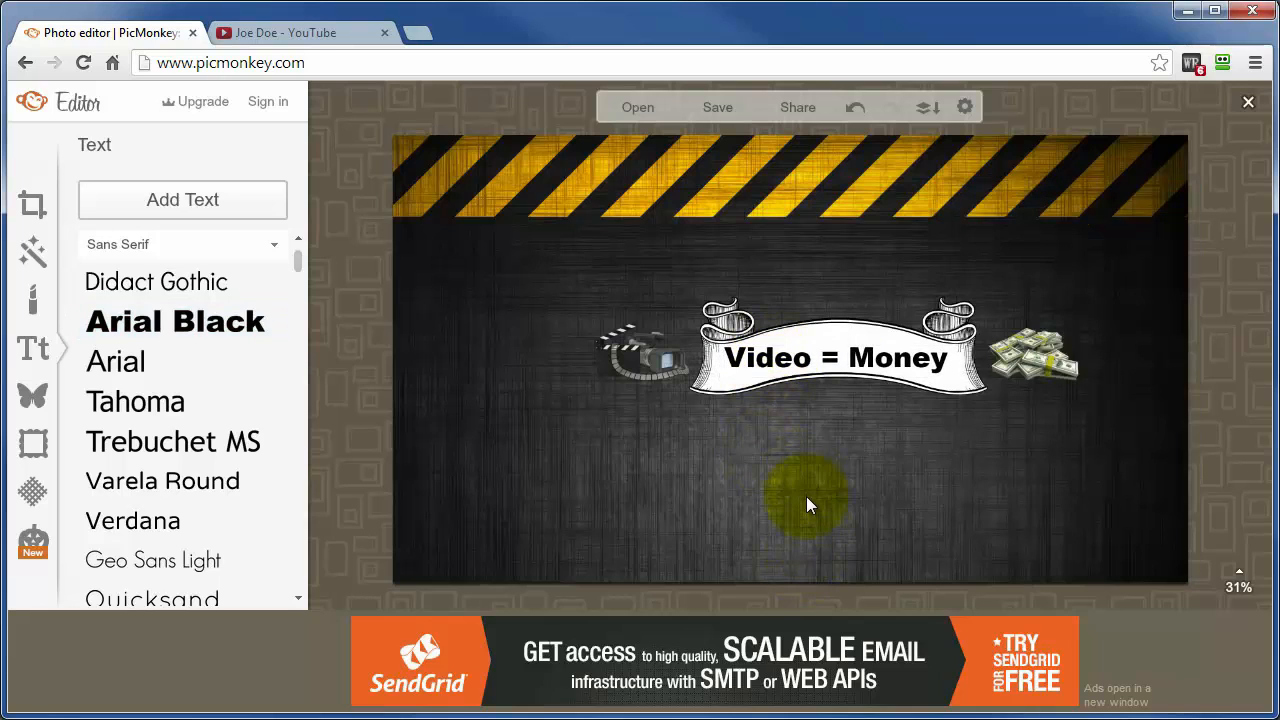
# - Save the design to the computer as YT-Channel Art.jpg at Pierce quality in the images folder
pyautogui.click(721, 104)
pyautogui.tripleClick(100, 232)
pyautogui.write('YT-Channel Art')
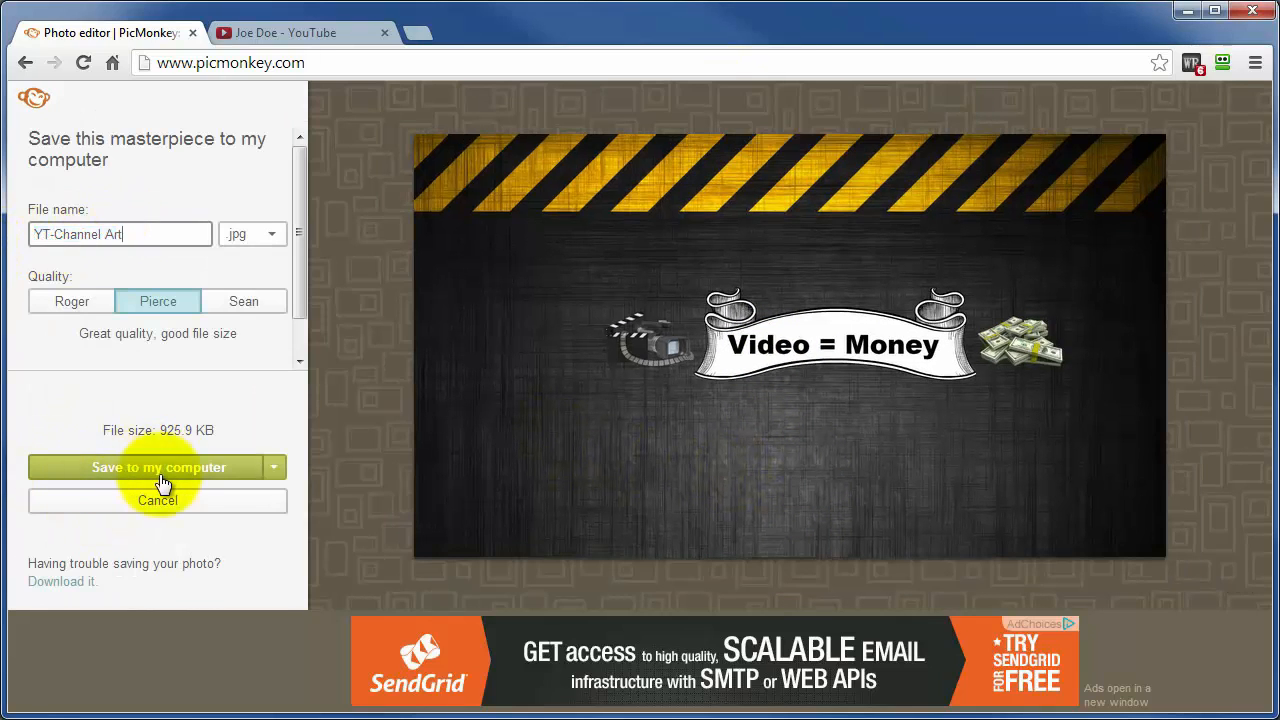
pyautogui.click(271, 468)
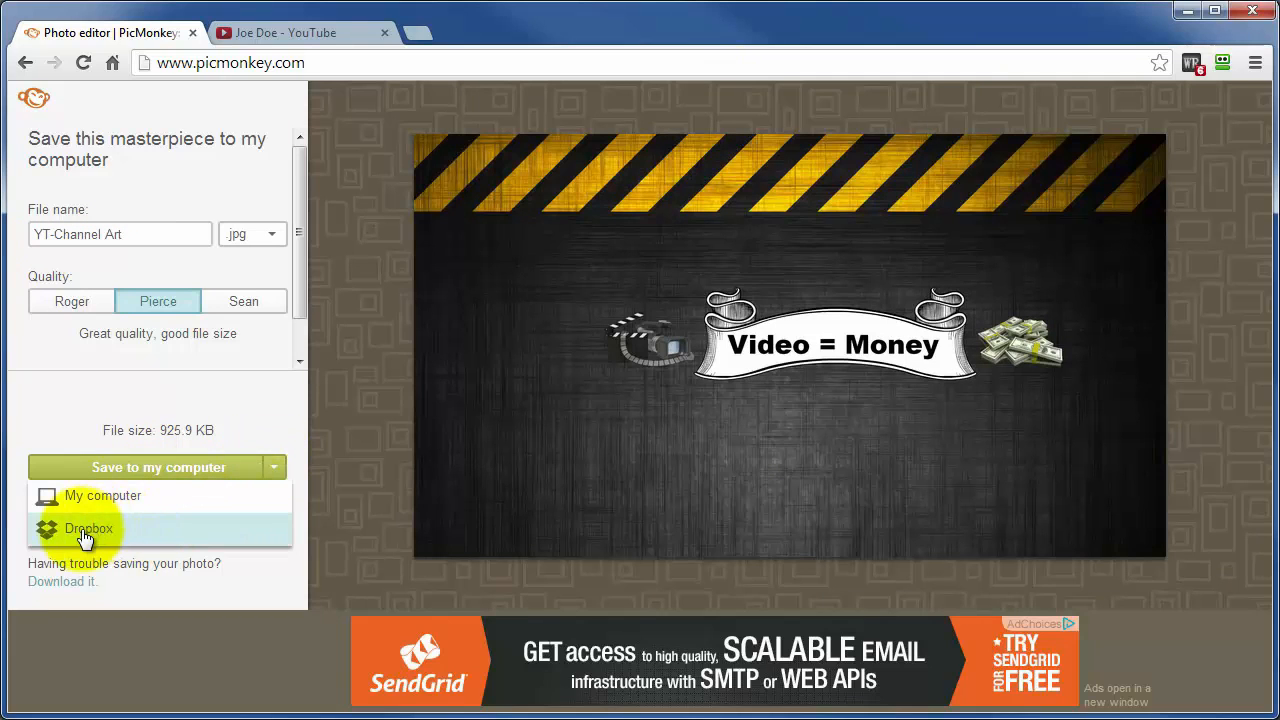
pyautogui.click(120, 475)
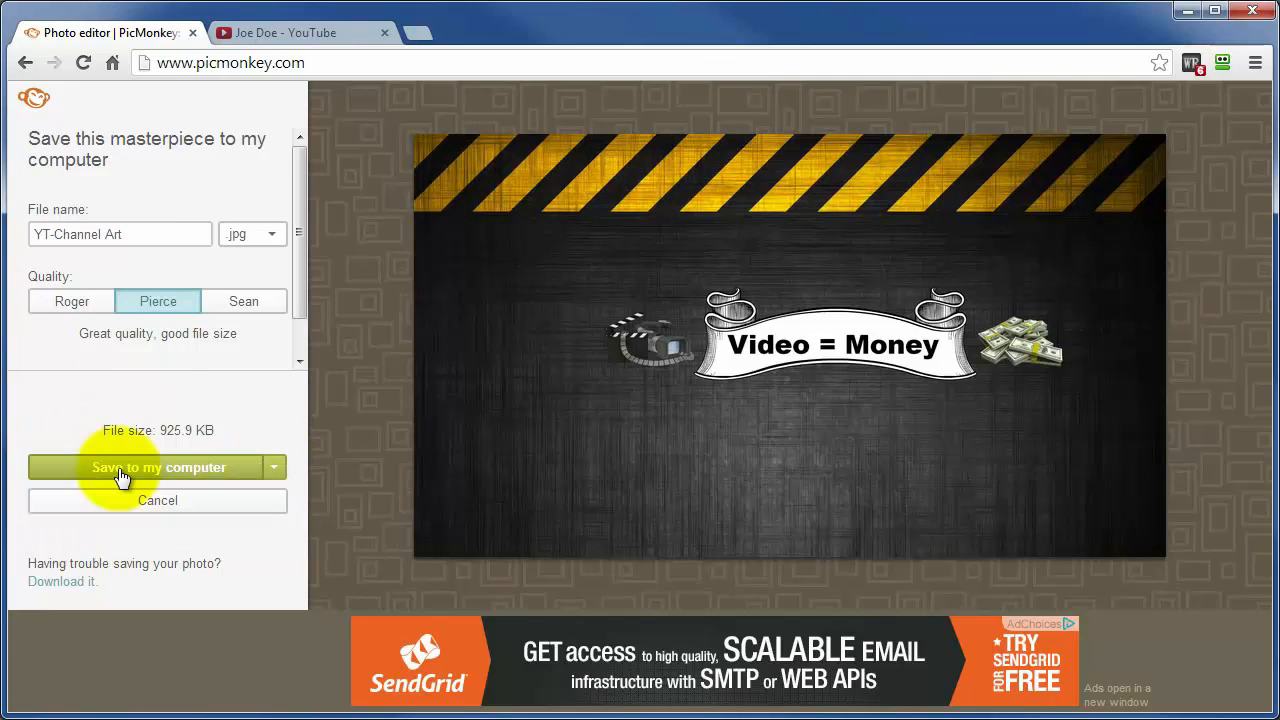
pyautogui.click(118, 470)
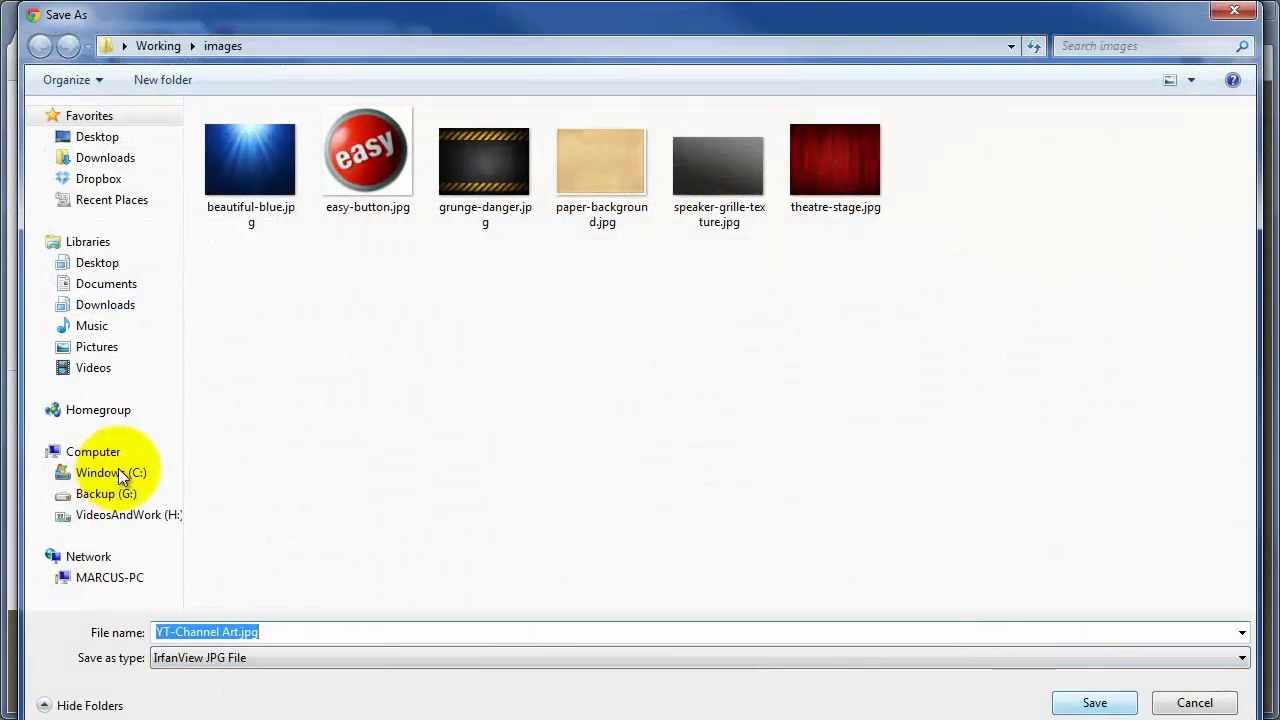
pyautogui.click(1094, 703)
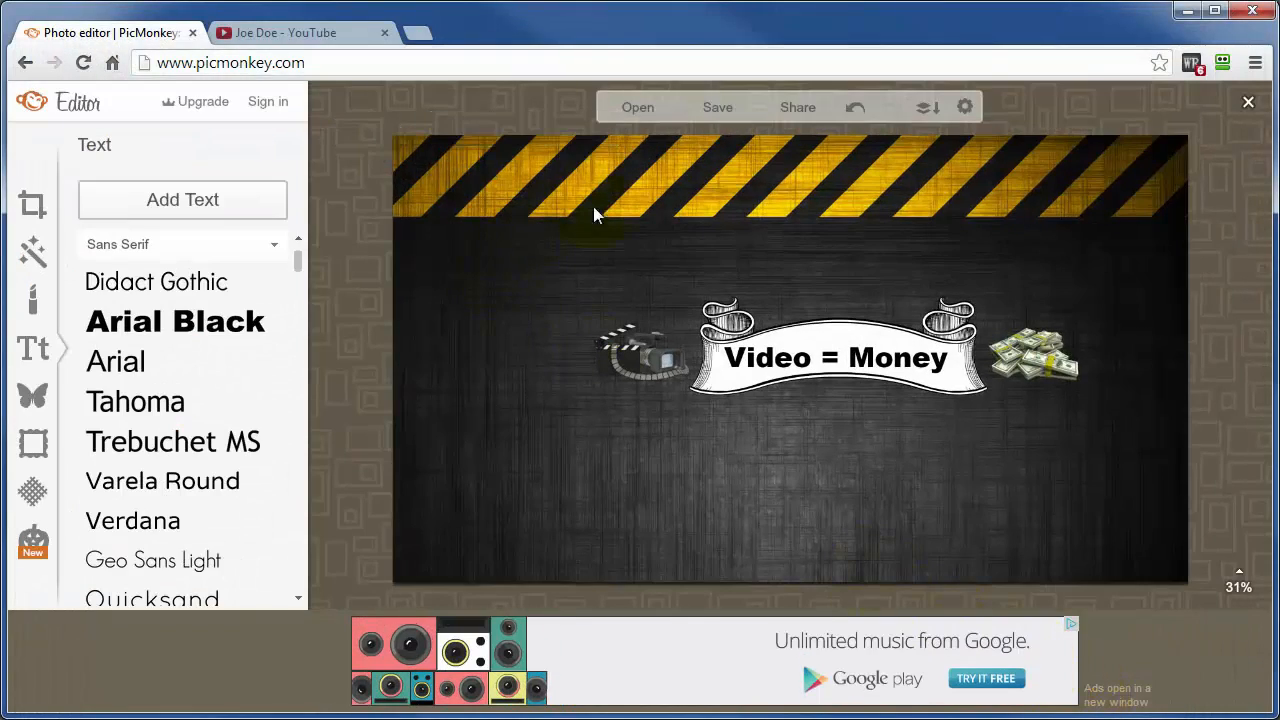
# - Upload the saved YT-Channel Art image as the channel art on YouTube, apply it, and return to PicMonkey
pyautogui.click(266, 35)
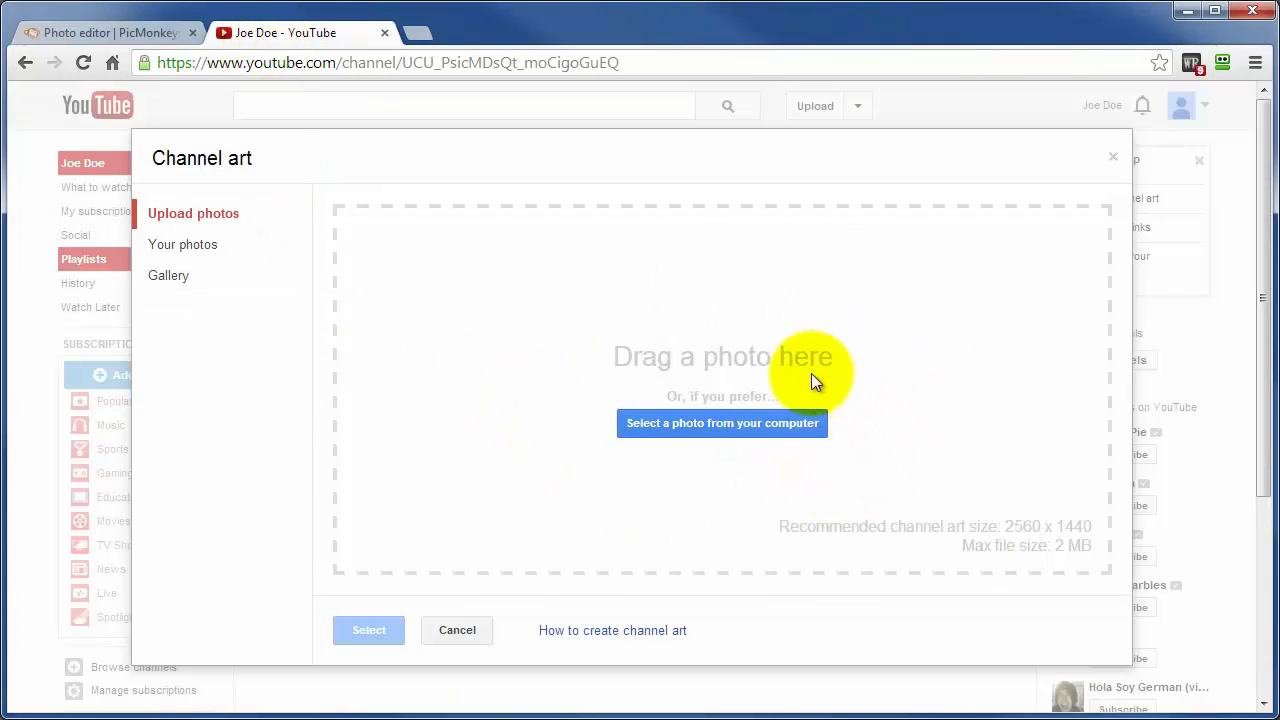
pyautogui.moveTo(1125, 414); pyautogui.dragTo(649, 388)
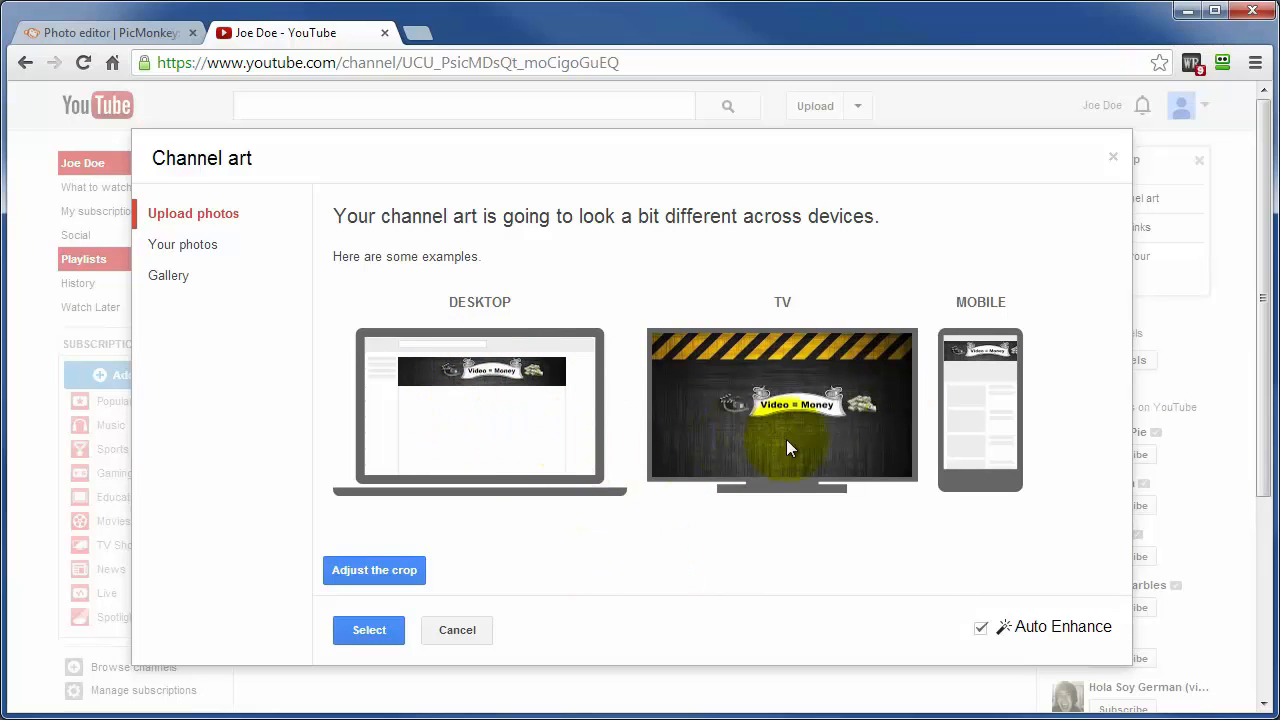
pyautogui.click(368, 630)
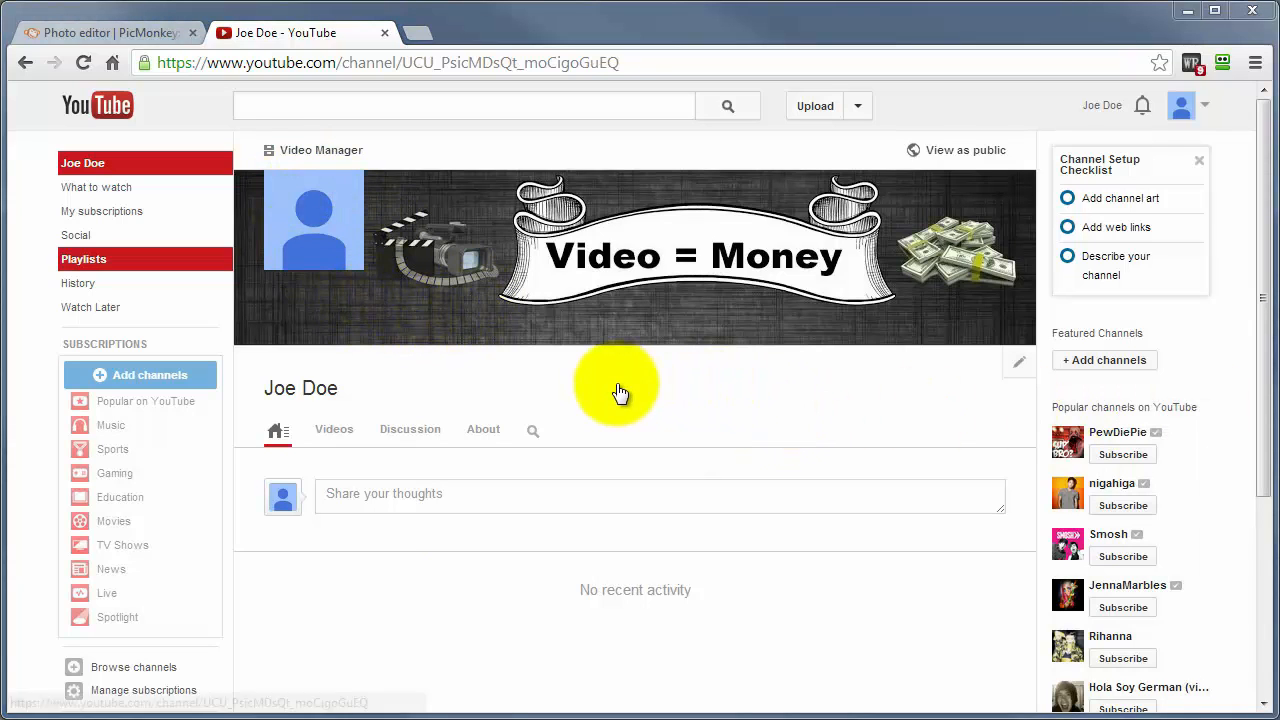
pyautogui.click(126, 30)
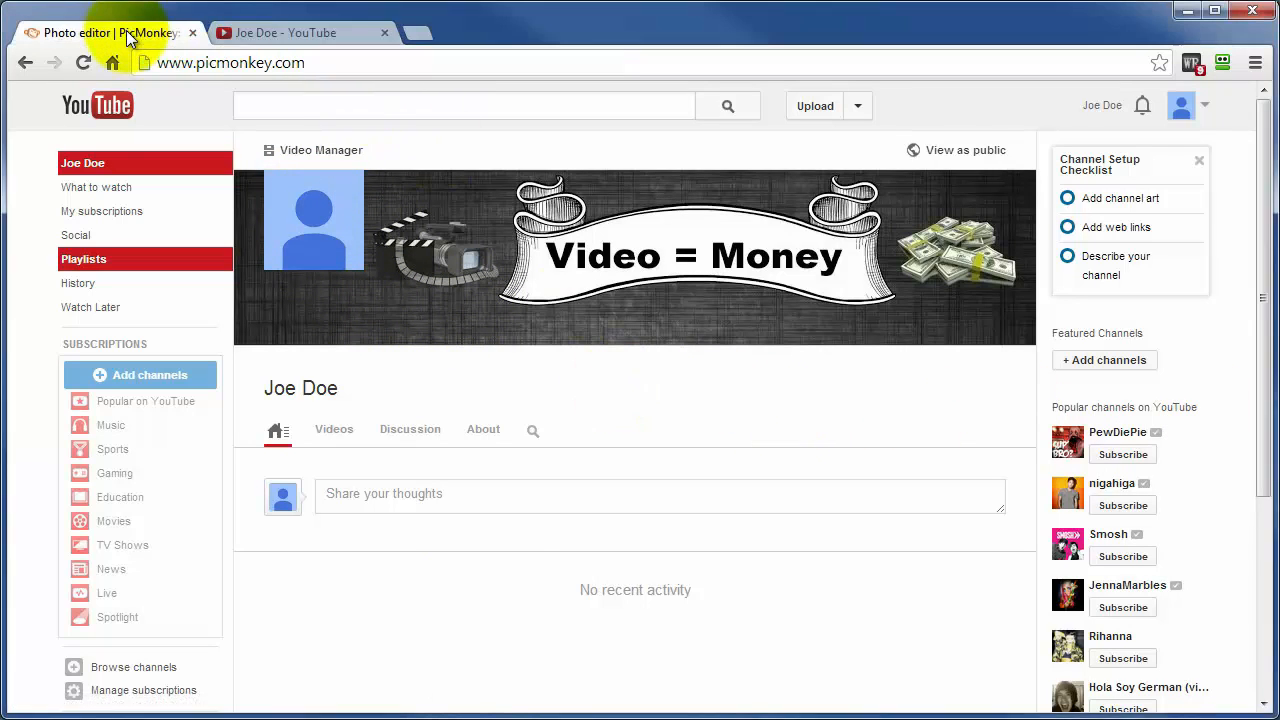